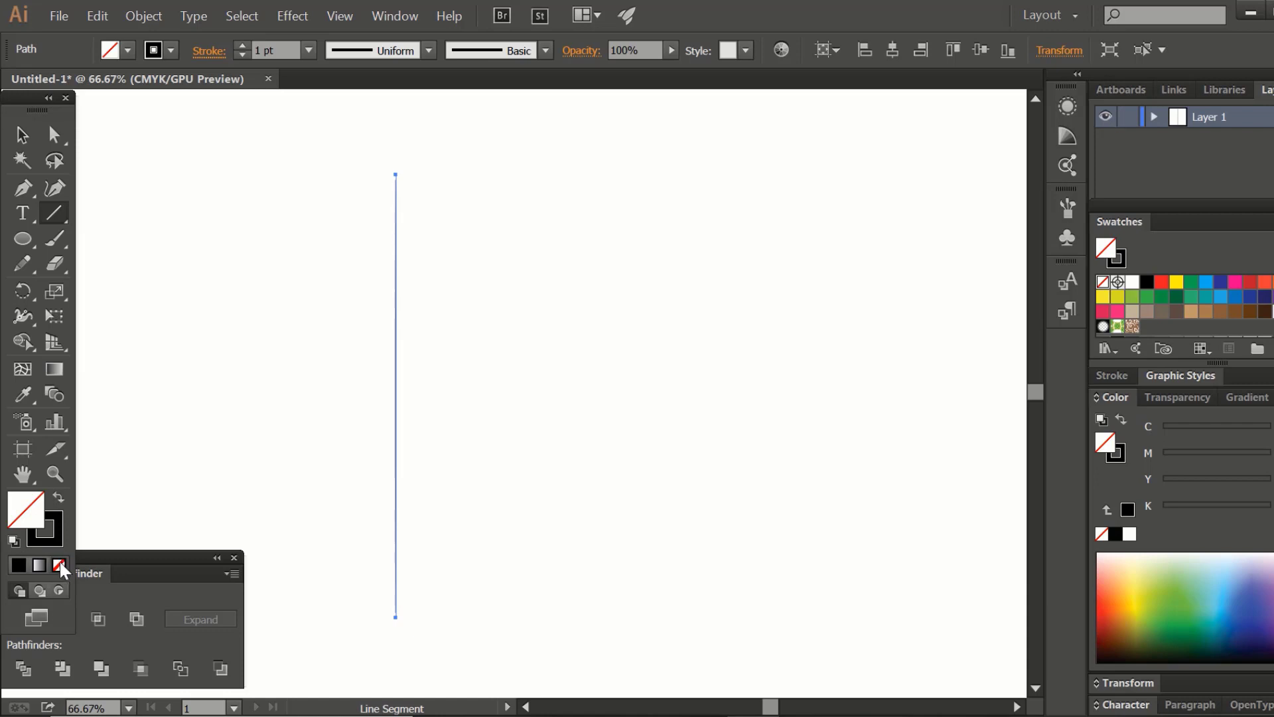
# - Duplicate the black-stroked vertical line a short distance to its right to make a narrow parallel pair
pyautogui.click(53, 539)
pyautogui.click(22, 134)
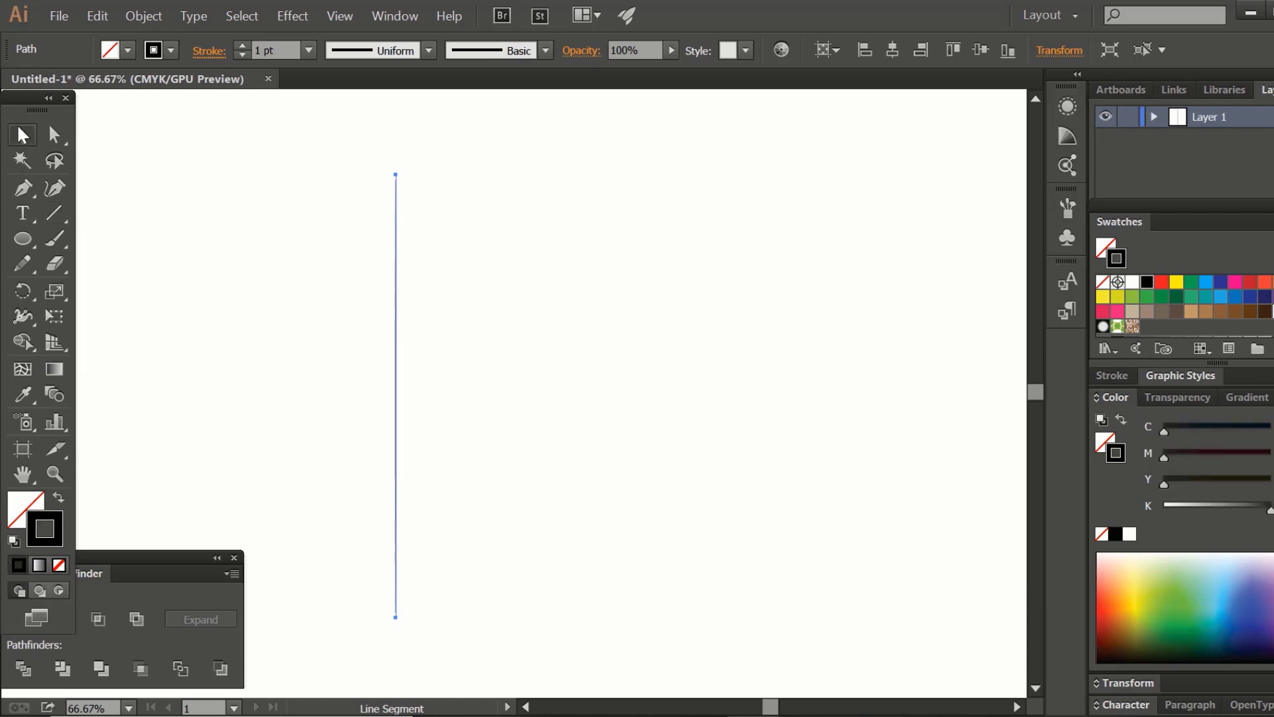
pyautogui.click(371, 405)
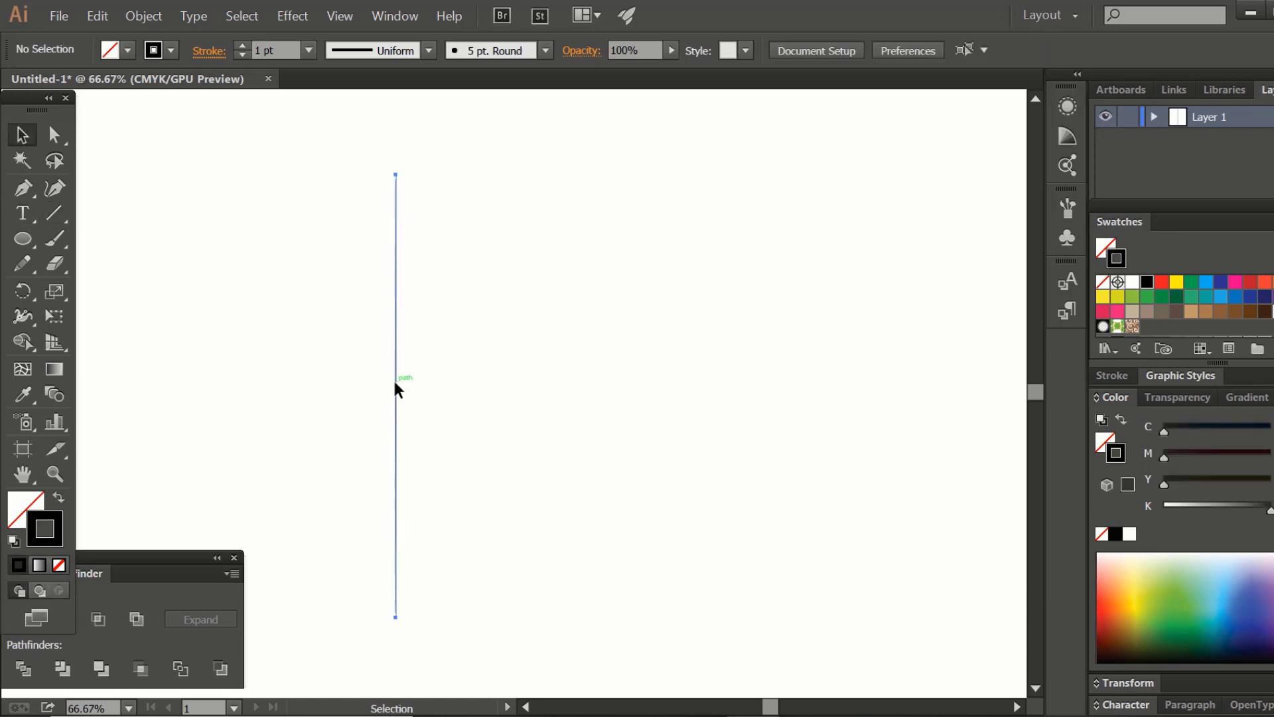
pyautogui.moveTo(394, 382); pyautogui.dragTo(422, 382)
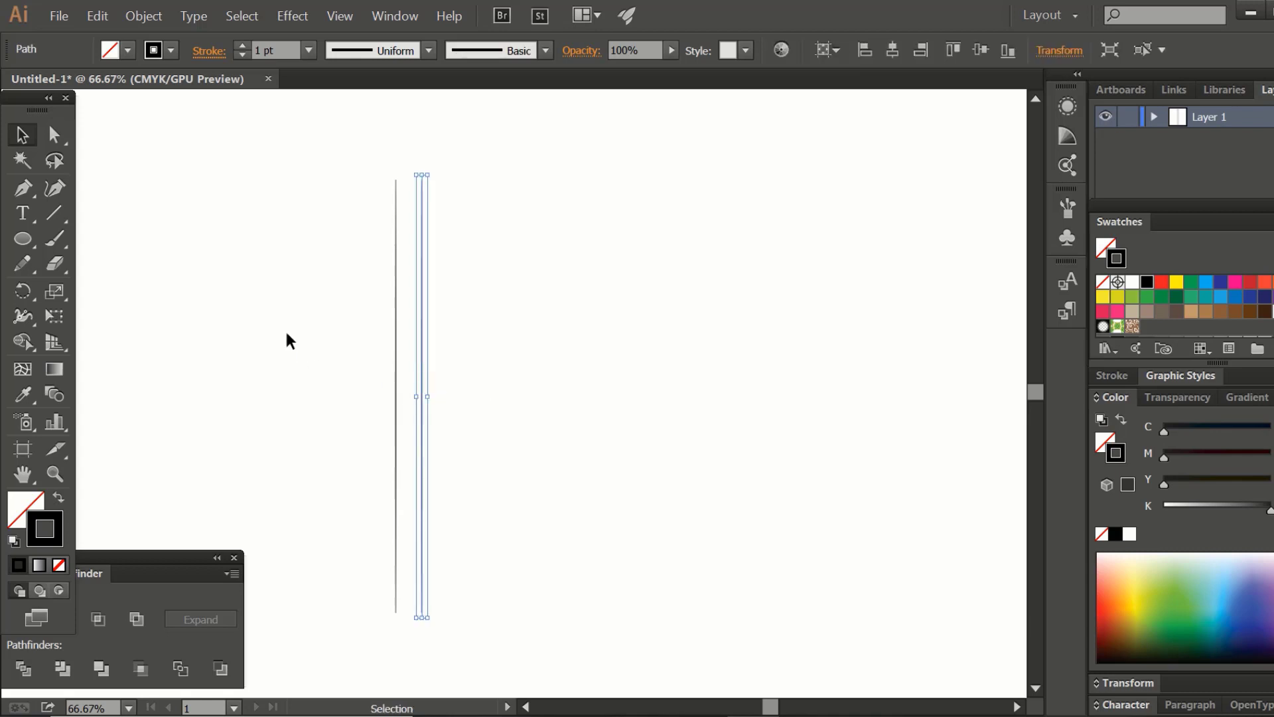
# - Copy both vertical lines, paste them in front, and move the duplicate pair horizontally to the right
pyautogui.moveTo(298, 266); pyautogui.dragTo(450, 378)
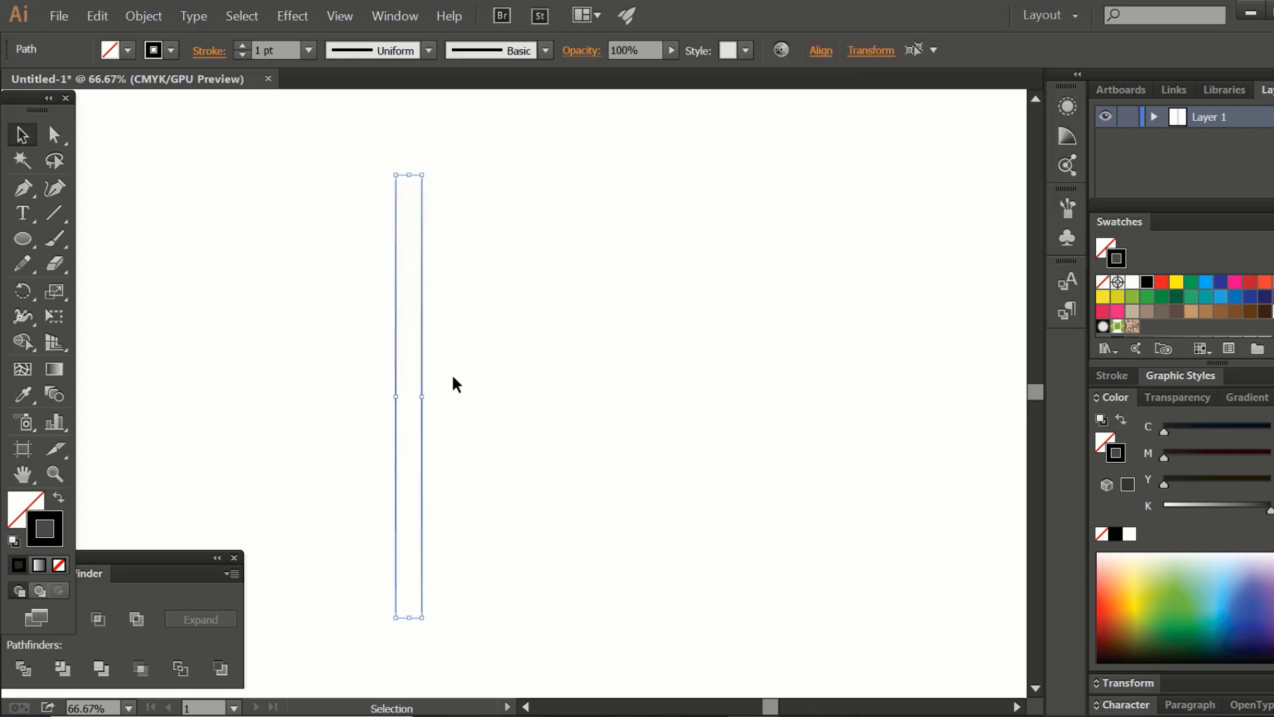
pyautogui.click(100, 9)
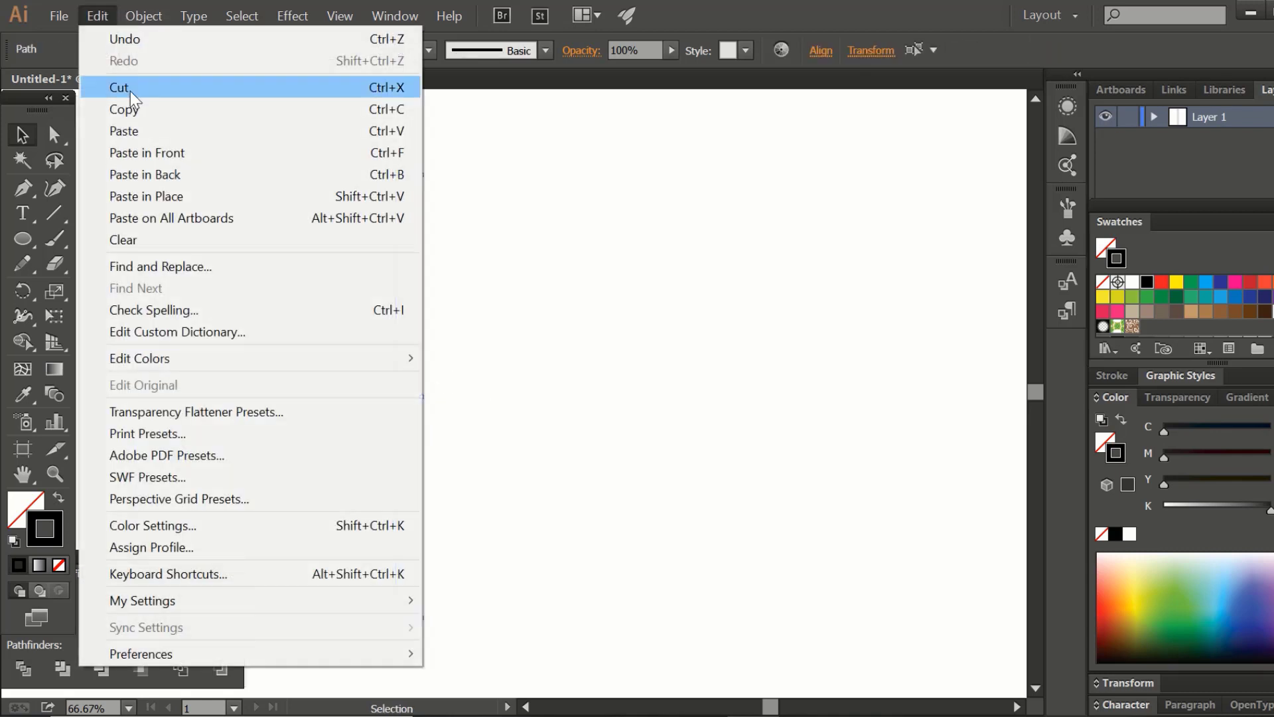
pyautogui.click(133, 112)
pyautogui.click(95, 10)
pyautogui.click(166, 152)
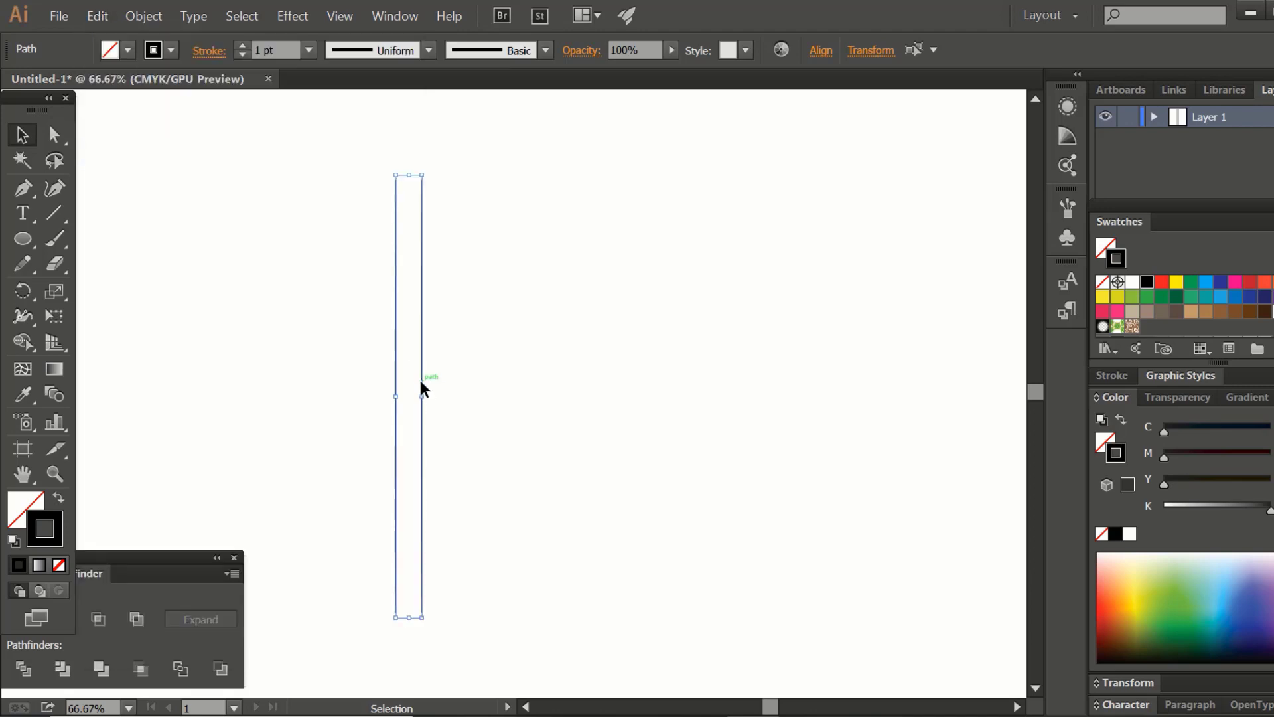
pyautogui.moveTo(421, 384); pyautogui.dragTo(591, 382)
# - Extend all four vertical lines upward and group them
pyautogui.moveTo(286, 205); pyautogui.dragTo(590, 347)
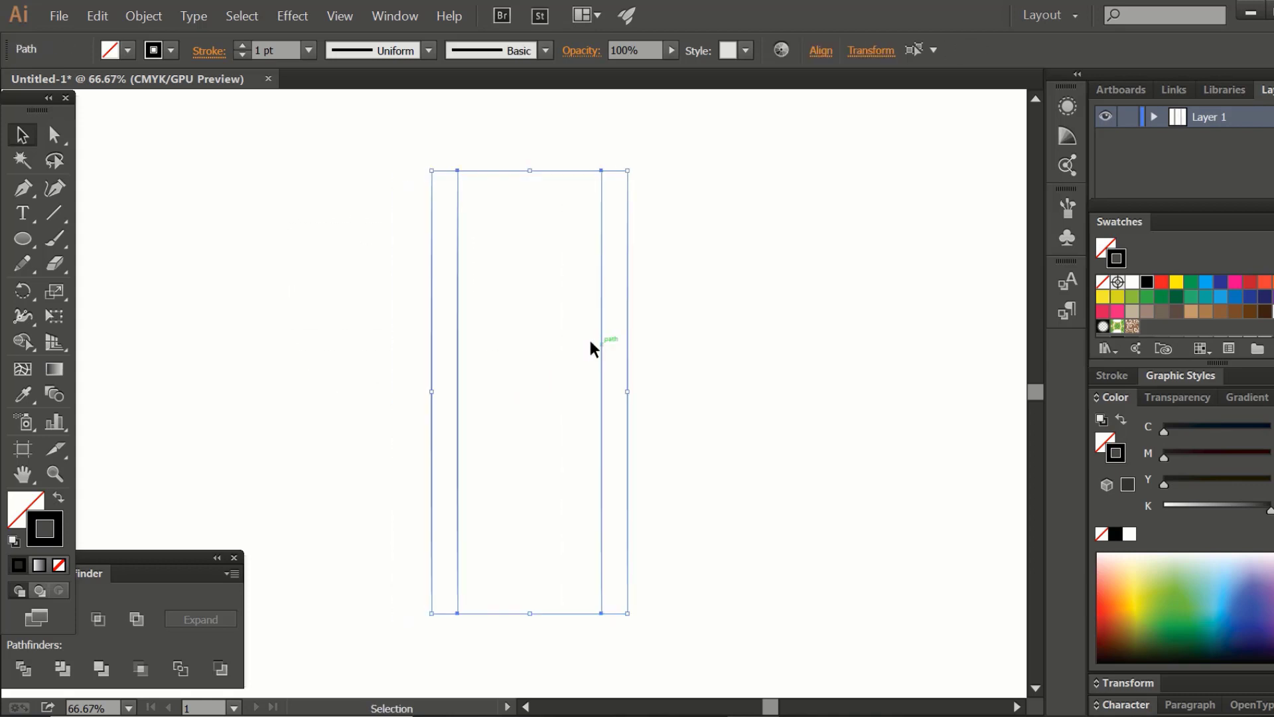
pyautogui.moveTo(530, 171); pyautogui.dragTo(530, 119)
pyautogui.moveTo(364, 253); pyautogui.dragTo(686, 370)
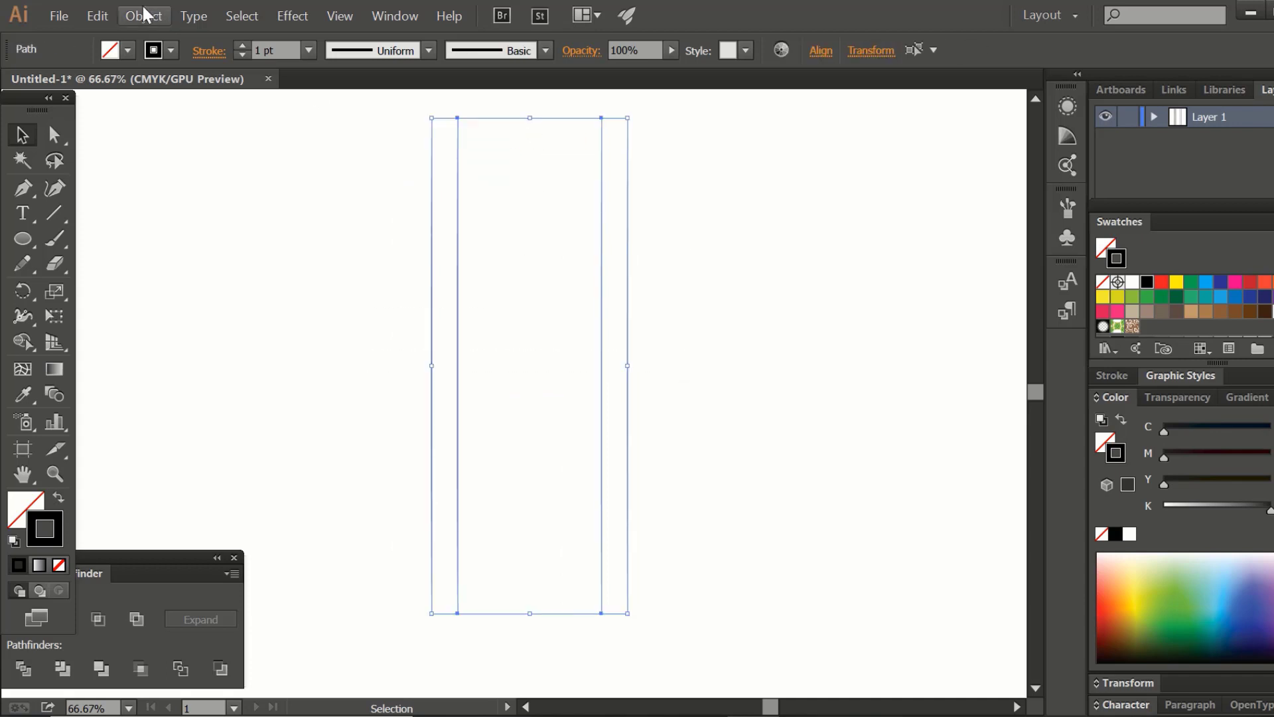
pyautogui.click(143, 15)
pyautogui.click(167, 88)
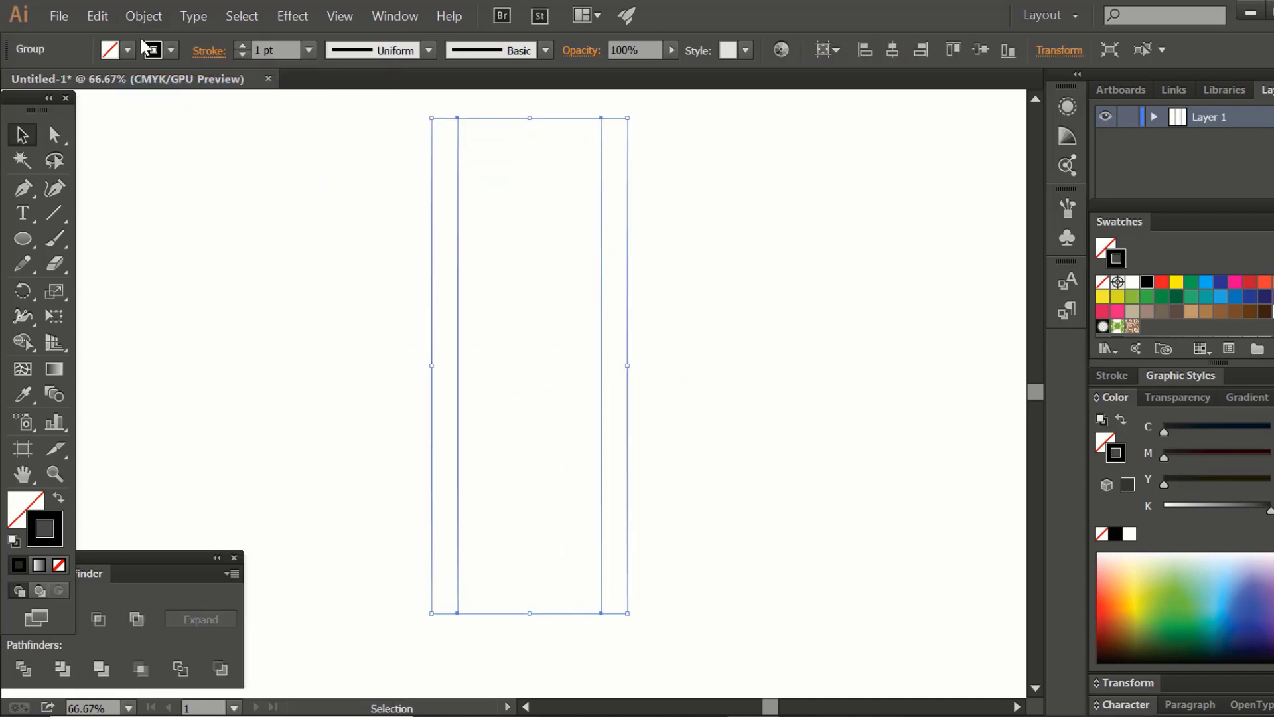
# - Copy the line group, paste it in front, and rotate the copy 90° to form a crossing grid
pyautogui.click(99, 16)
pyautogui.click(122, 109)
pyautogui.click(99, 17)
pyautogui.click(134, 154)
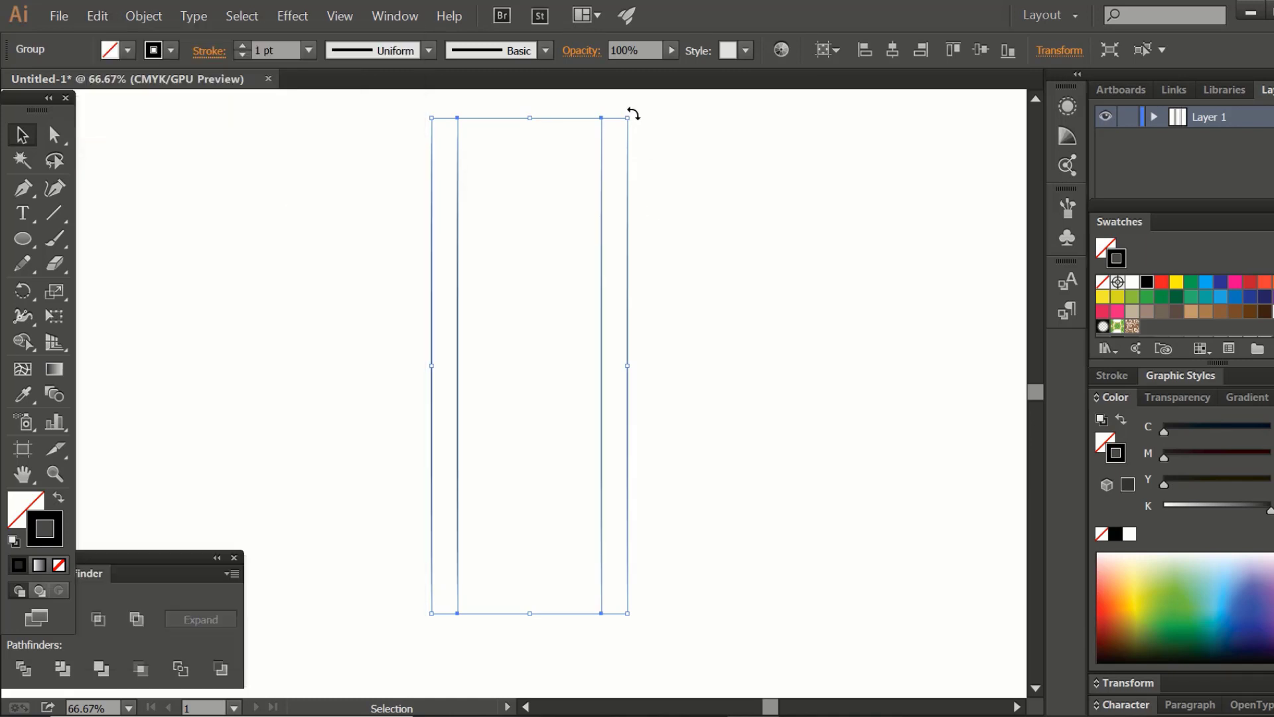
pyautogui.moveTo(633, 116); pyautogui.dragTo(848, 369)
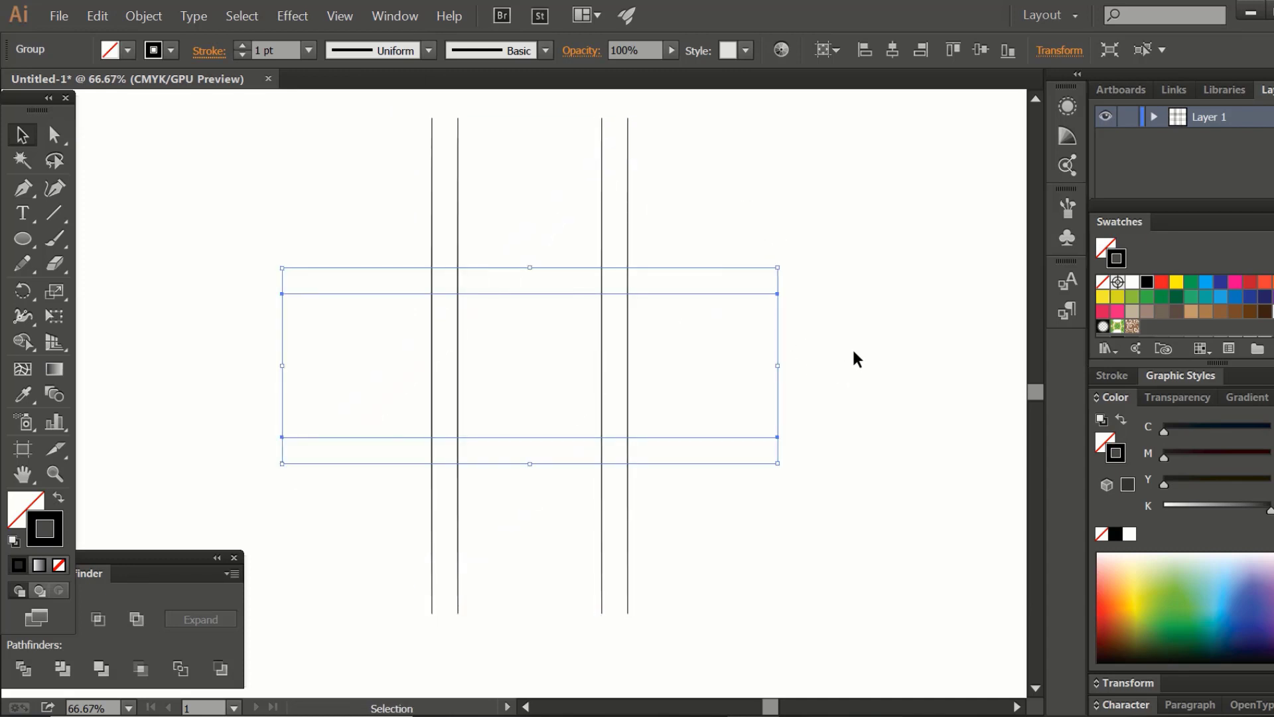
pyautogui.click(853, 346)
# - Lengthen the horizontal line group outward at both its left and right ends
pyautogui.moveTo(828, 183); pyautogui.dragTo(367, 509)
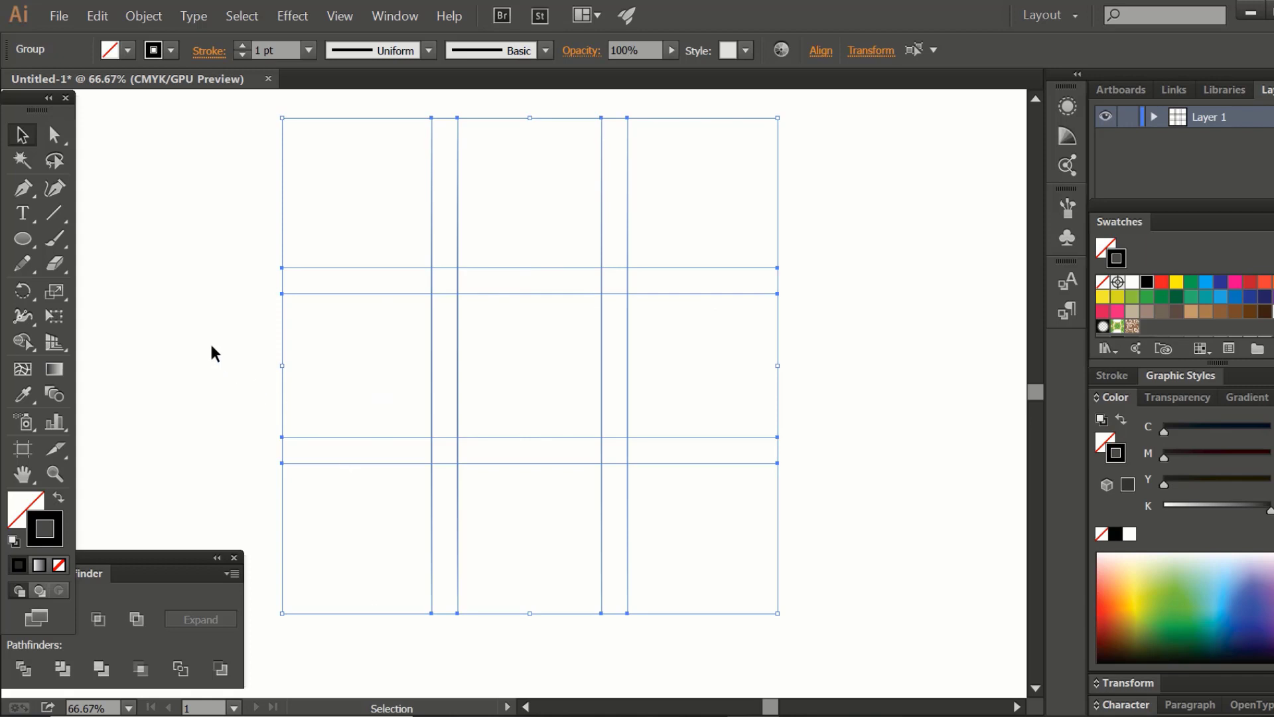
pyautogui.moveTo(231, 227); pyautogui.dragTo(332, 511)
pyautogui.moveTo(282, 366); pyautogui.dragTo(134, 372)
pyautogui.moveTo(781, 365); pyautogui.dragTo(915, 366)
pyautogui.hotkey('ctrl', '-')
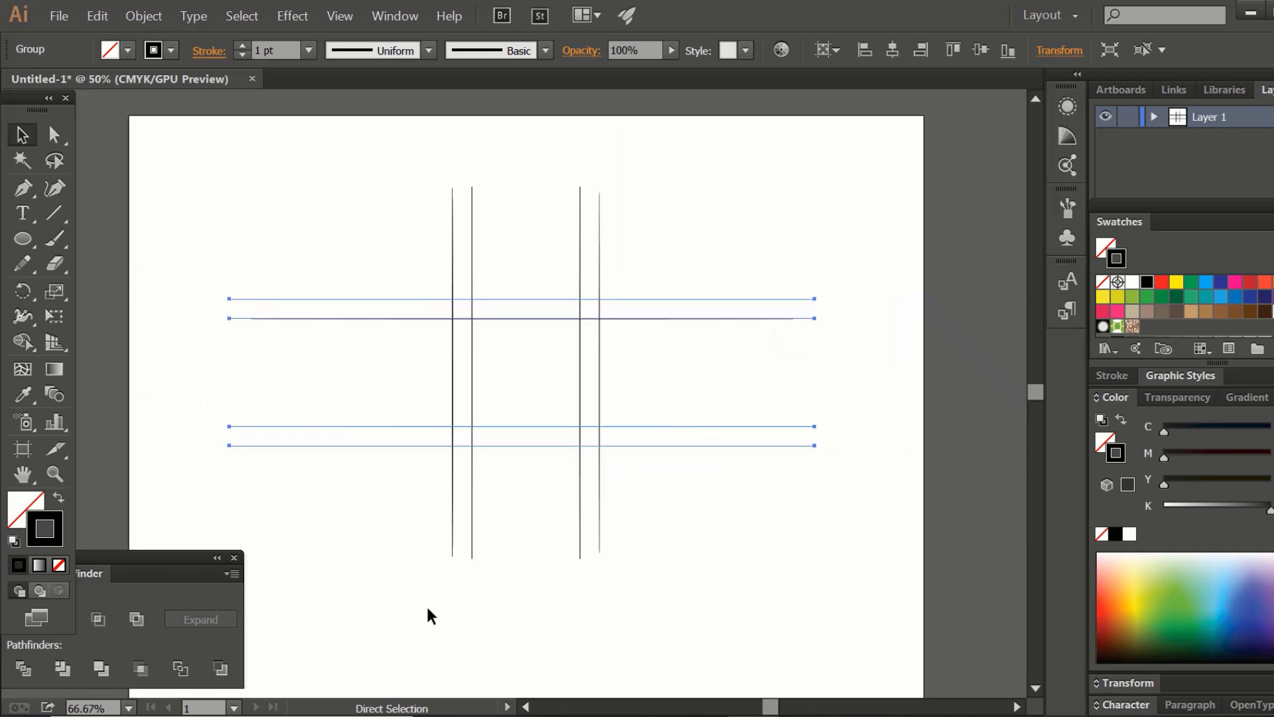
# - Lengthen the vertical line group at both its lower and upper ends
pyautogui.moveTo(432, 527); pyautogui.dragTo(535, 651)
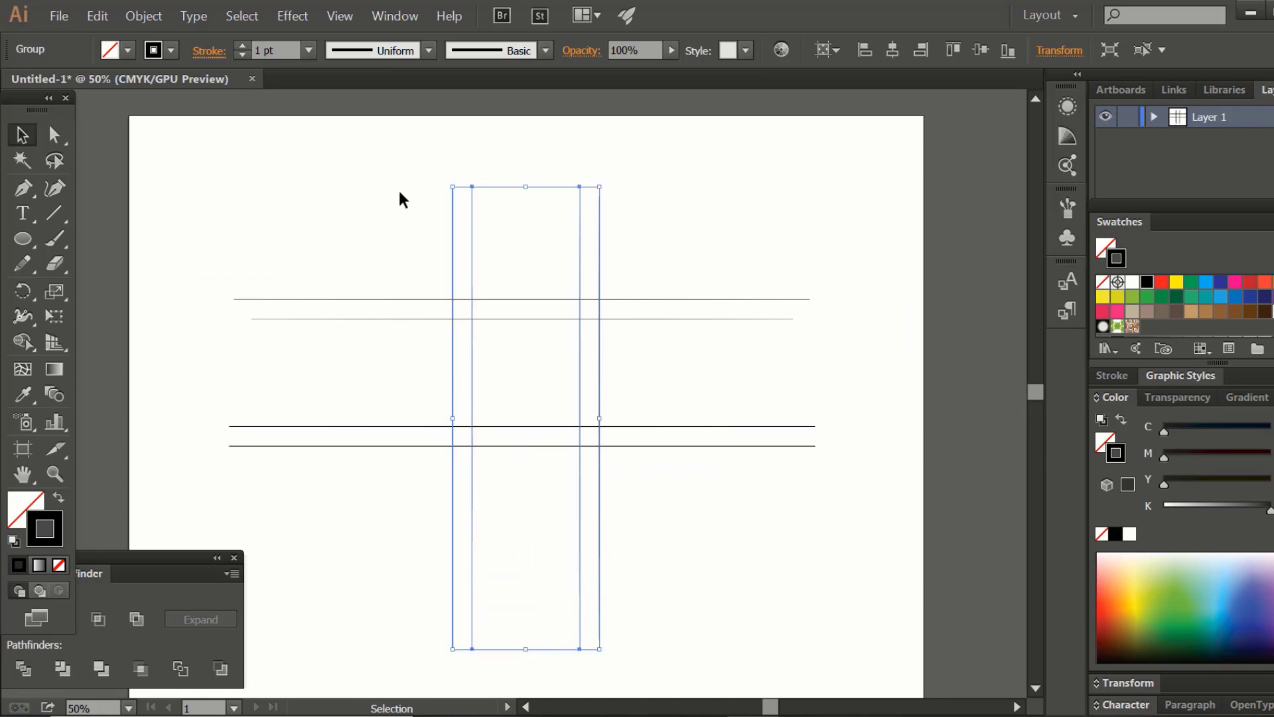
pyautogui.moveTo(398, 192); pyautogui.dragTo(535, 125)
pyautogui.click(705, 236)
pyautogui.press('space')
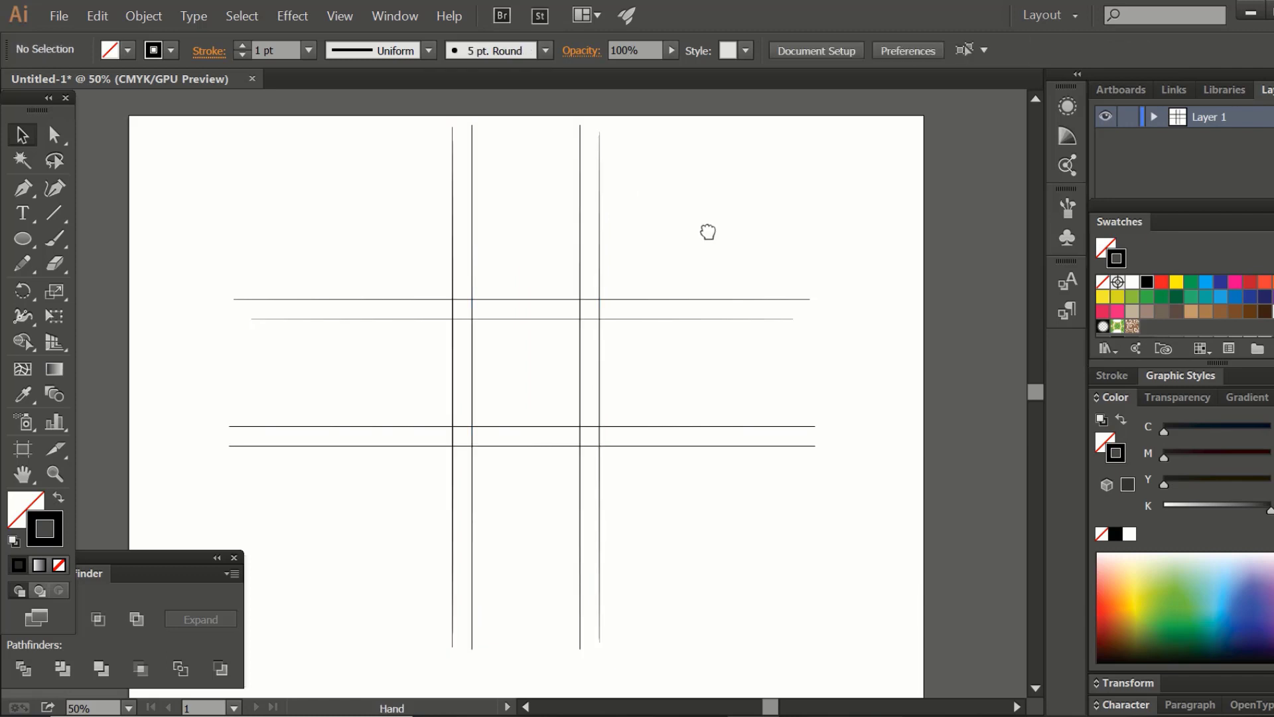
pyautogui.moveTo(708, 231); pyautogui.dragTo(706, 208)
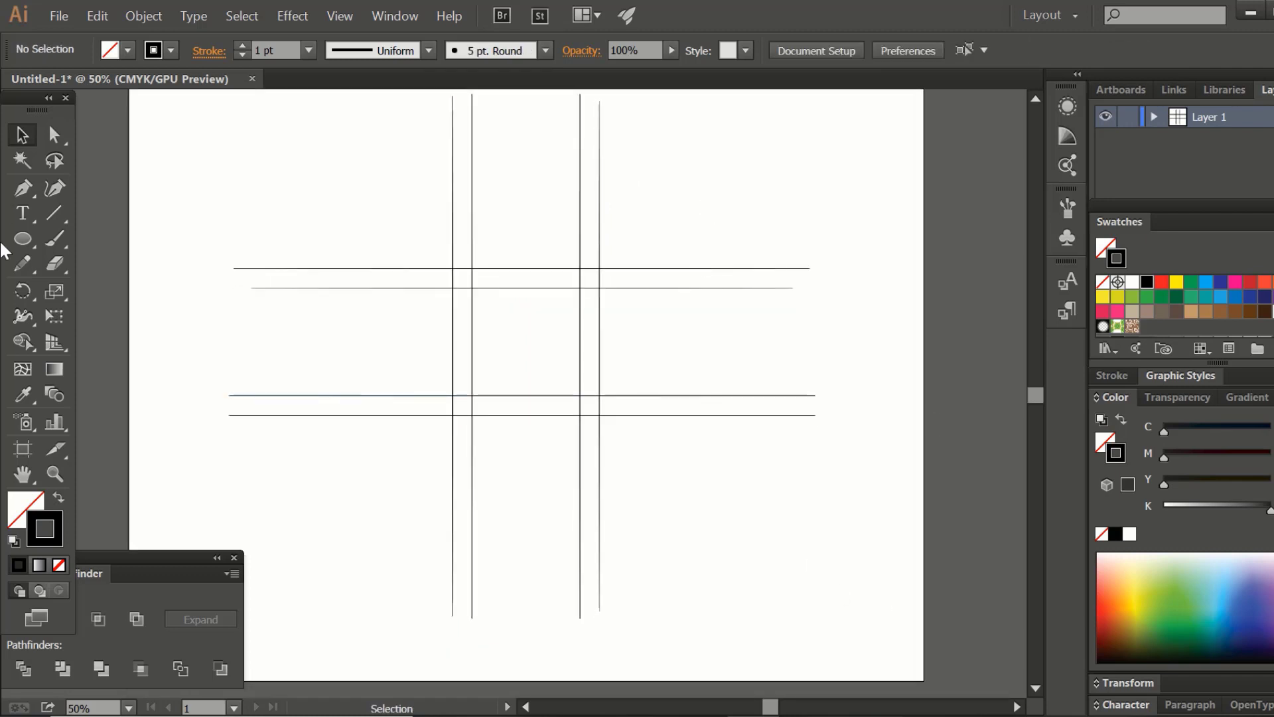
# - Draw a circle touching both inner horizontal lines and place it against the outside of the leftmost vertical line
pyautogui.click(21, 237)
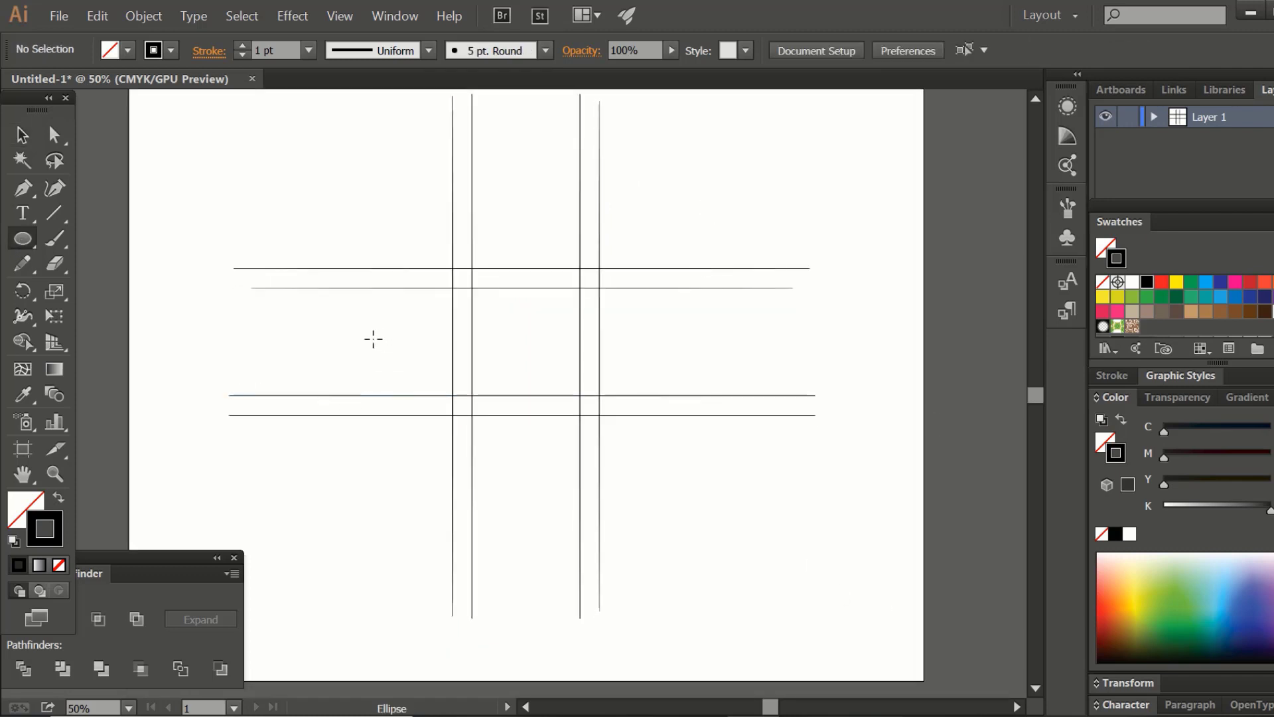
pyautogui.moveTo(367, 340); pyautogui.dragTo(382, 395)
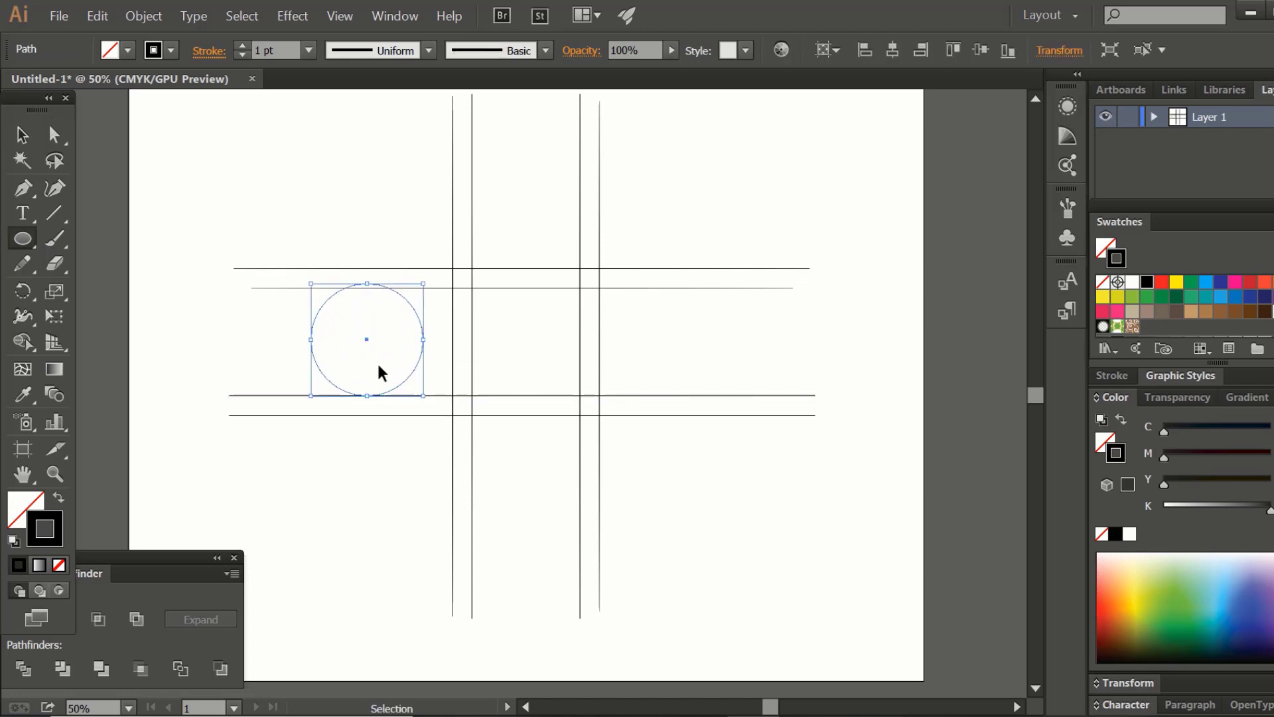
pyautogui.hotkey('ctrl', 'z')
pyautogui.moveTo(361, 337); pyautogui.dragTo(385, 395)
pyautogui.click(22, 137)
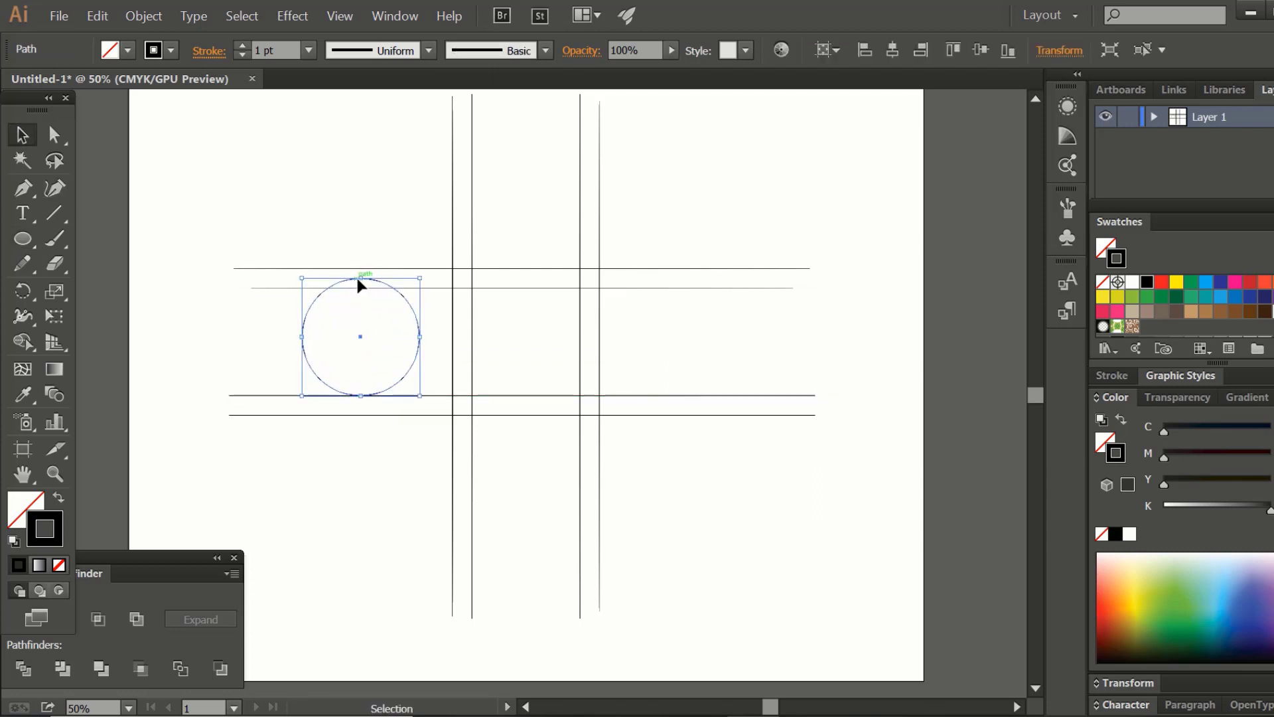
pyautogui.moveTo(360, 277); pyautogui.dragTo(366, 291)
pyautogui.click(404, 411)
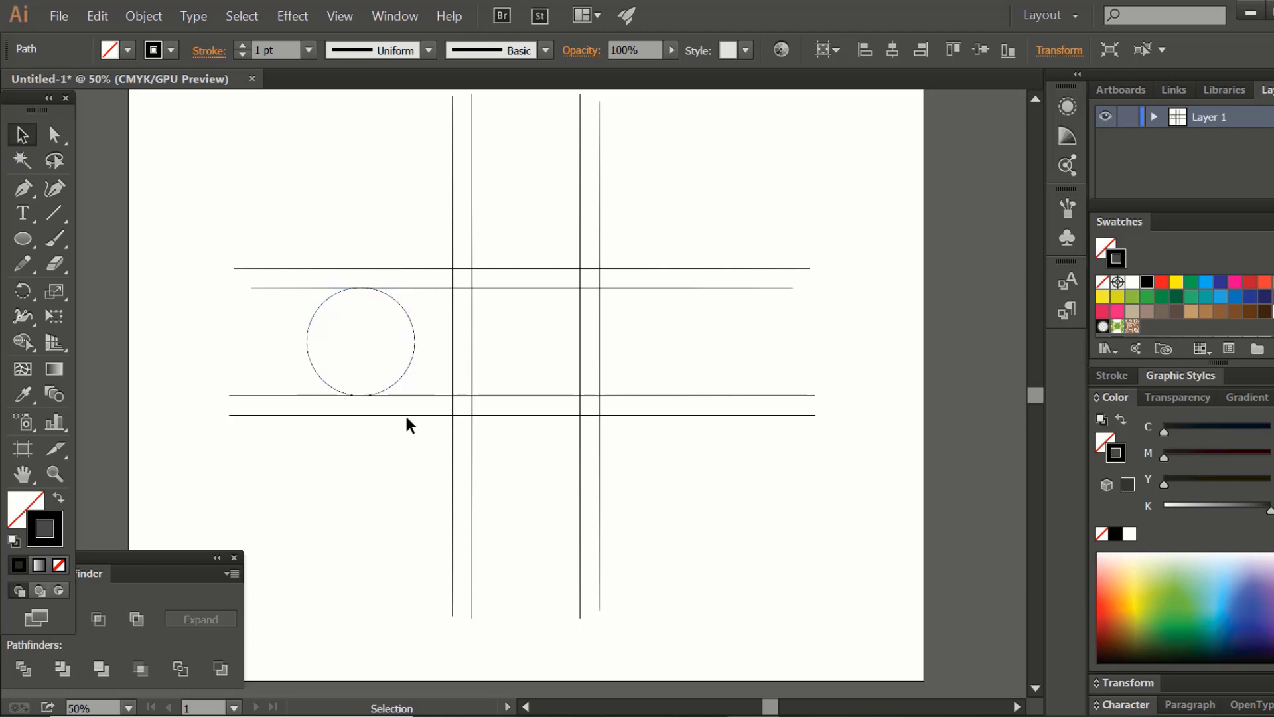
pyautogui.moveTo(405, 378); pyautogui.dragTo(443, 378)
pyautogui.click(416, 473)
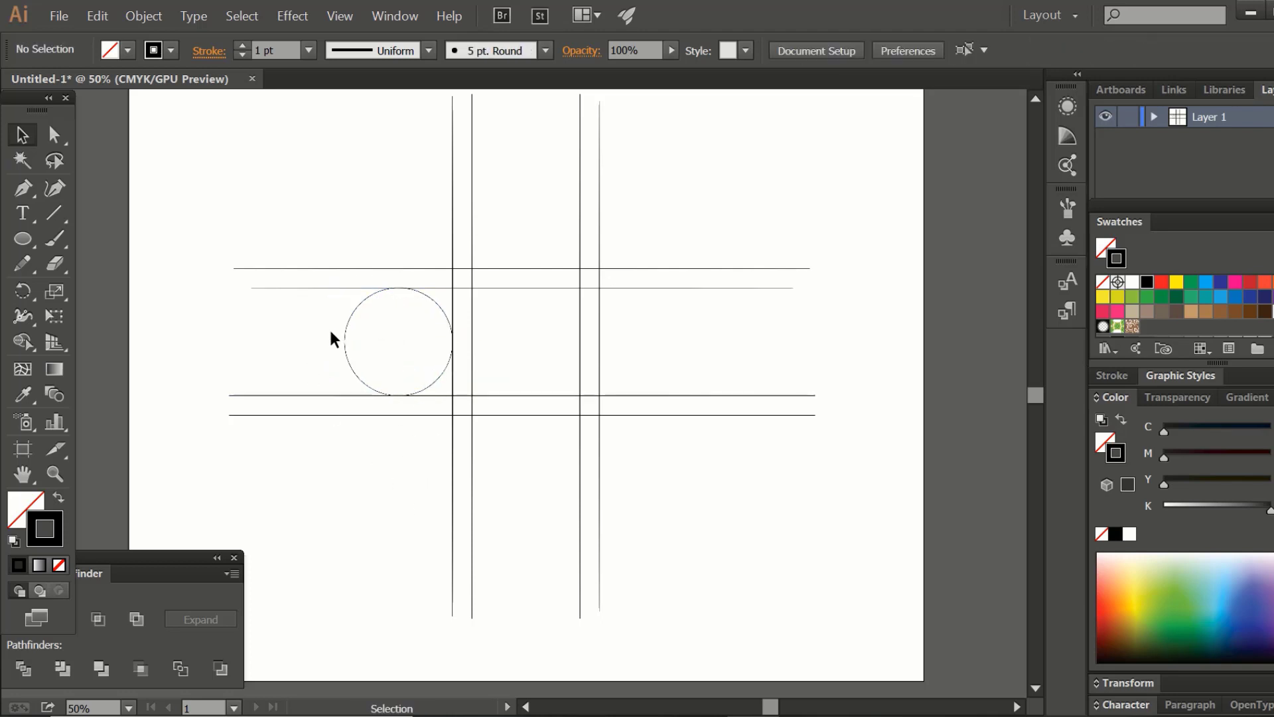
# - Paste a copy of the circle in front and scale it from the centre until it touches the outer horizontal lines
pyautogui.moveTo(333, 339); pyautogui.dragTo(391, 351)
pyautogui.click(99, 16)
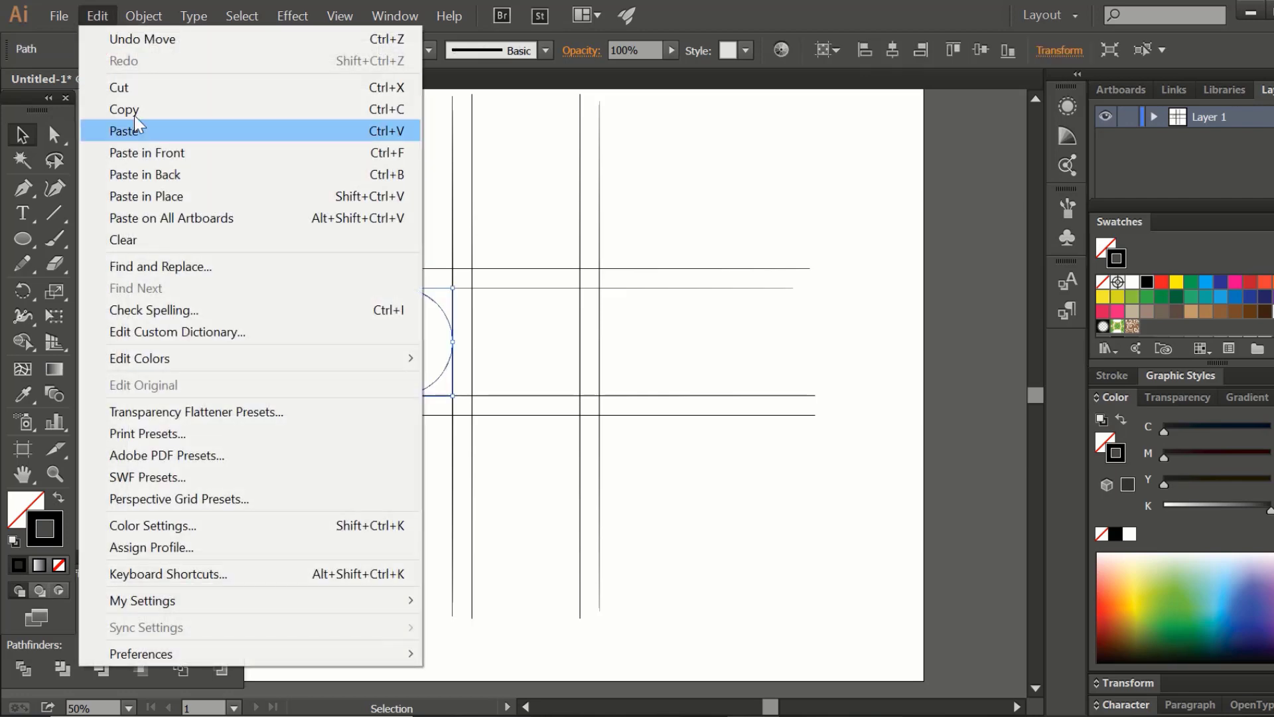
pyautogui.click(134, 116)
pyautogui.click(98, 18)
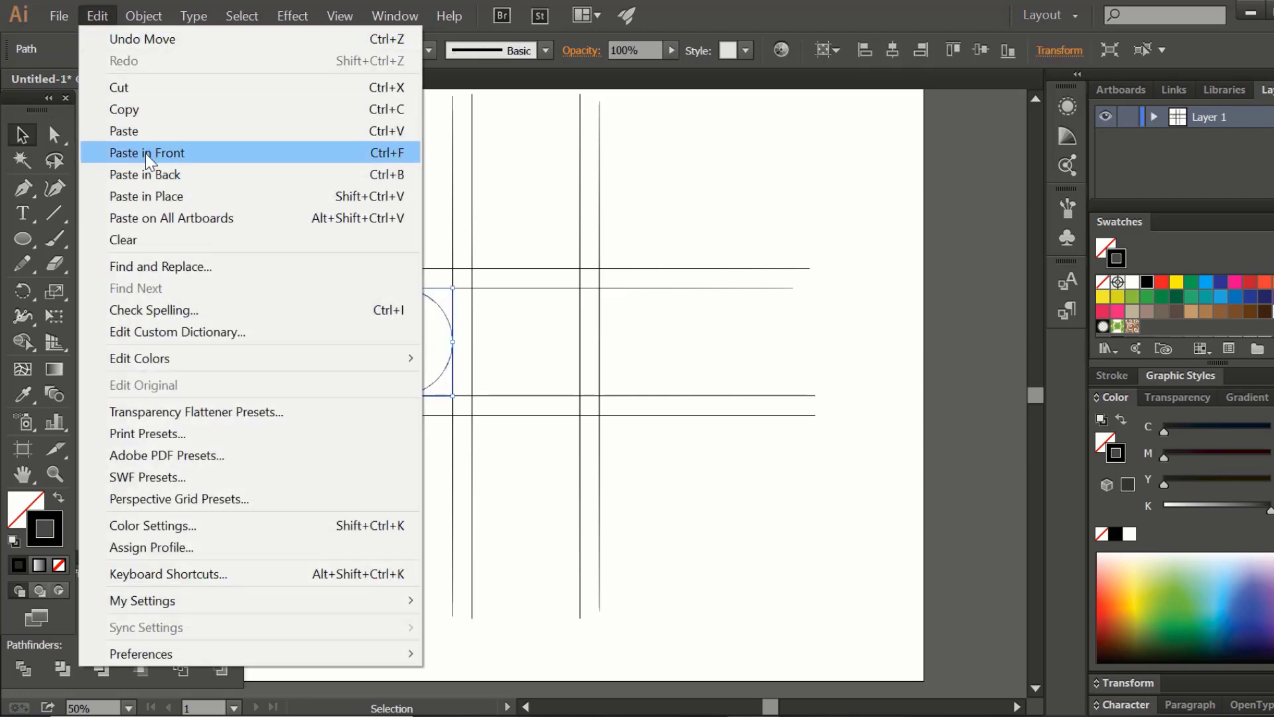
pyautogui.click(145, 153)
pyautogui.moveTo(403, 292); pyautogui.dragTo(399, 268)
pyautogui.click(377, 191)
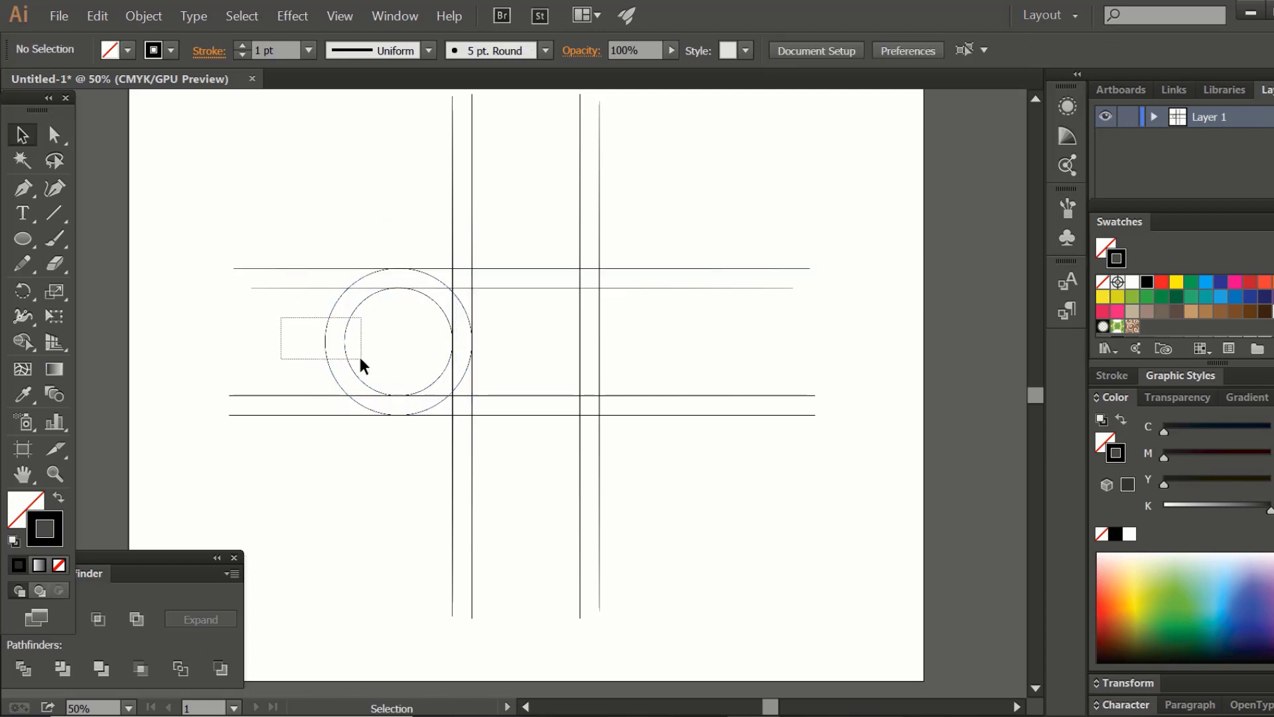
# - Paste a copy of both concentric circles in front and move it horizontally against the right pair of vertical lines
pyautogui.moveTo(361, 359); pyautogui.dragTo(359, 387)
pyautogui.click(114, 11)
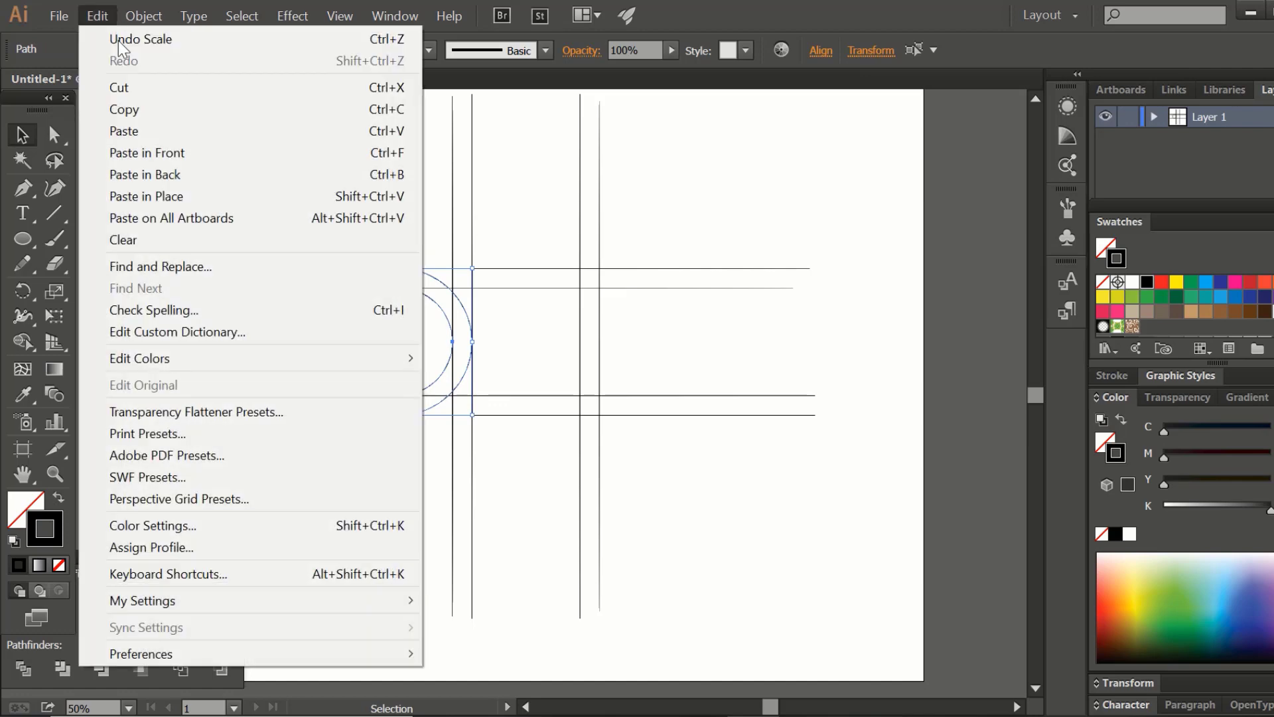
pyautogui.click(134, 109)
pyautogui.click(98, 18)
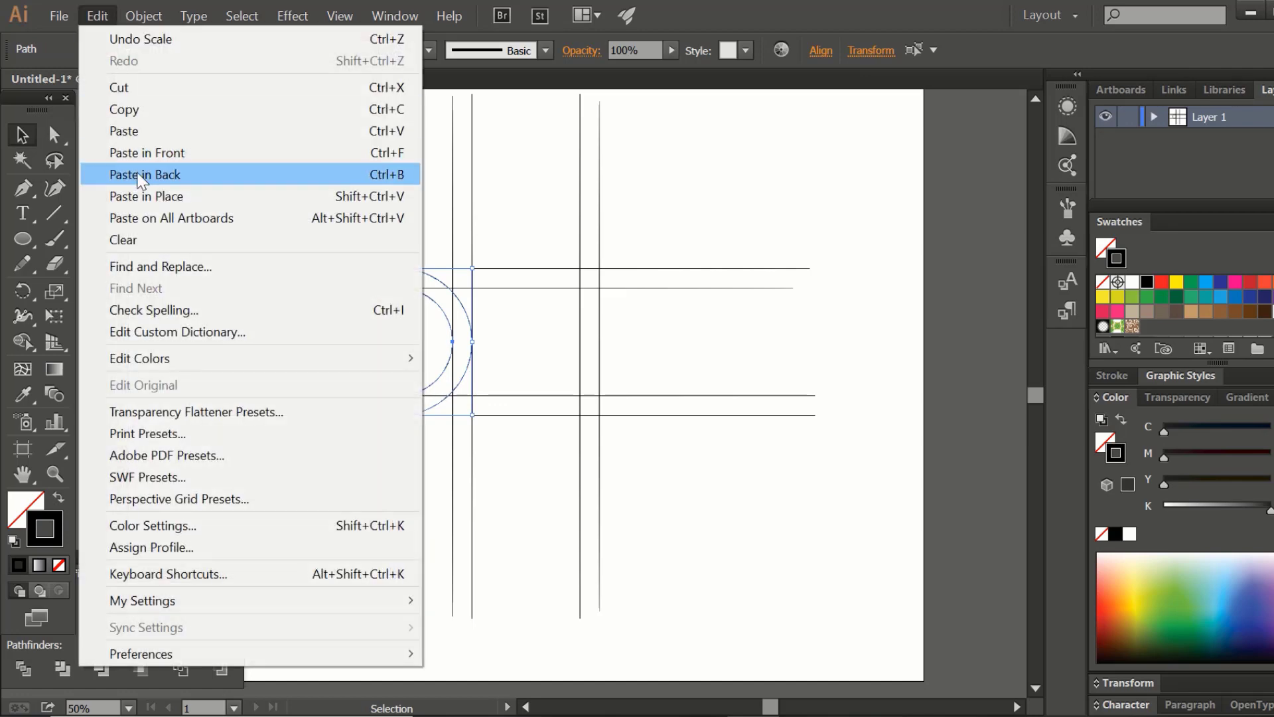
pyautogui.click(142, 155)
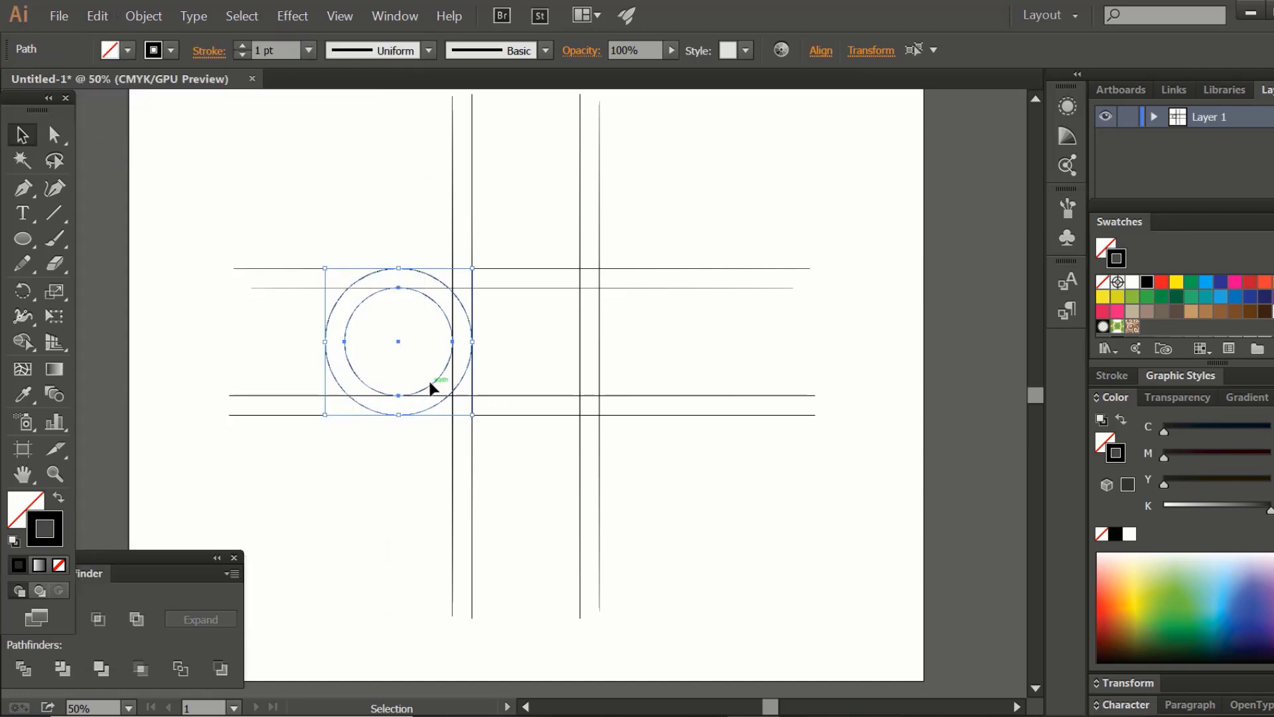
pyautogui.moveTo(429, 383); pyautogui.dragTo(686, 386)
# - Paste a copy of the right circle pair in front and place it between the vertical lines below the lower horizontal pair
pyautogui.click(98, 16)
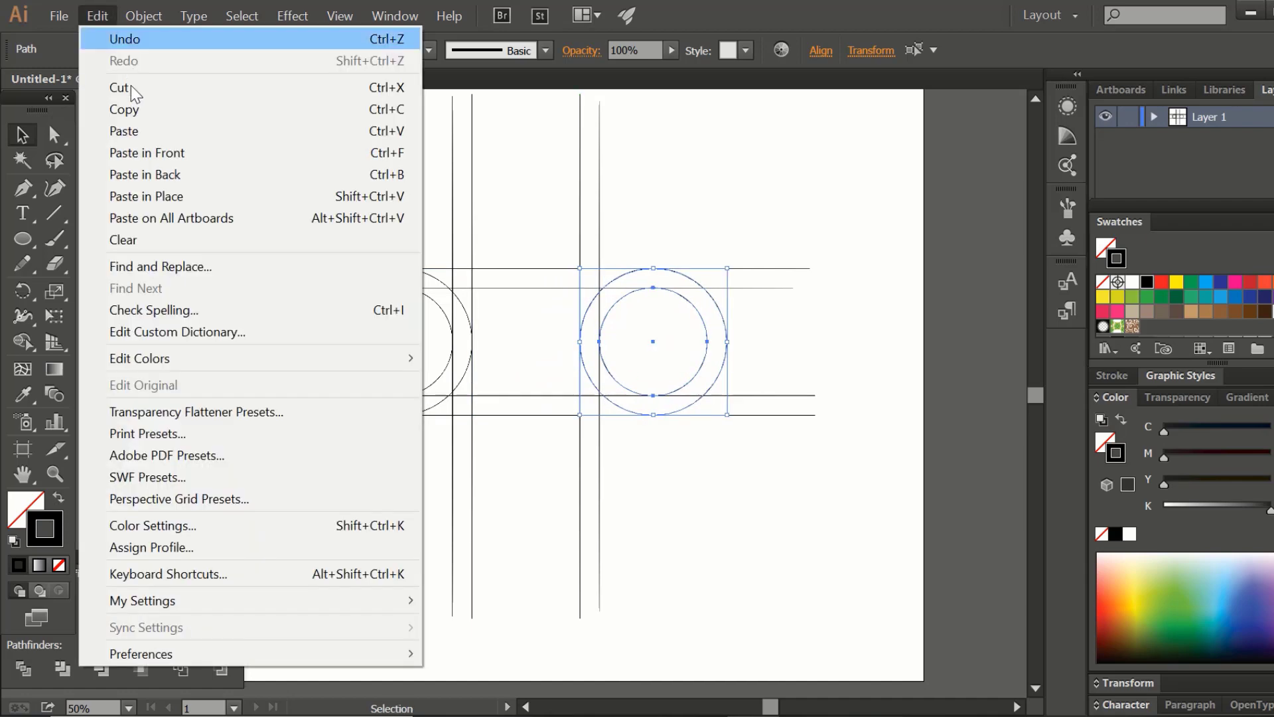
pyautogui.click(131, 109)
pyautogui.click(98, 15)
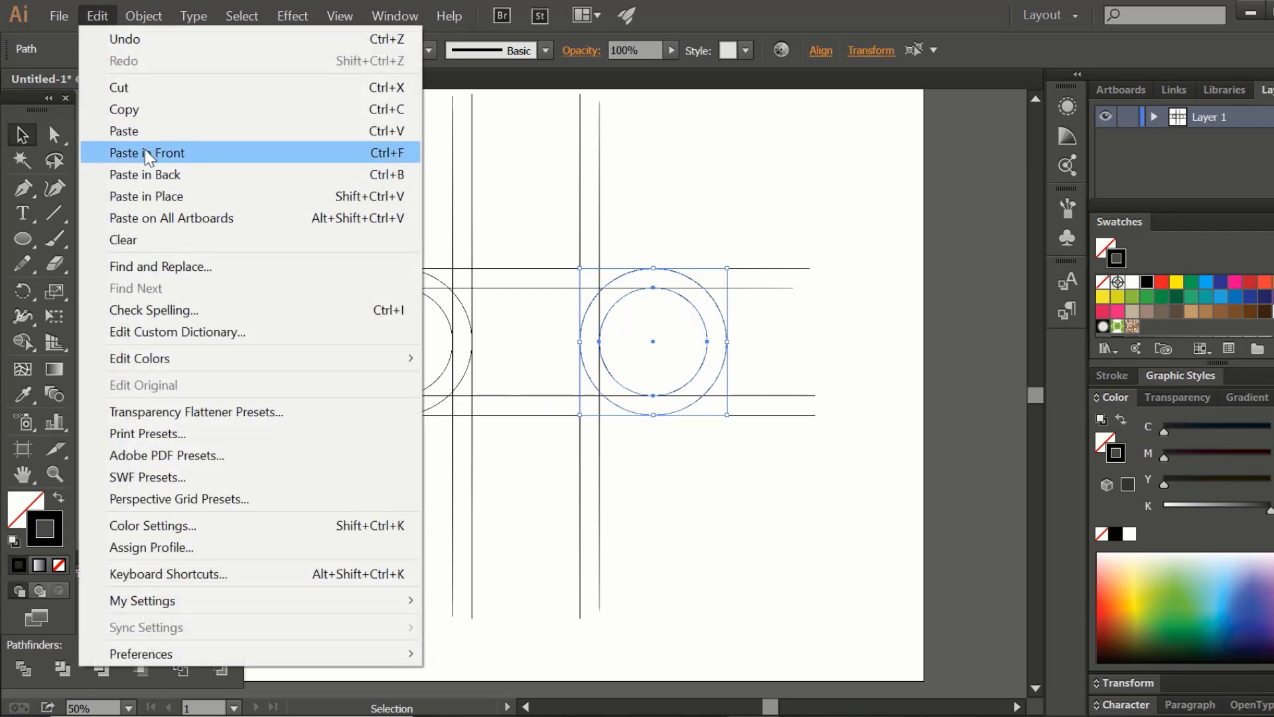
pyautogui.click(145, 151)
pyautogui.moveTo(677, 397); pyautogui.dragTo(546, 517)
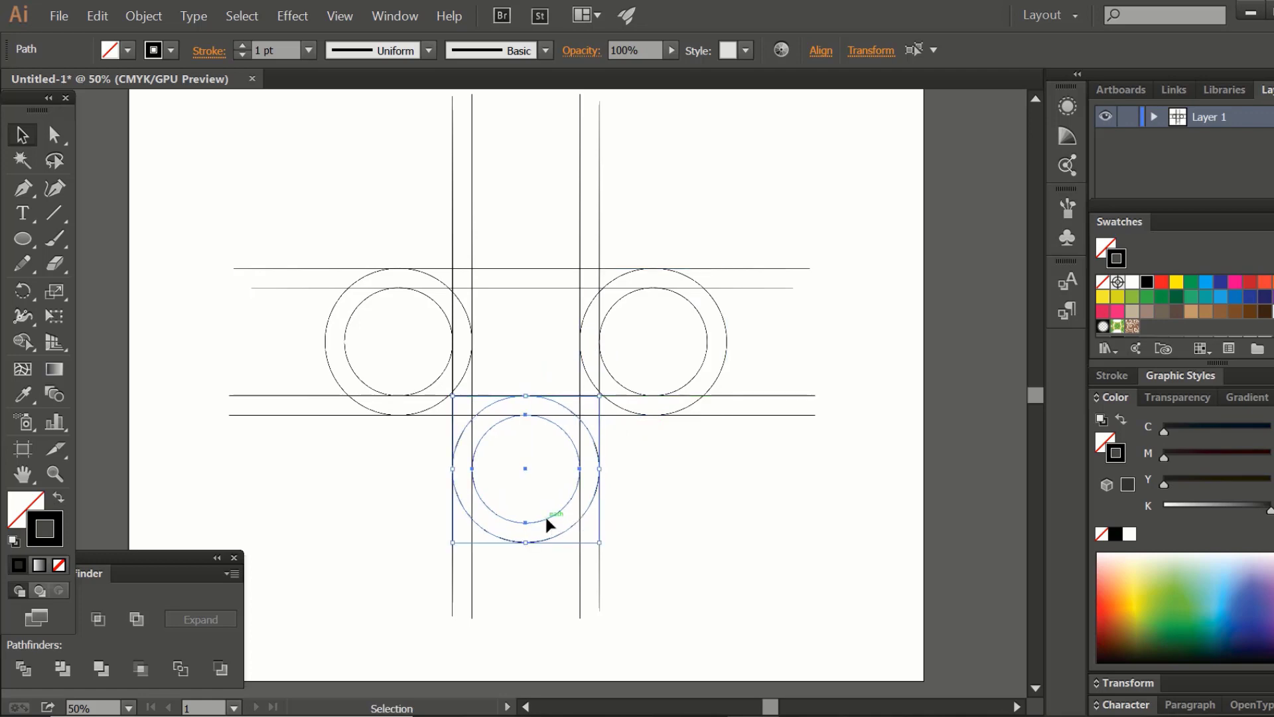
# - Paste a copy of the lower circle pair in front and move it straight up against the upper horizontal line pair
pyautogui.click(98, 16)
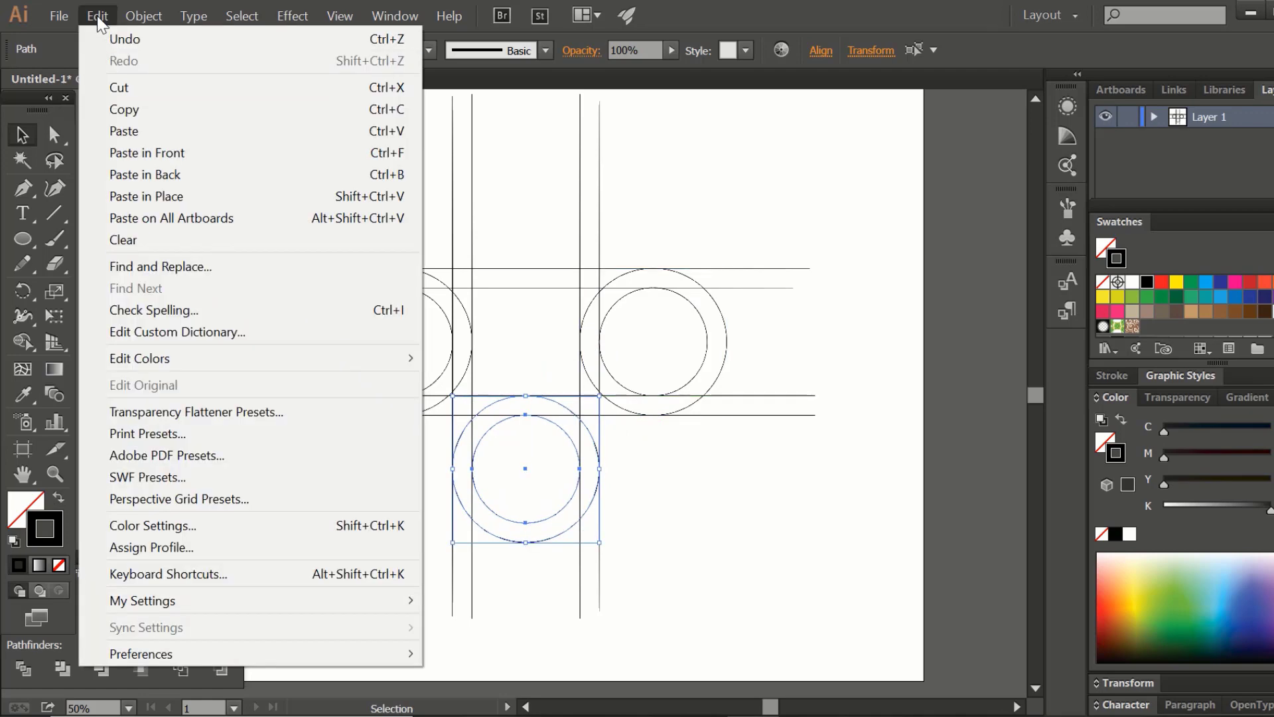
pyautogui.click(123, 109)
pyautogui.click(98, 16)
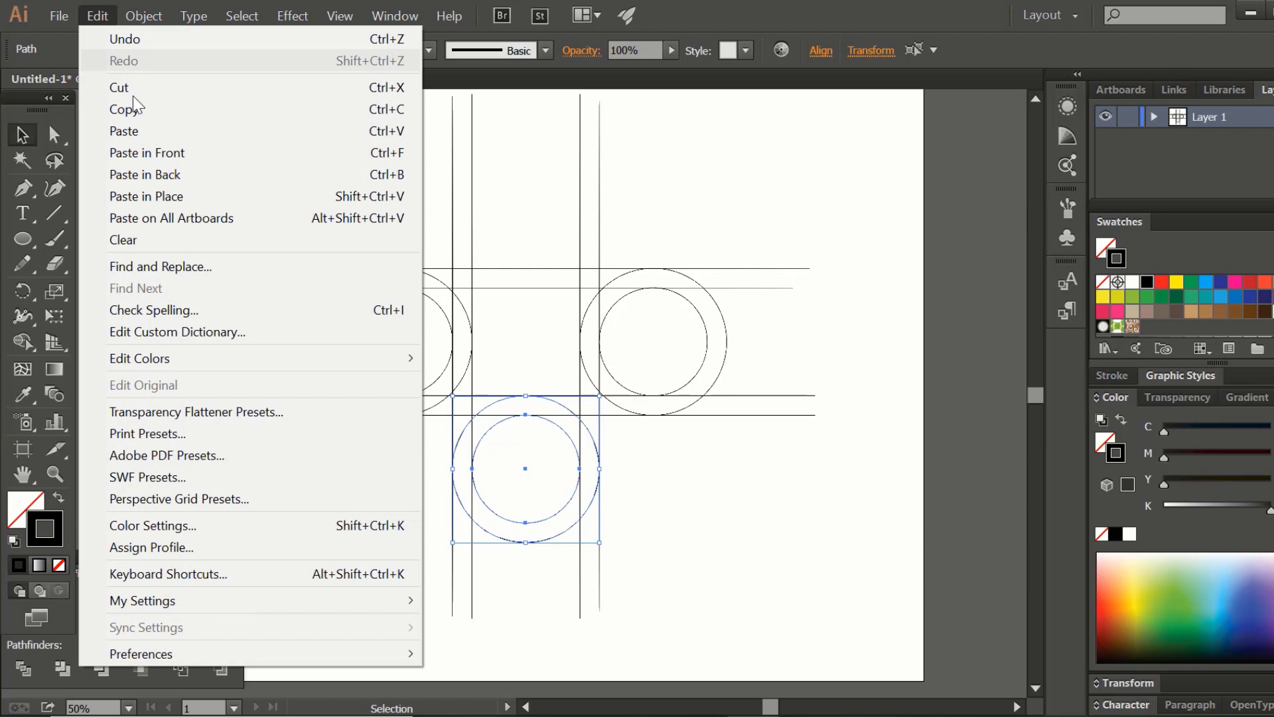
pyautogui.click(147, 154)
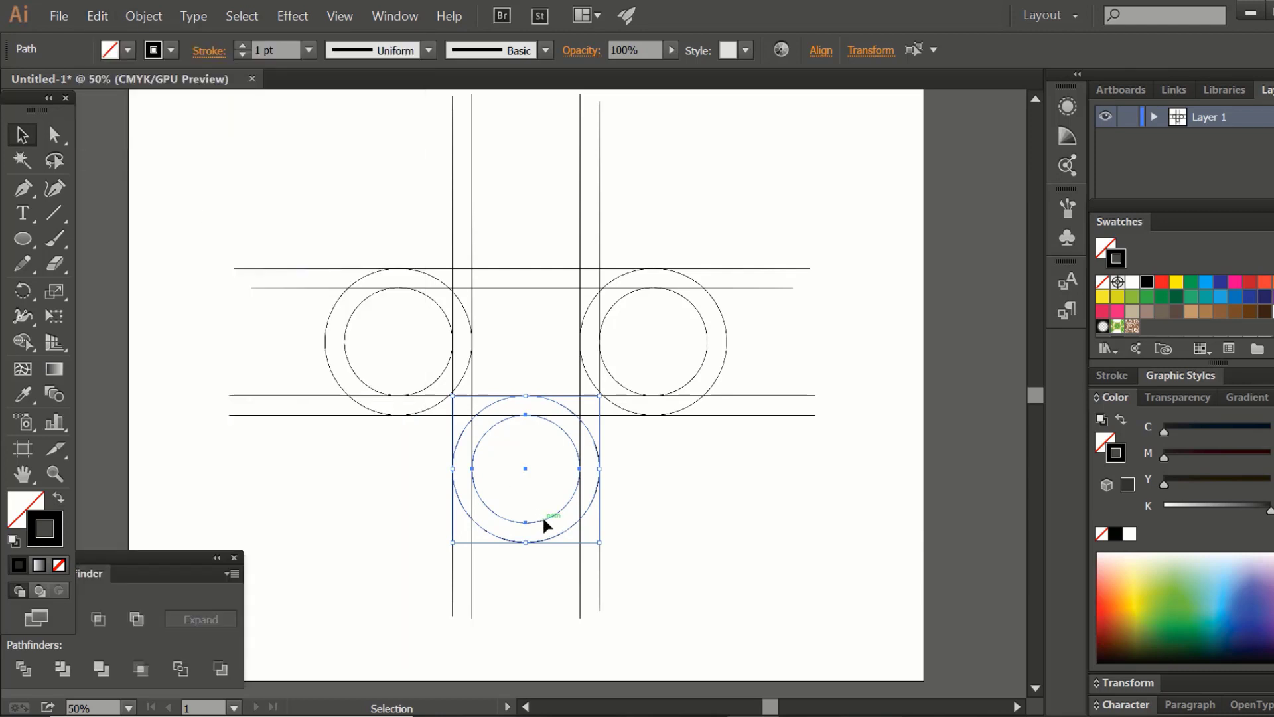
pyautogui.moveTo(543, 519); pyautogui.dragTo(540, 261)
pyautogui.click(367, 190)
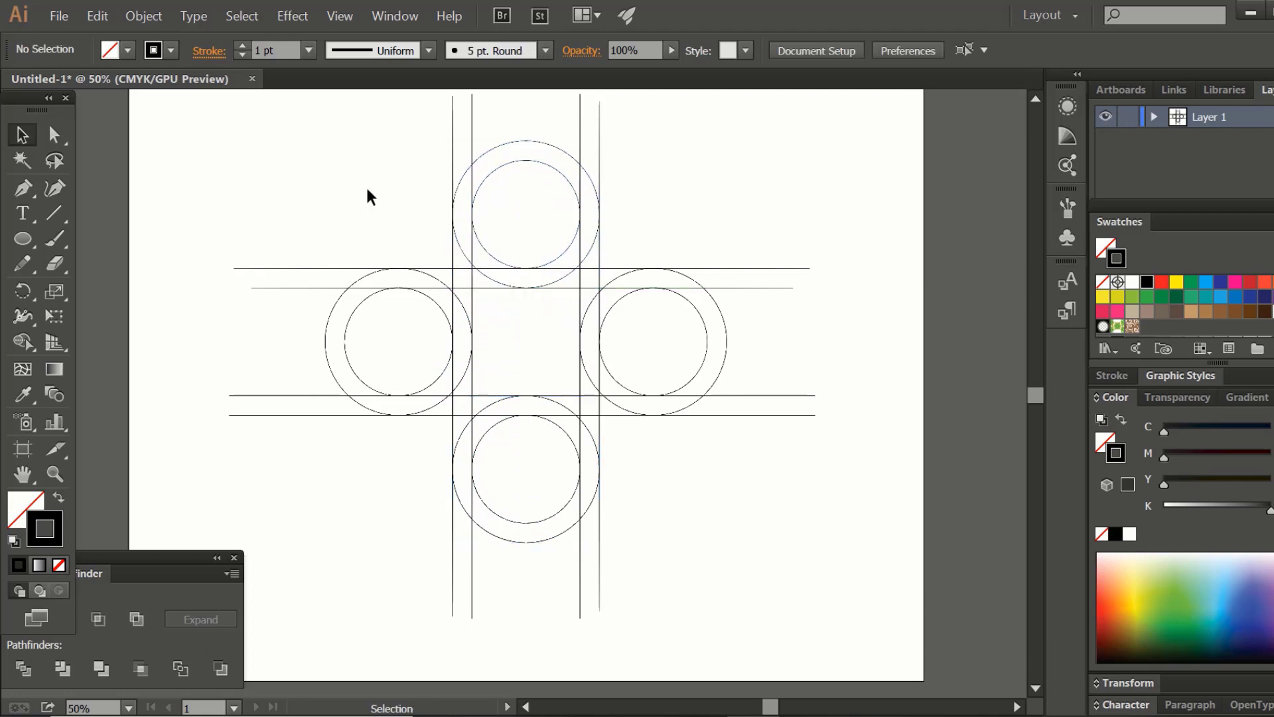
# - Draw a large circle centred on the upper-left line crossing and scale it to touch the outer right vertical and outer lower horizontal lines
pyautogui.click(27, 237)
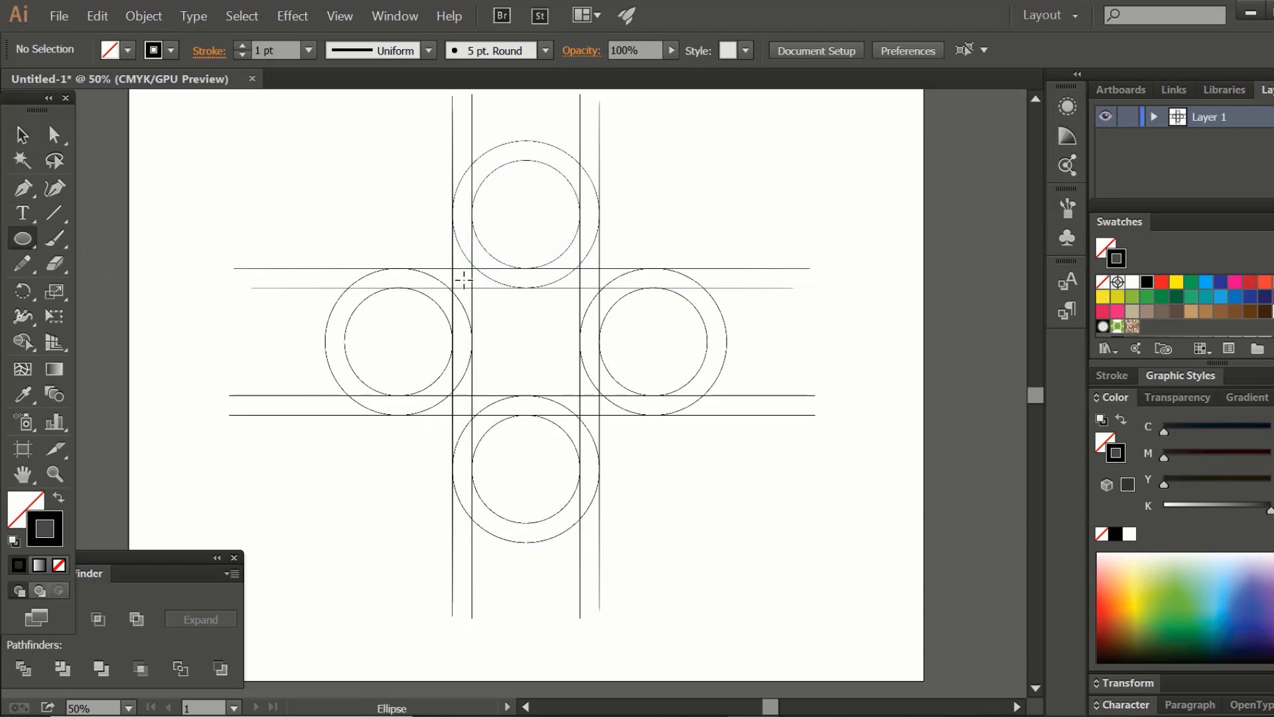
pyautogui.moveTo(460, 277); pyautogui.dragTo(549, 427)
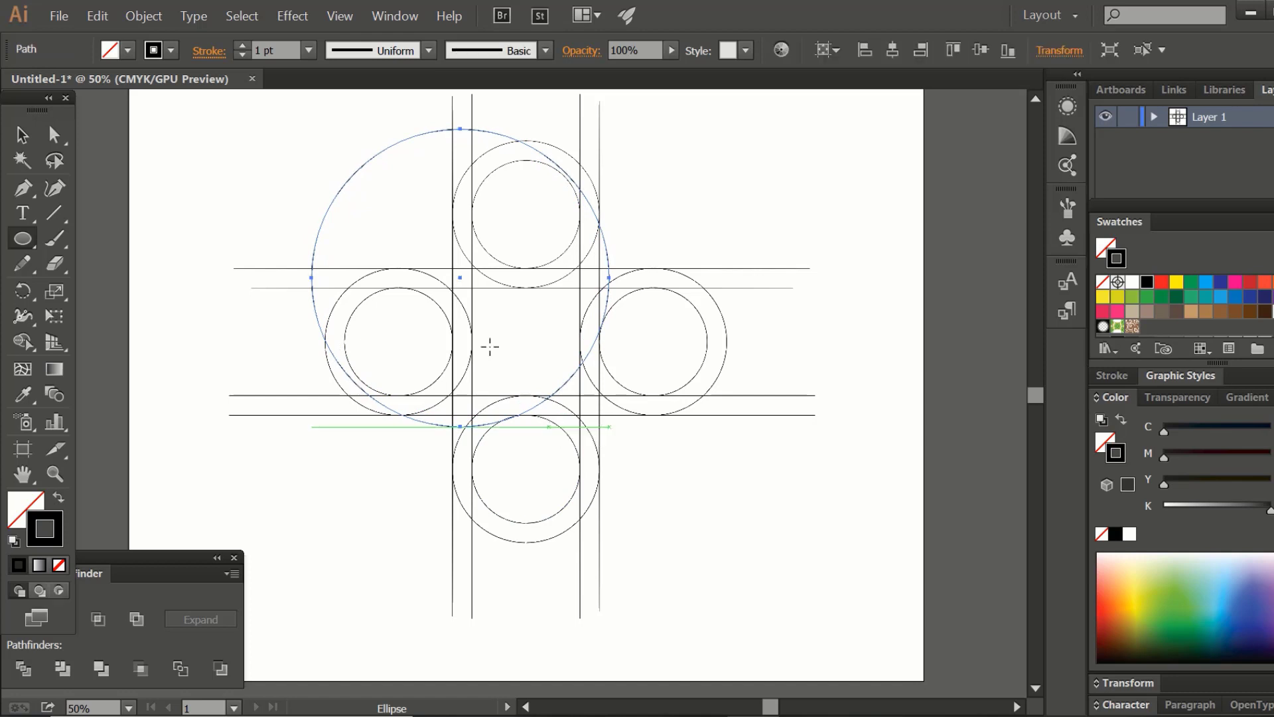
pyautogui.click(22, 135)
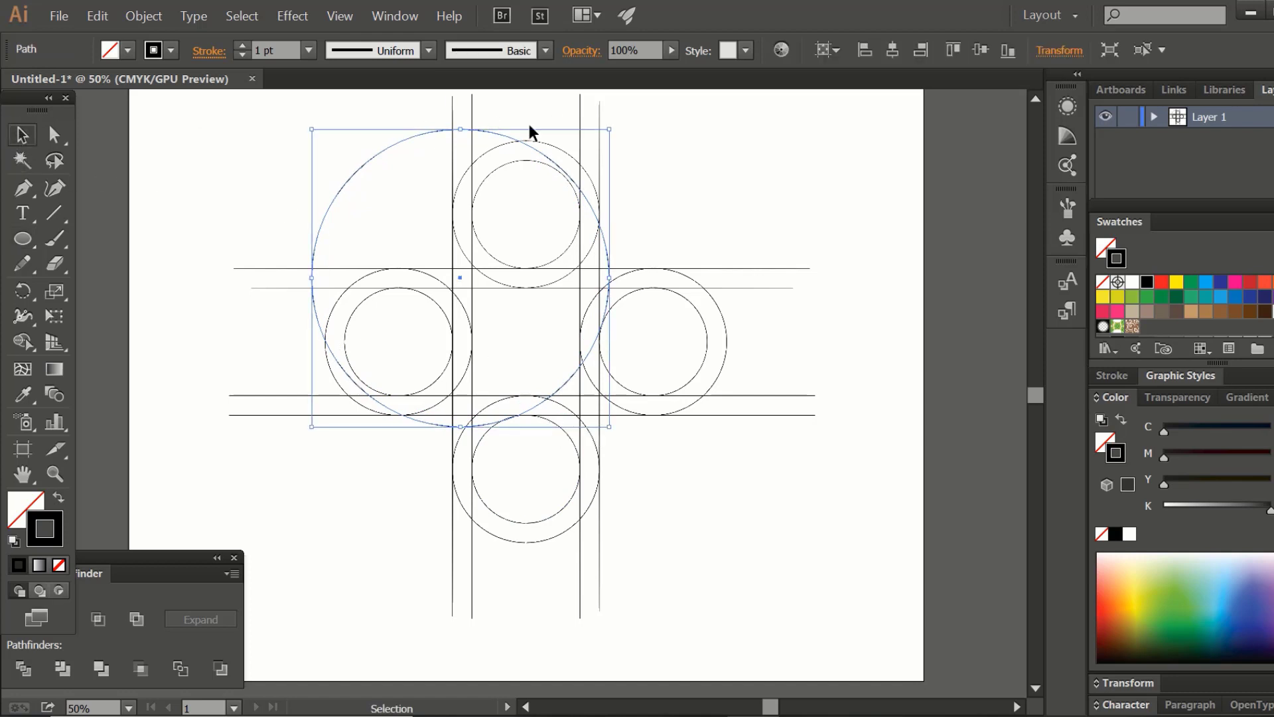
pyautogui.moveTo(460, 135); pyautogui.dragTo(463, 141)
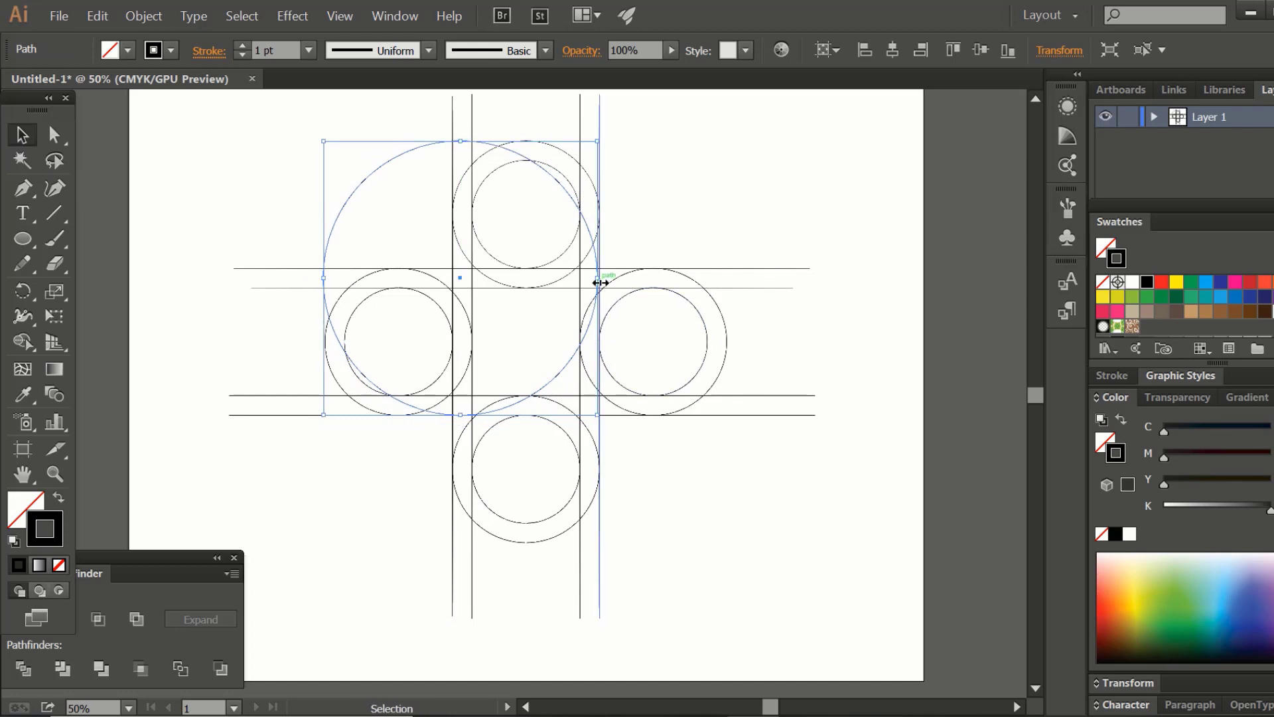
pyautogui.moveTo(600, 282); pyautogui.dragTo(603, 279)
pyautogui.click(654, 224)
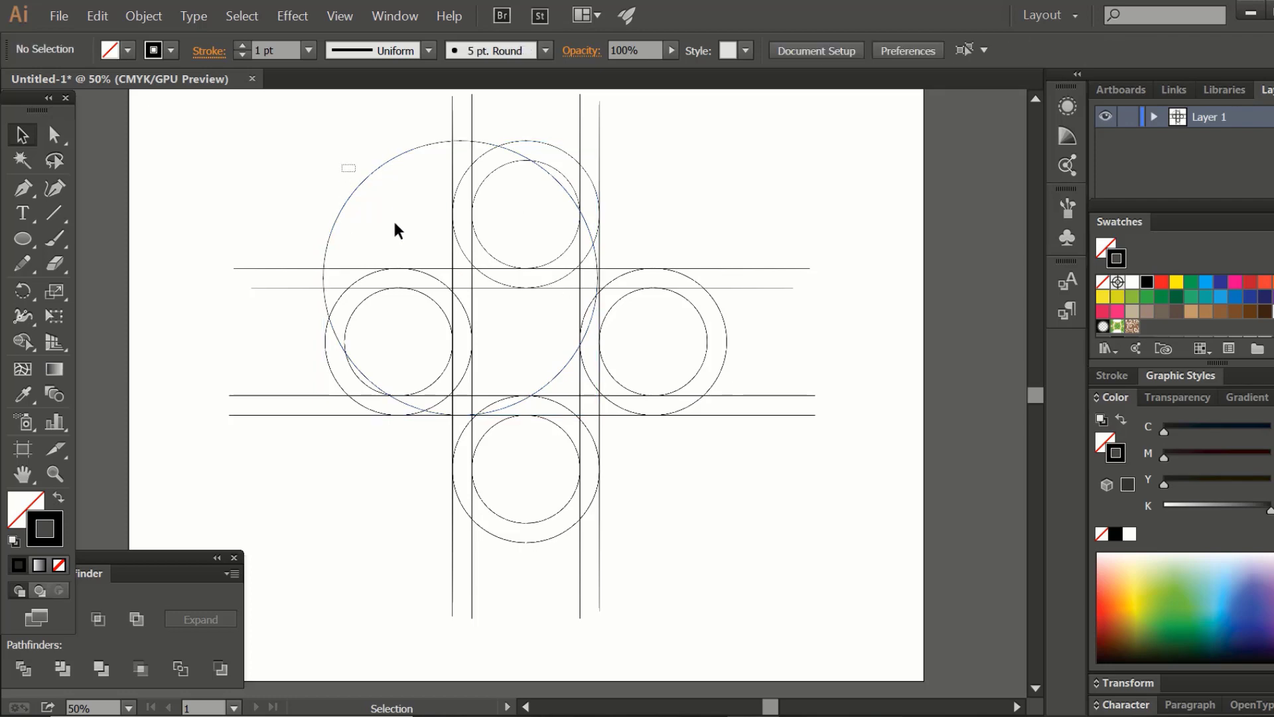
# - Paste a copy of the large circle in front and scale it from the centre to the inner right vertical and inner lower horizontal lines
pyautogui.moveTo(396, 229); pyautogui.dragTo(400, 230)
pyautogui.click(98, 16)
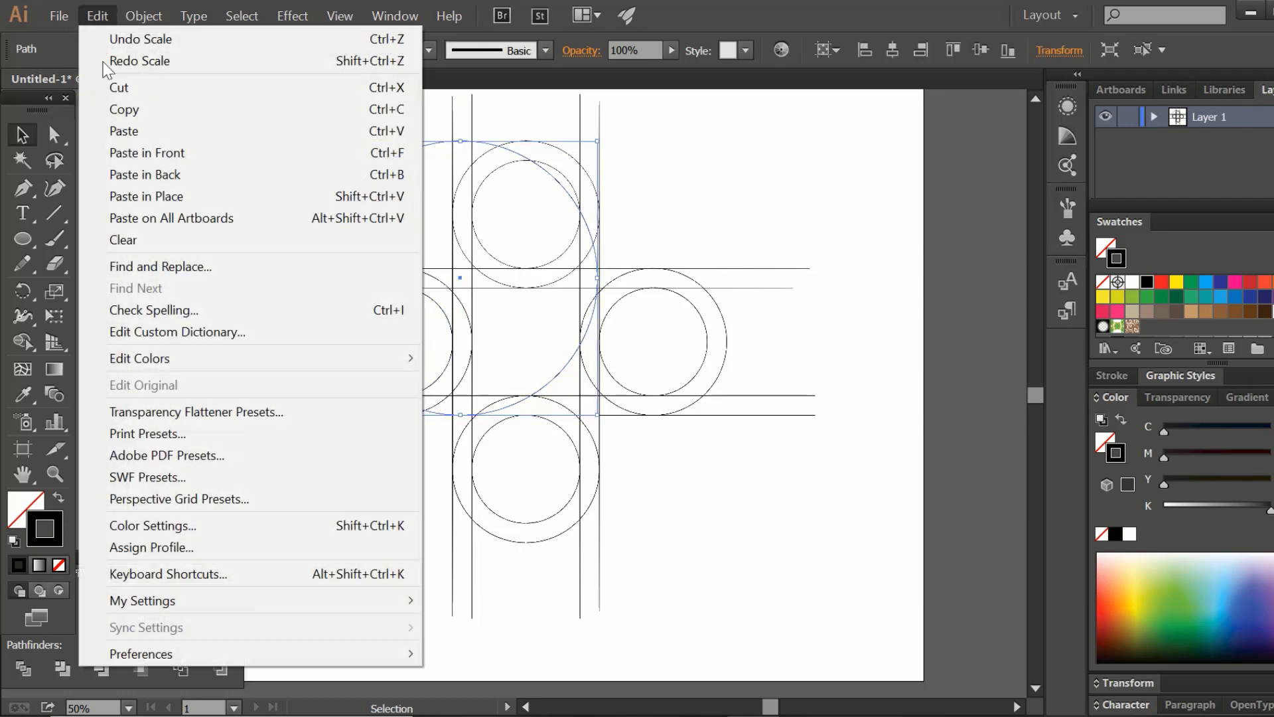
pyautogui.click(122, 108)
pyautogui.click(100, 15)
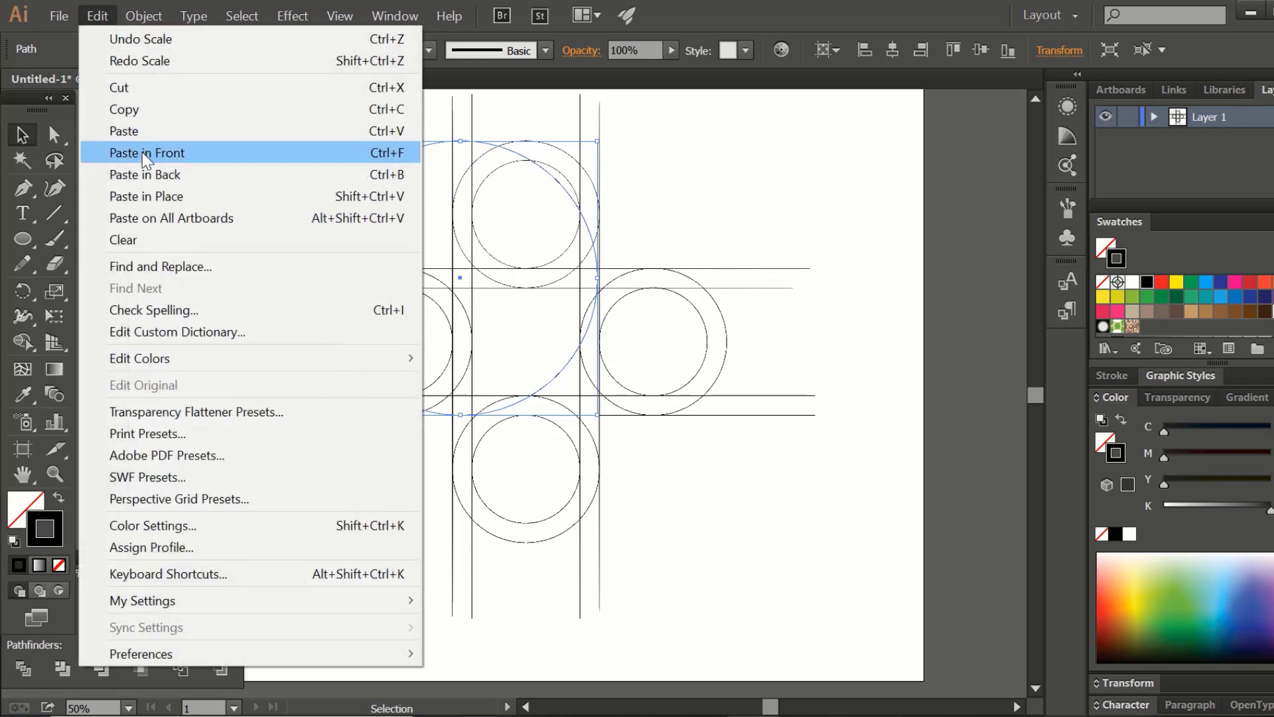
pyautogui.click(142, 153)
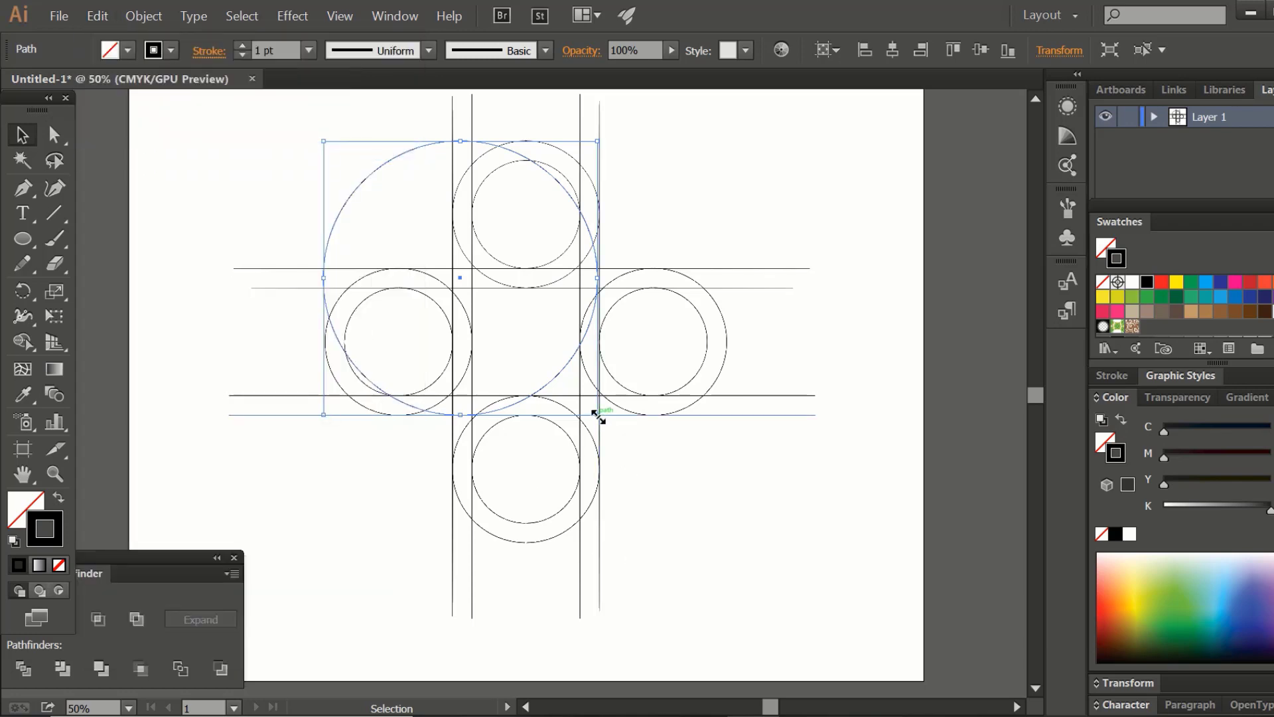
pyautogui.moveTo(597, 414); pyautogui.dragTo(581, 396)
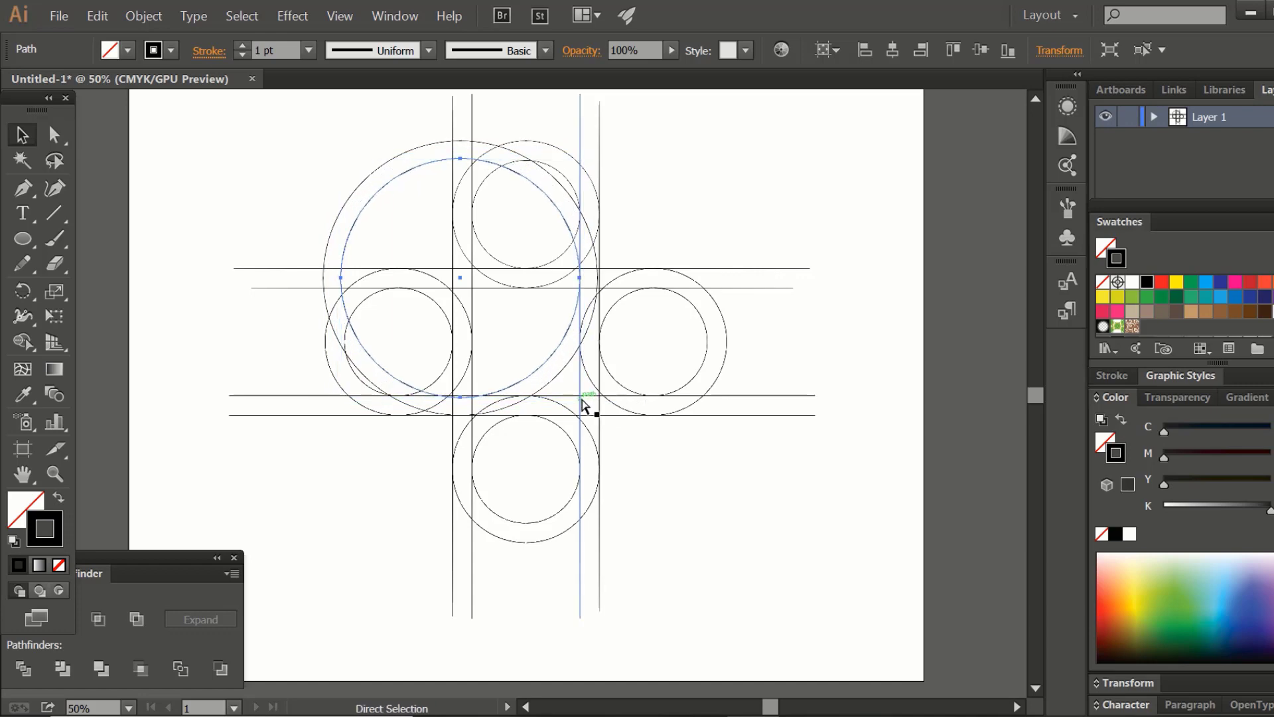
pyautogui.hotkey('ctrl', '1')
pyautogui.scroll(-2, 582, 402)
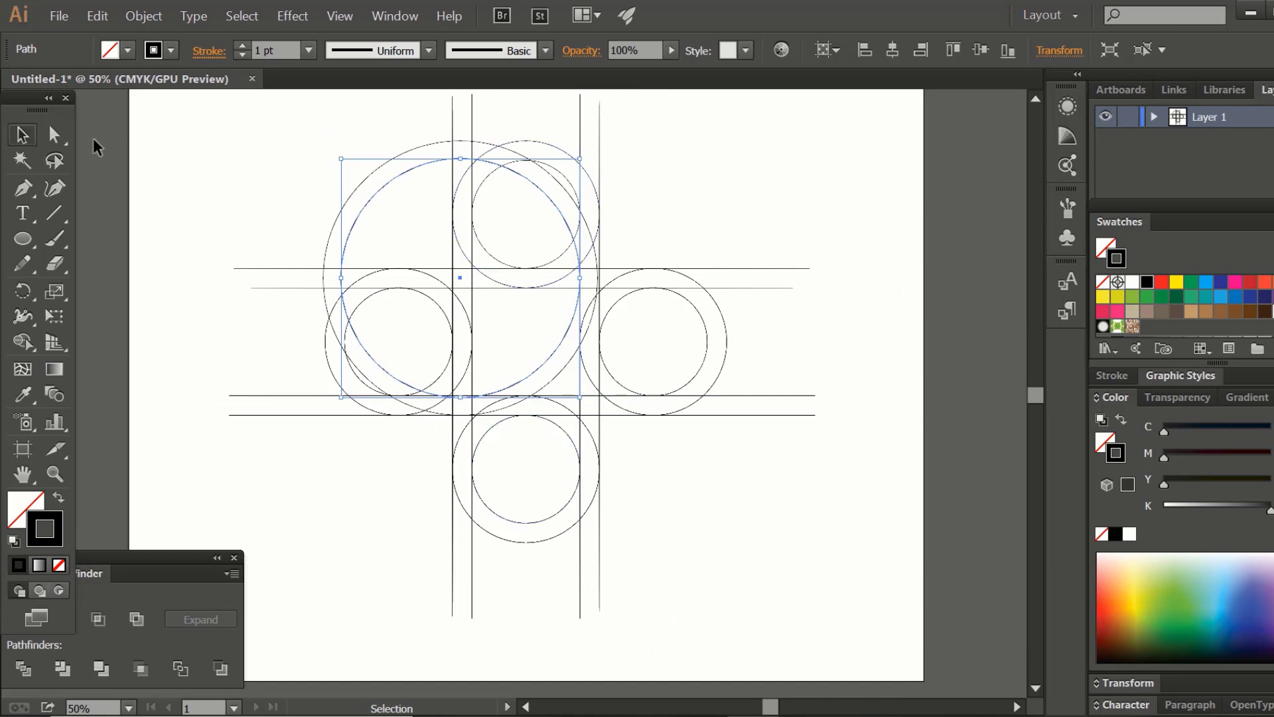
# - Select all the lines and circles of the construction and remove their stroke
pyautogui.click(197, 210)
pyautogui.moveTo(657, 558); pyautogui.dragTo(187, 239)
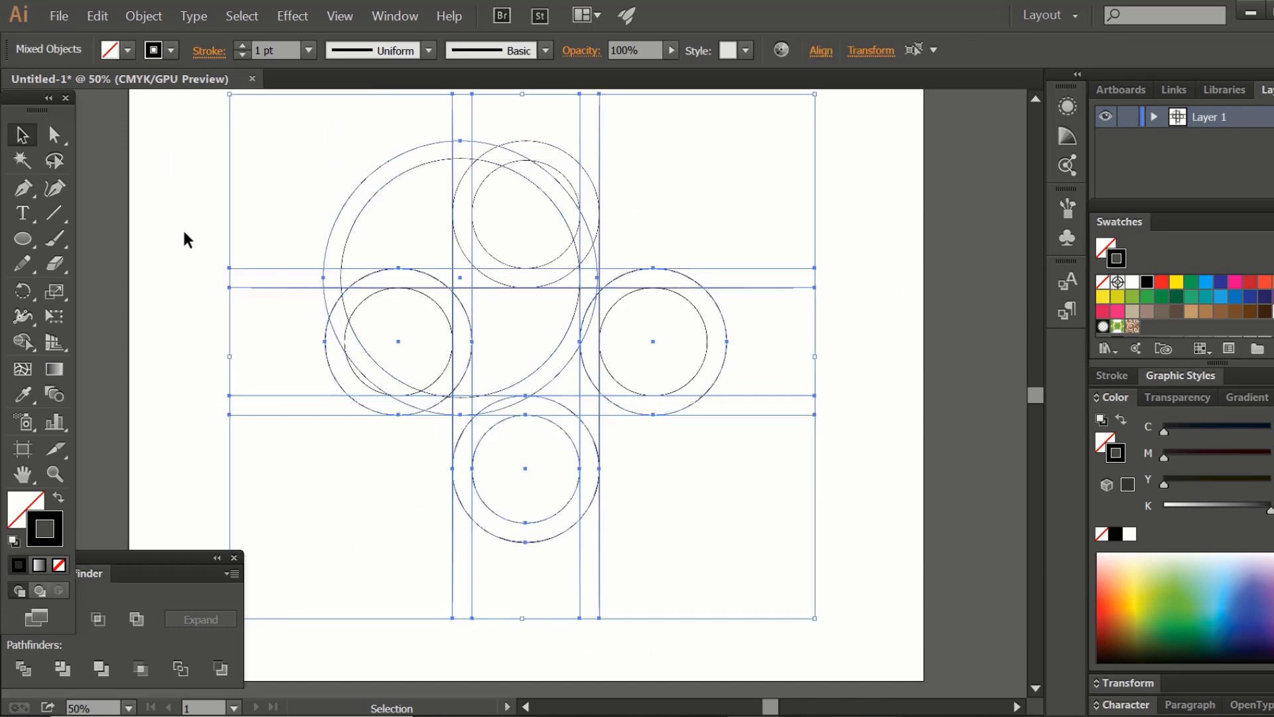
pyautogui.click(259, 171)
pyautogui.moveTo(272, 138); pyautogui.dragTo(785, 548)
pyautogui.click(60, 566)
# - Activate the Shape Builder tool for the selected artwork and set the fill to black
pyautogui.click(34, 506)
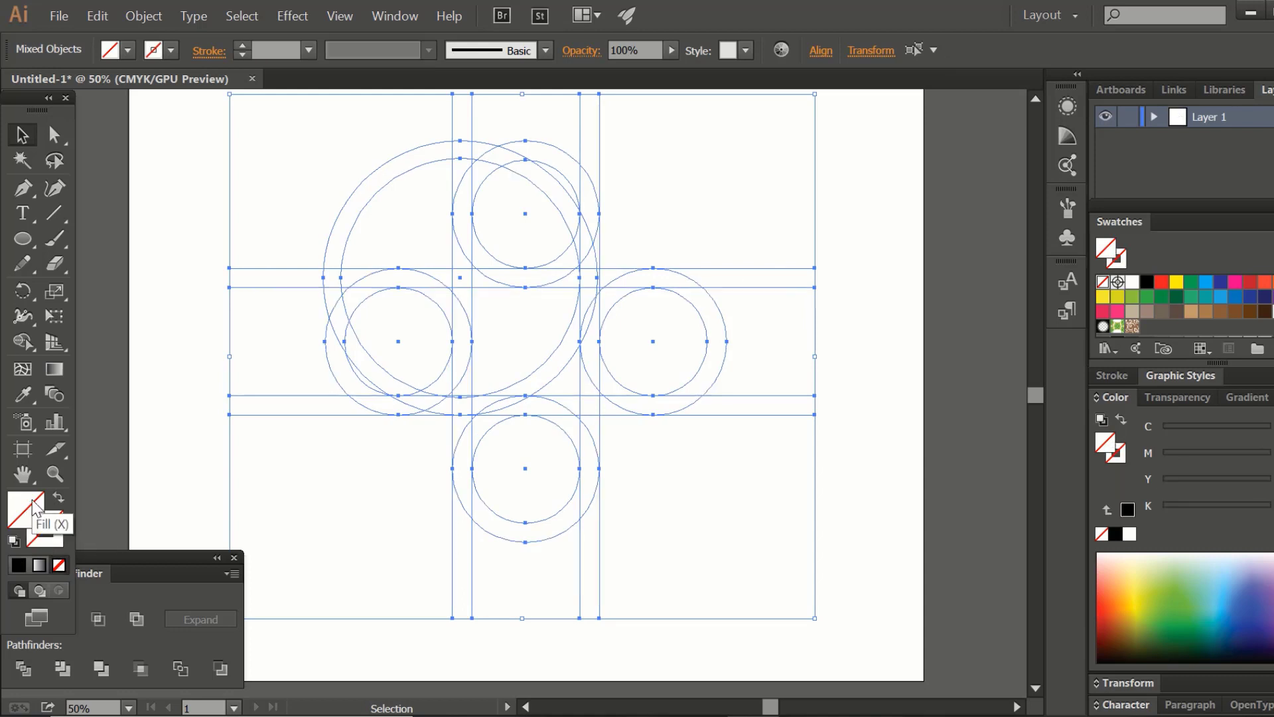
pyautogui.click(53, 536)
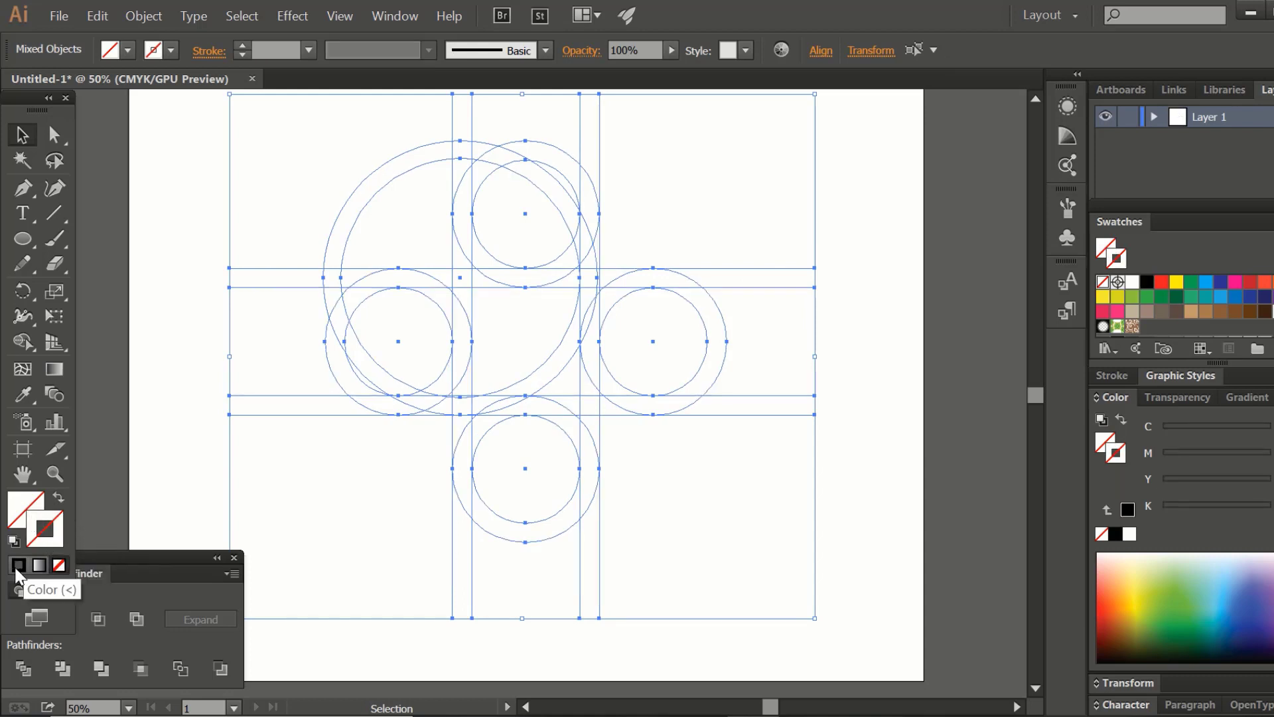
pyautogui.click(25, 519)
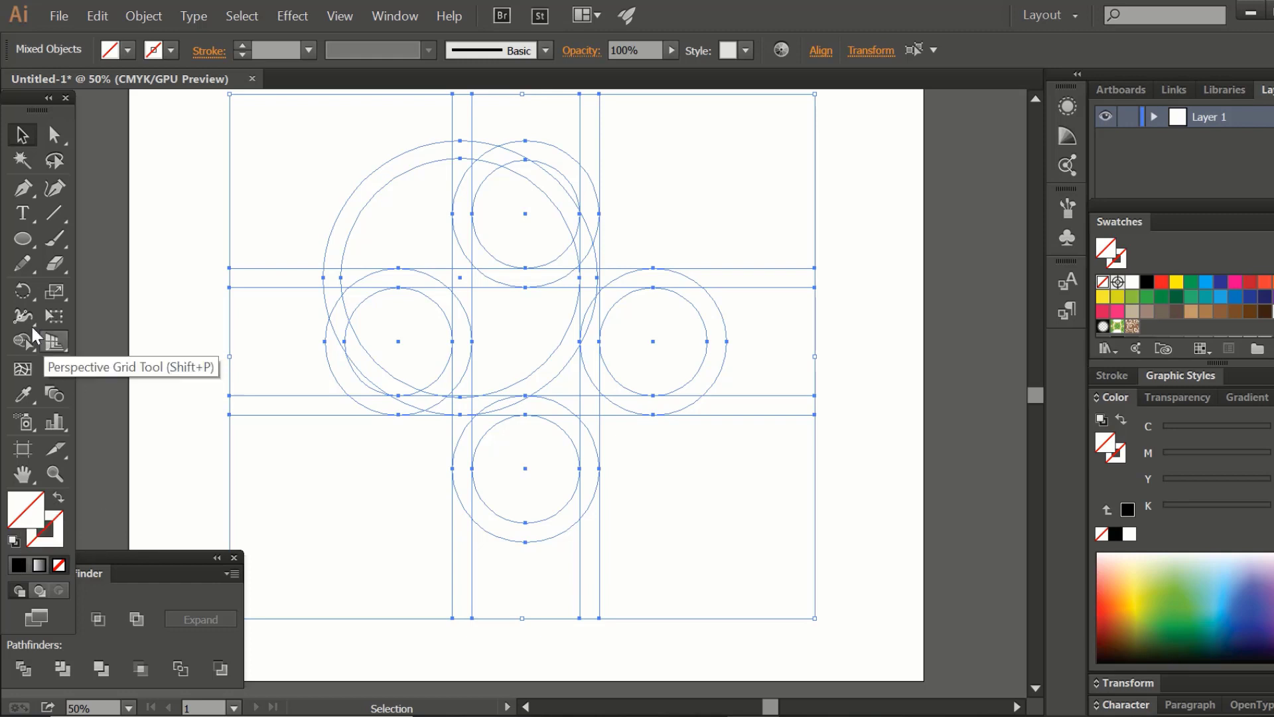
pyautogui.click(24, 343)
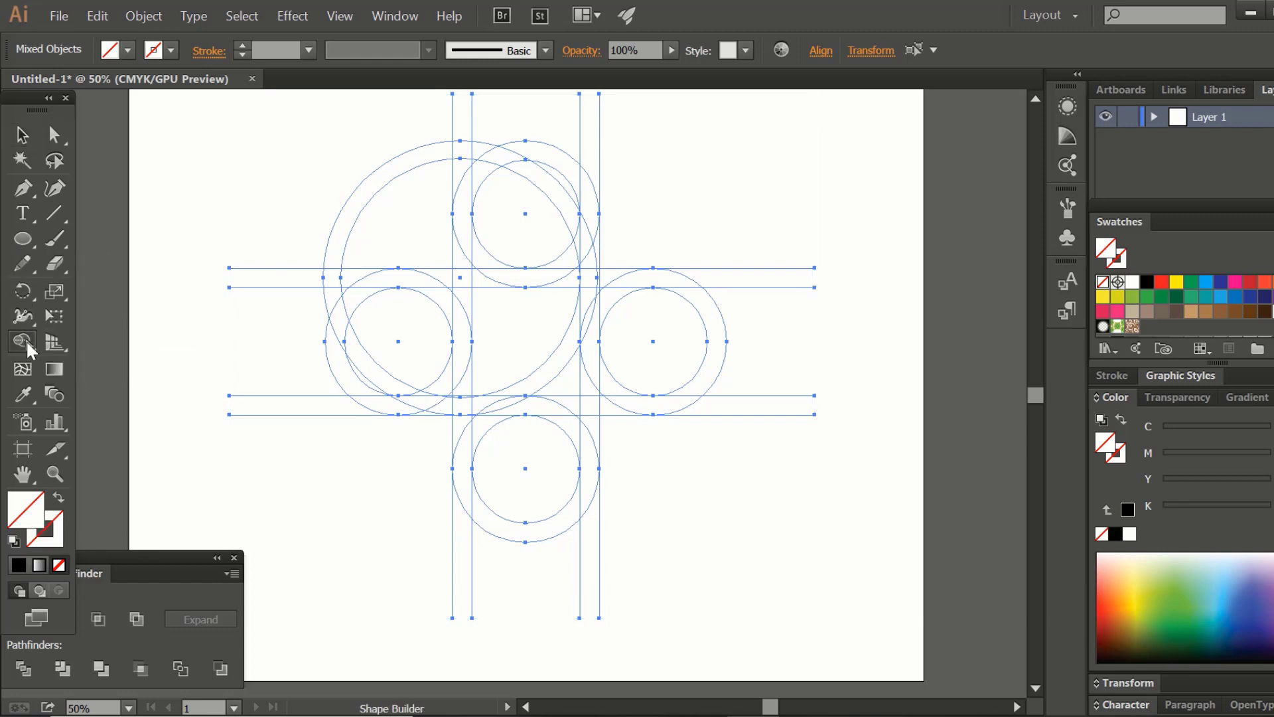
pyautogui.click(1147, 284)
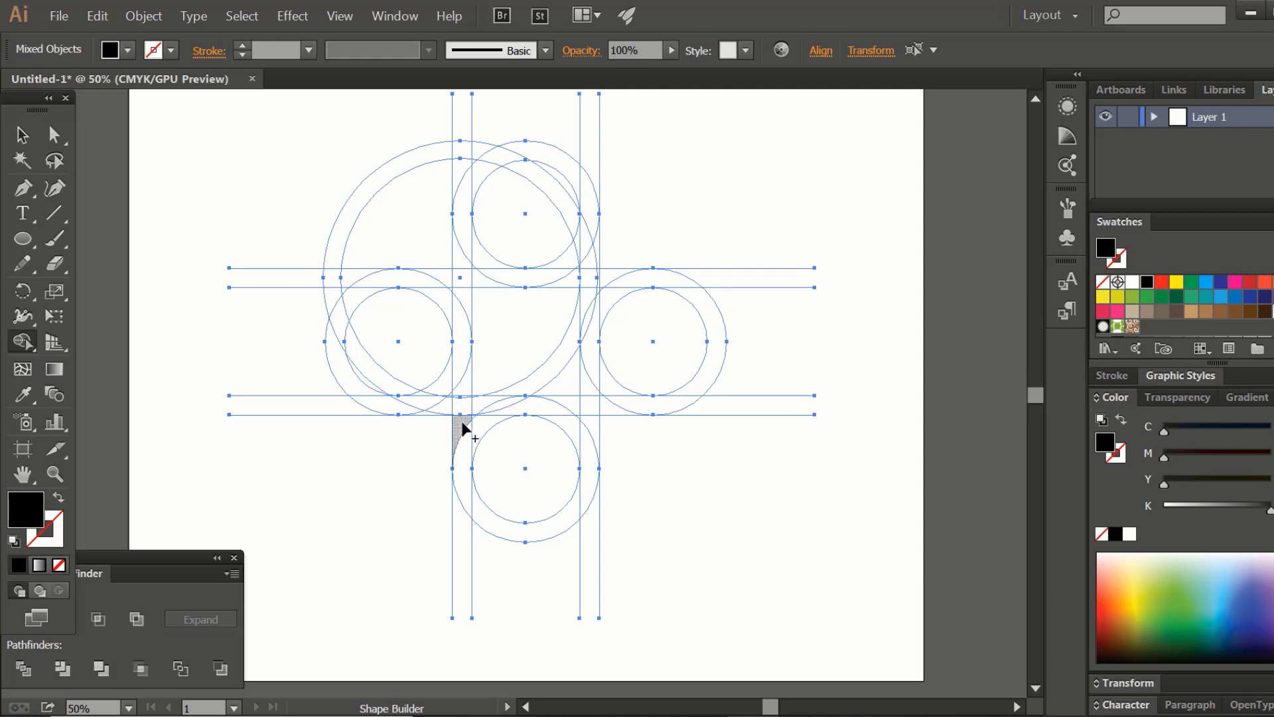
# - Merge the ring and strip regions around the bottom, right, top and left lobes into a black cross-shaped outline with Shape Builder
pyautogui.moveTo(471, 503)
pyautogui.mouseDown()
pyautogui.moveTo(491, 526)
pyautogui.moveTo(543, 533)
pyautogui.moveTo(587, 475)
pyautogui.moveTo(591, 418)
pyautogui.moveTo(677, 407)
pyautogui.moveTo(706, 381)
pyautogui.mouseUp()
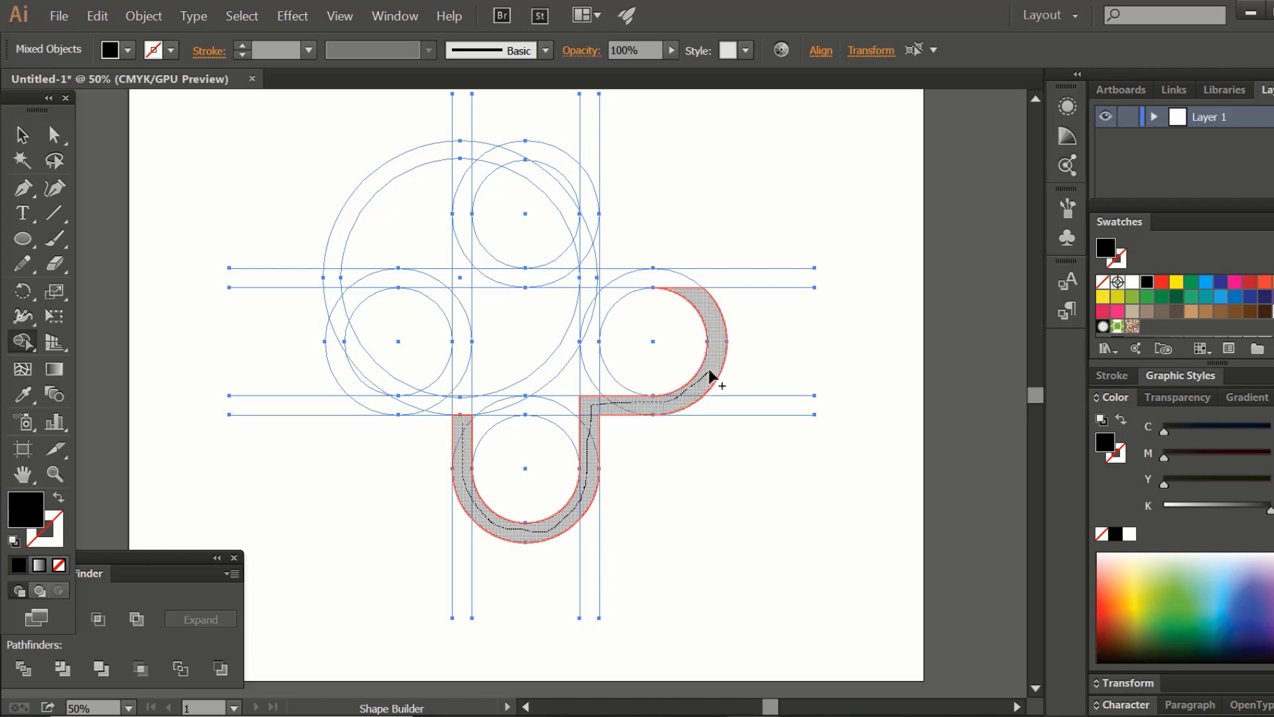
pyautogui.moveTo(692, 294)
pyautogui.mouseDown()
pyautogui.moveTo(589, 277)
pyautogui.moveTo(592, 240)
pyautogui.mouseUp()
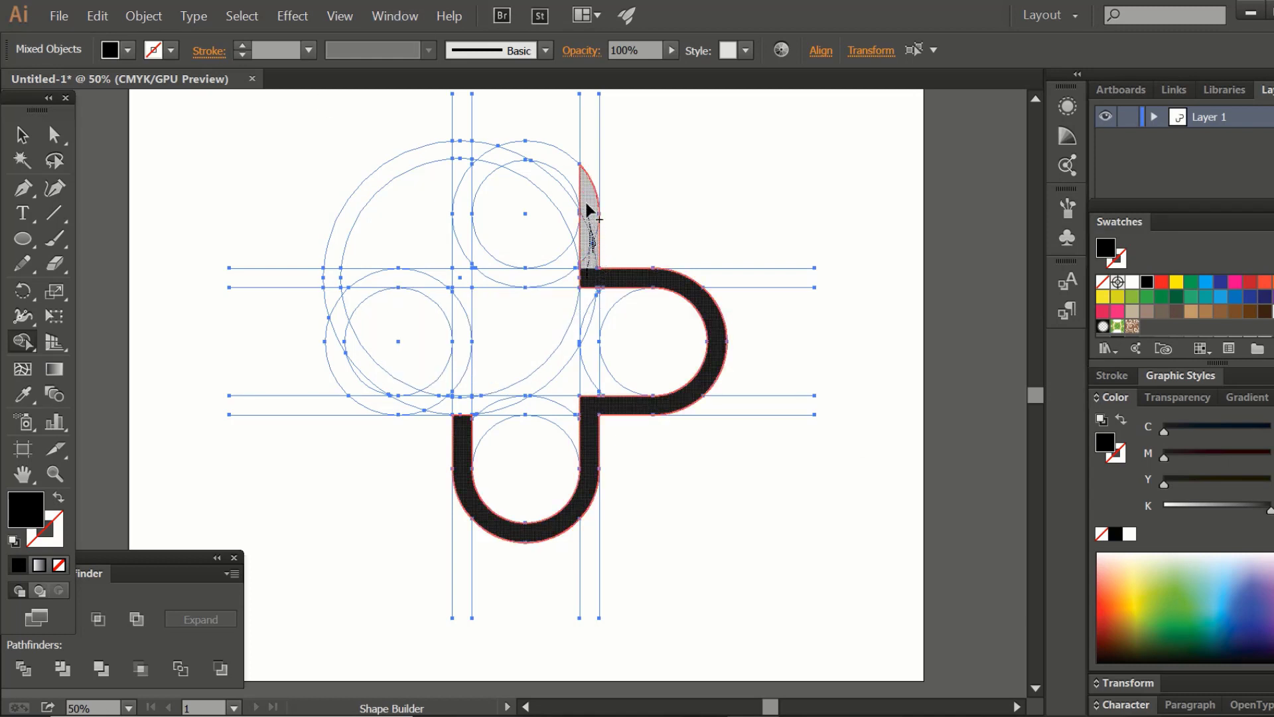
pyautogui.moveTo(585, 188)
pyautogui.mouseDown()
pyautogui.moveTo(560, 154)
pyautogui.moveTo(513, 151)
pyautogui.moveTo(462, 212)
pyautogui.mouseUp()
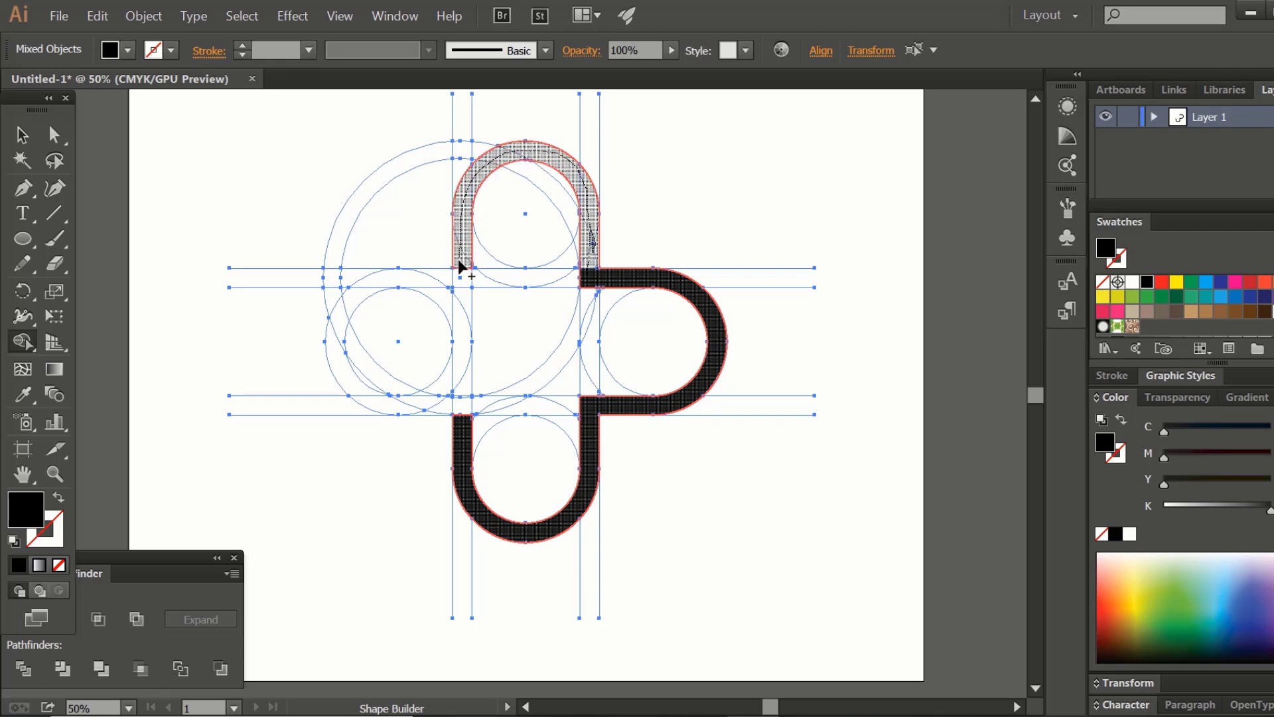
pyautogui.moveTo(456, 279)
pyautogui.mouseDown()
pyautogui.moveTo(412, 279)
pyautogui.moveTo(333, 324)
pyautogui.moveTo(330, 354)
pyautogui.moveTo(377, 410)
pyautogui.moveTo(426, 405)
pyautogui.mouseUp()
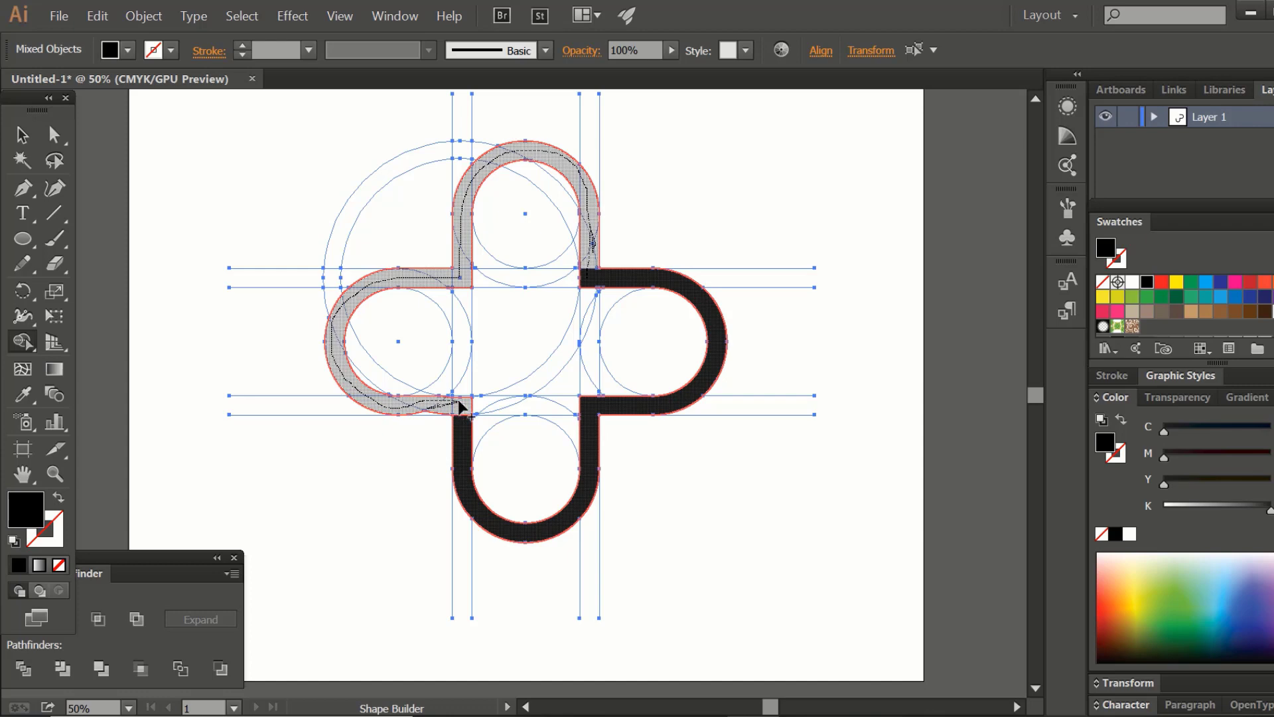
# - Add the left vertical strip between the crossings and the large rings' lower-right arc to the black outline
pyautogui.moveTo(463, 387); pyautogui.dragTo(463, 287)
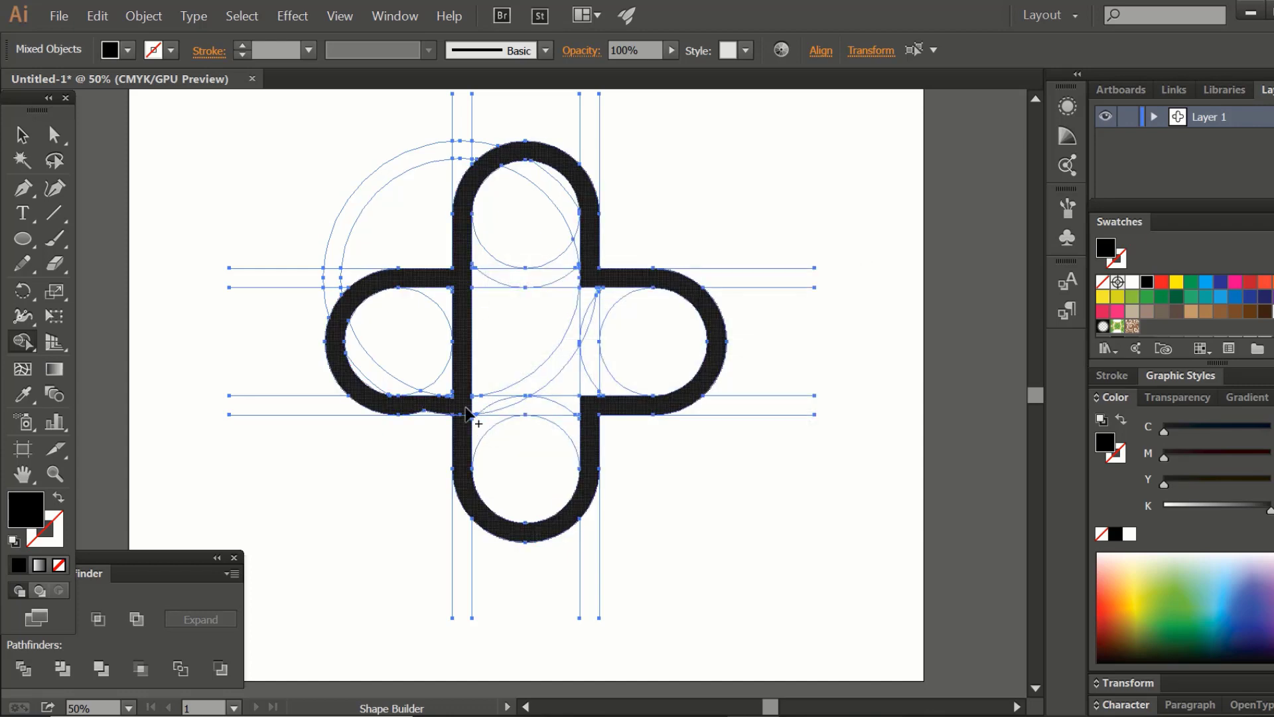
pyautogui.moveTo(467, 411)
pyautogui.mouseDown()
pyautogui.moveTo(504, 407)
pyautogui.moveTo(526, 386)
pyautogui.mouseUp()
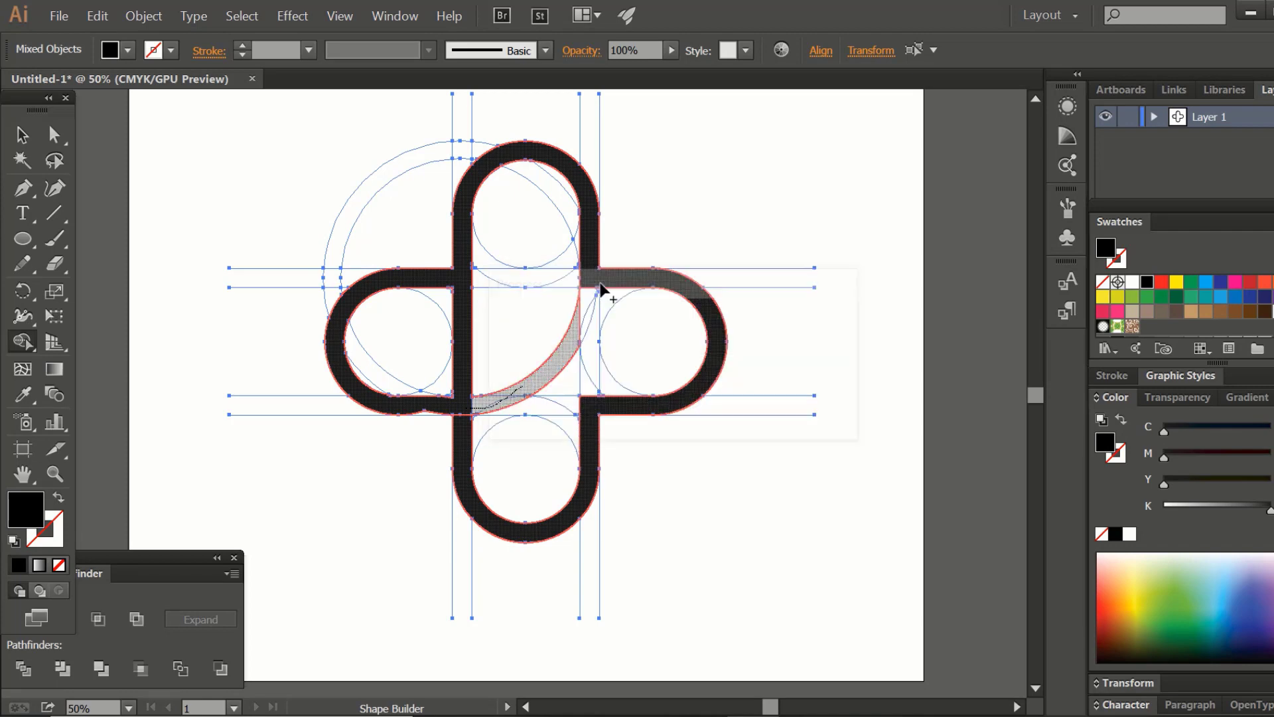
pyautogui.click(586, 325)
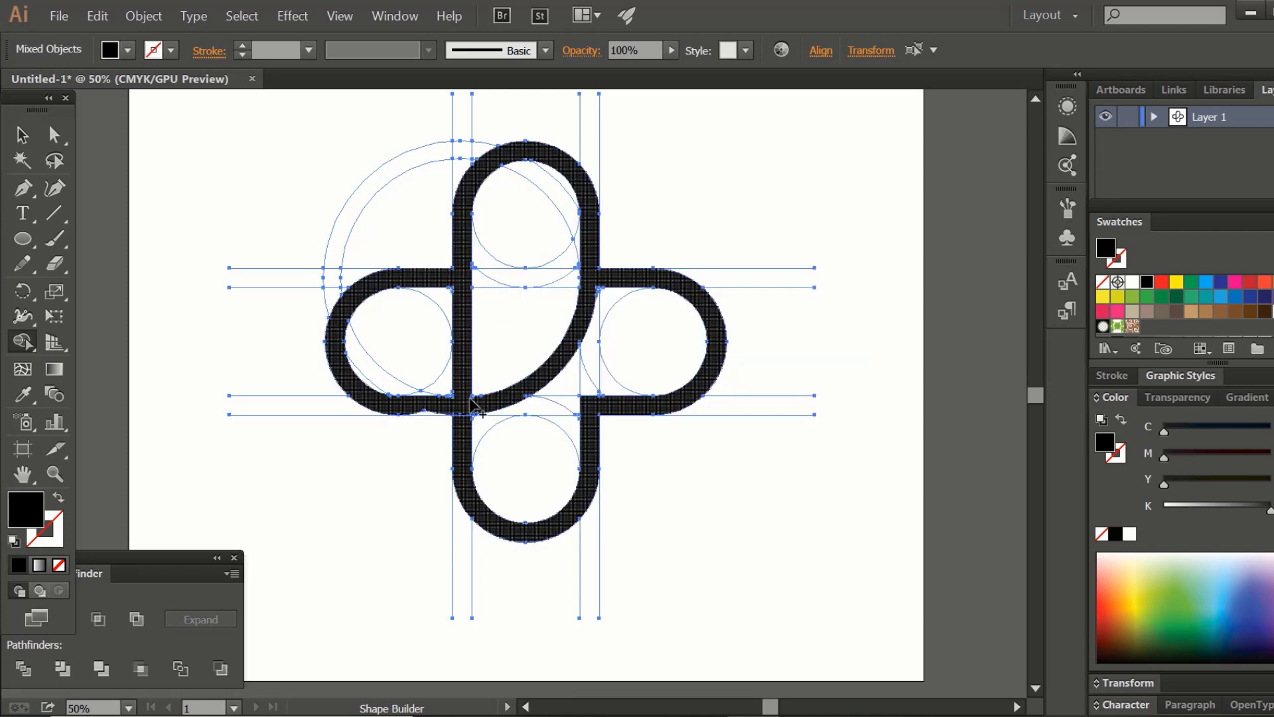
# - Fill the small leftover gaps along the band at the lower-left crossing and merge them into the black outline
pyautogui.scroll(2, 473, 405)
pyautogui.moveTo(407, 449); pyautogui.dragTo(553, 368)
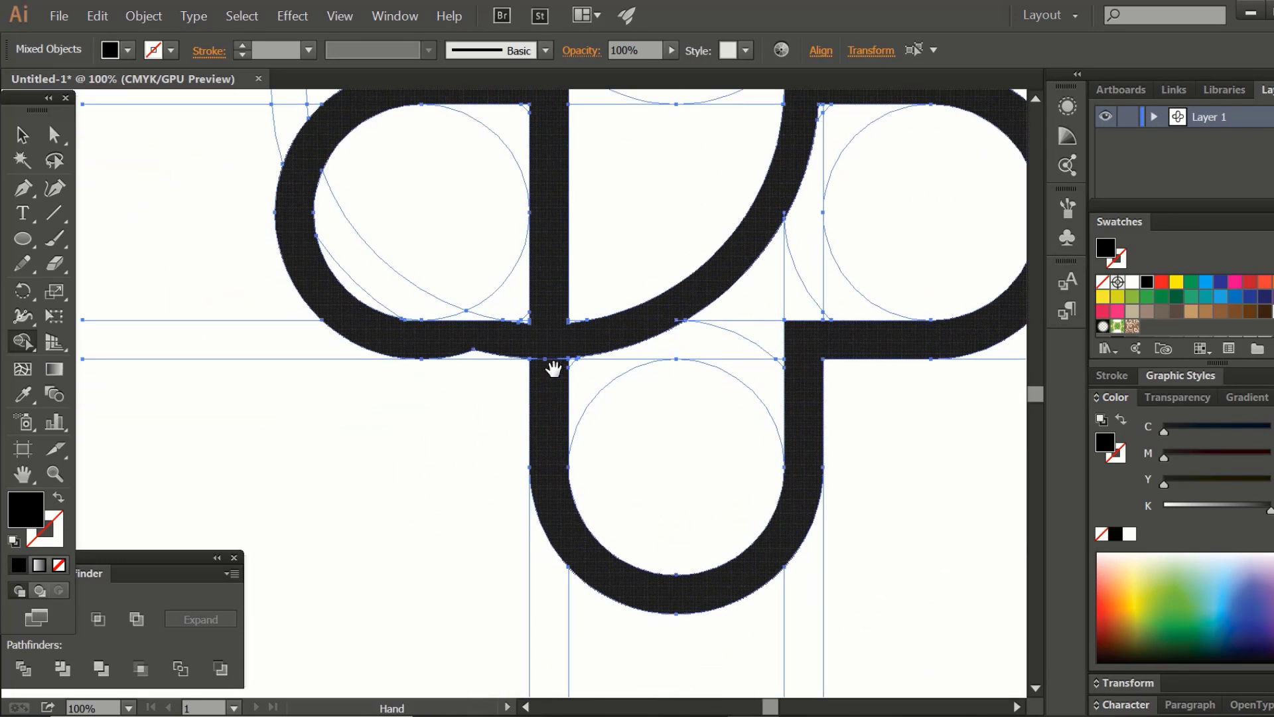
pyautogui.scroll(1, 556, 368)
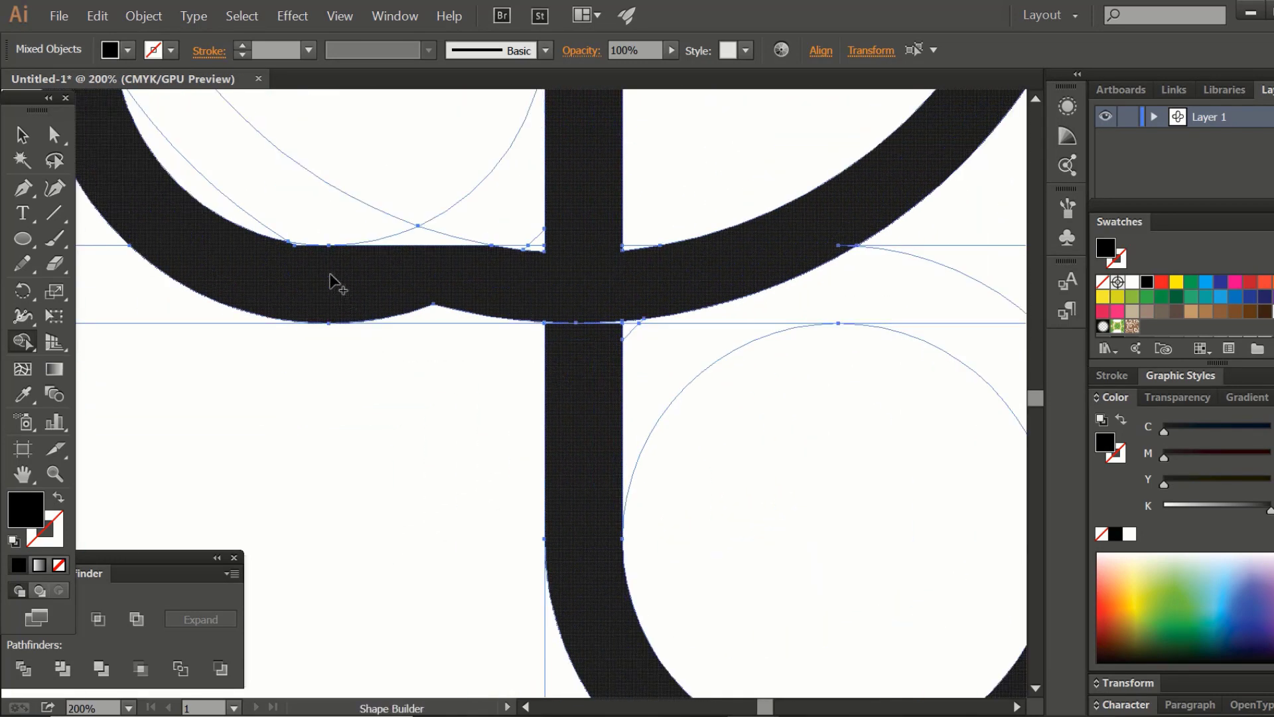
pyautogui.click(441, 321)
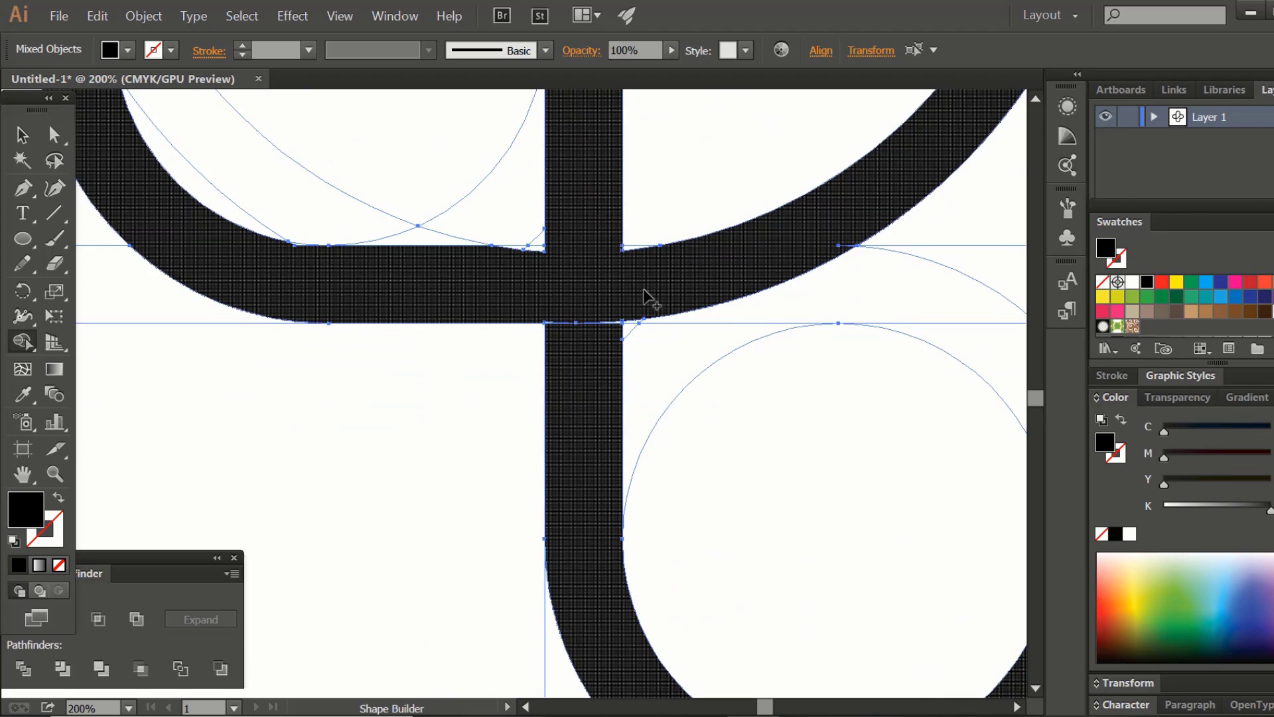
pyautogui.moveTo(643, 299); pyautogui.dragTo(598, 312)
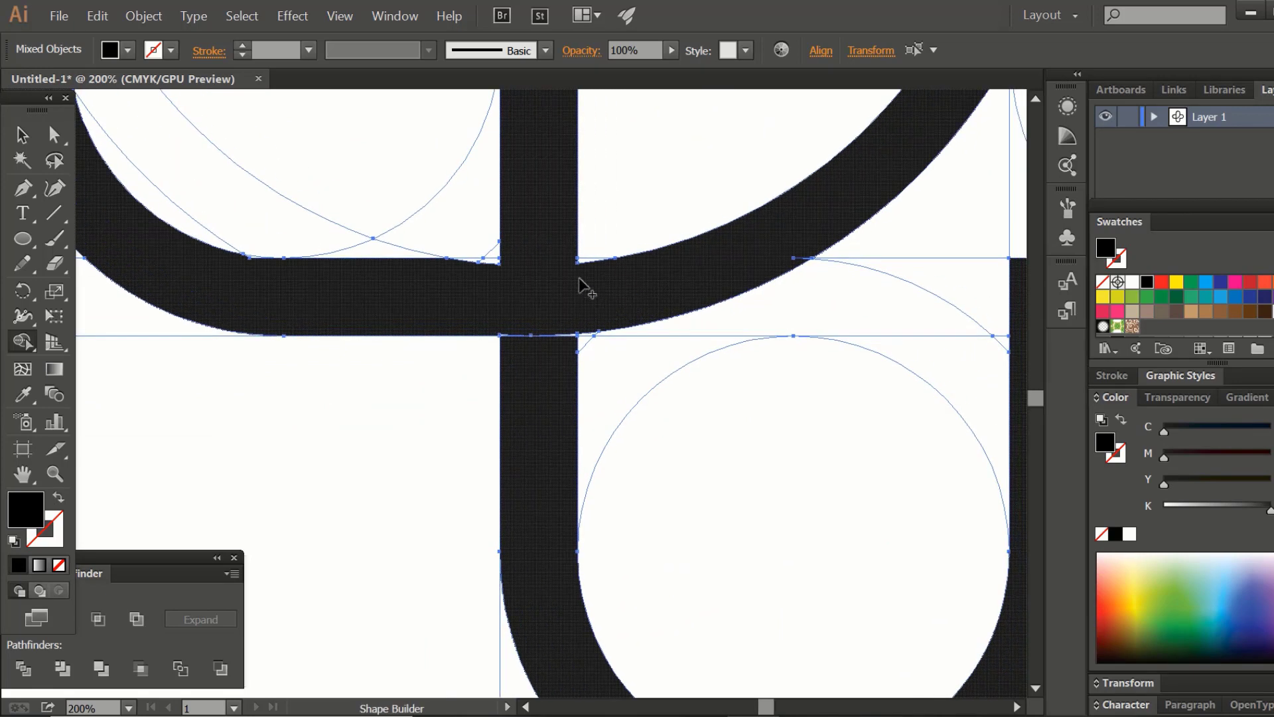
pyautogui.click(494, 262)
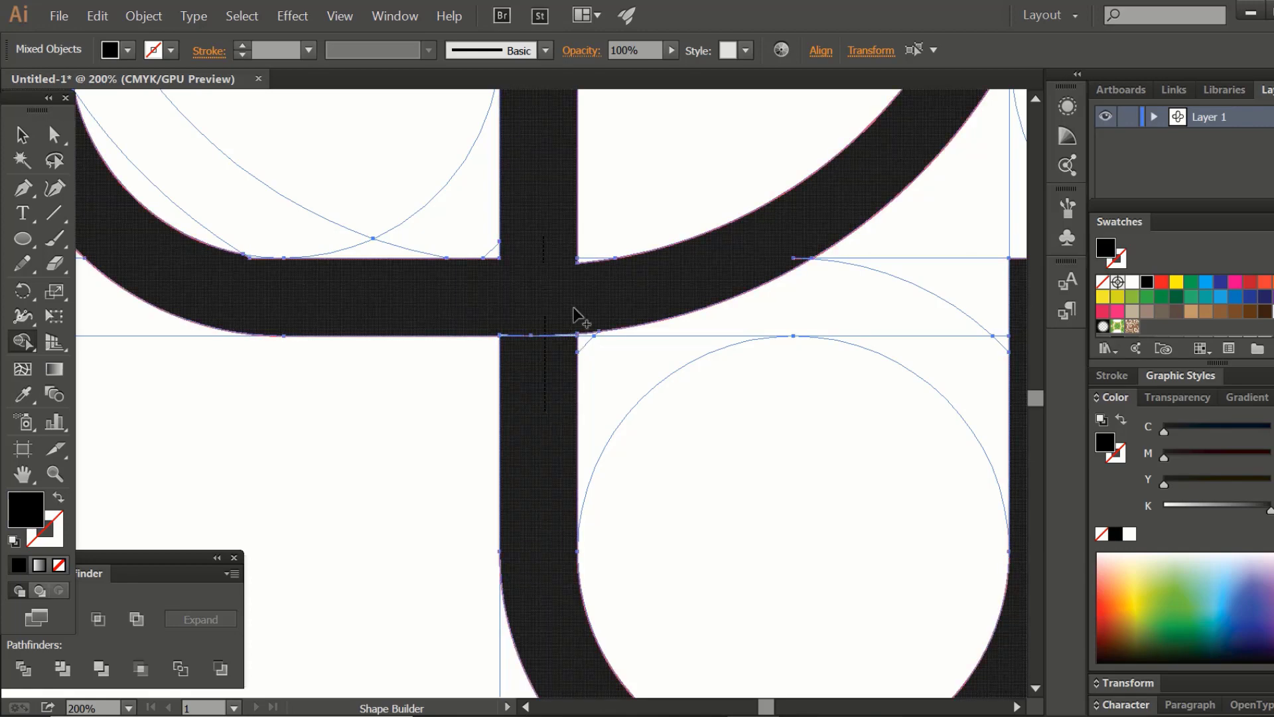
# - Examine the bottom lobe, right lobe, central arc and top lobe of the black outline for unmerged gaps
pyautogui.moveTo(785, 259); pyautogui.dragTo(606, 301)
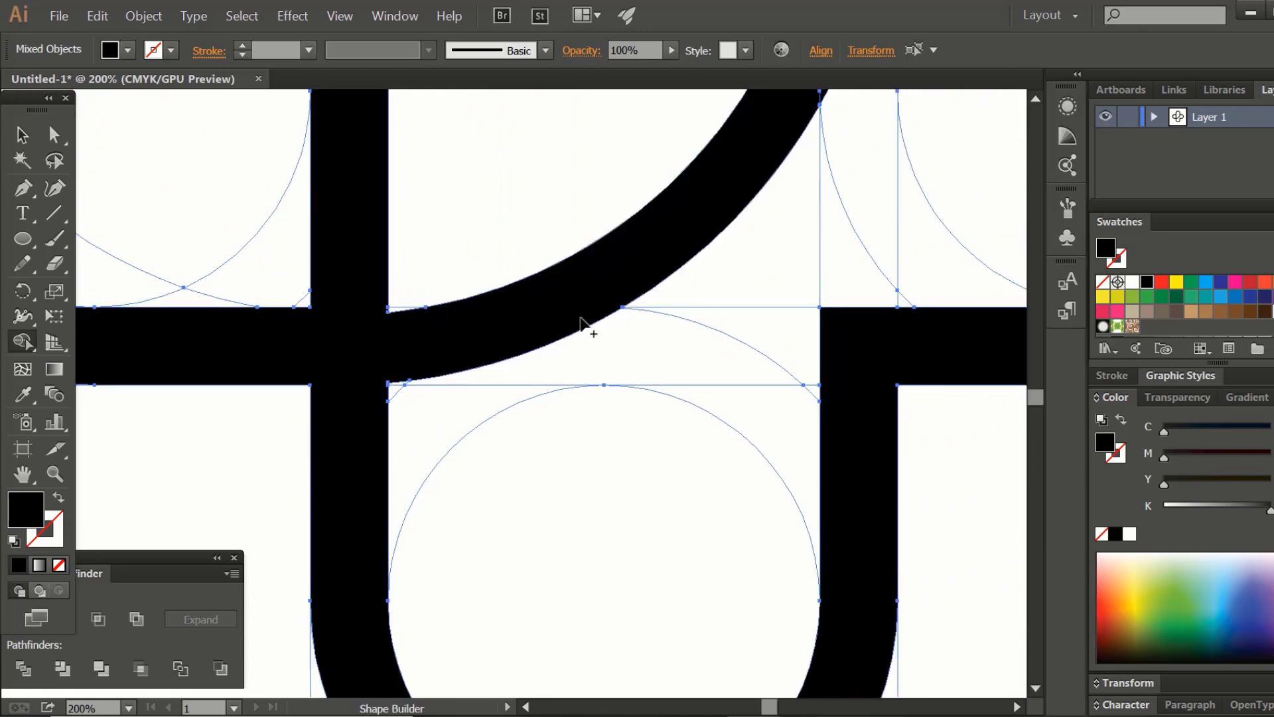
pyautogui.moveTo(371, 310); pyautogui.dragTo(395, 144)
pyautogui.moveTo(632, 520); pyautogui.dragTo(396, 666)
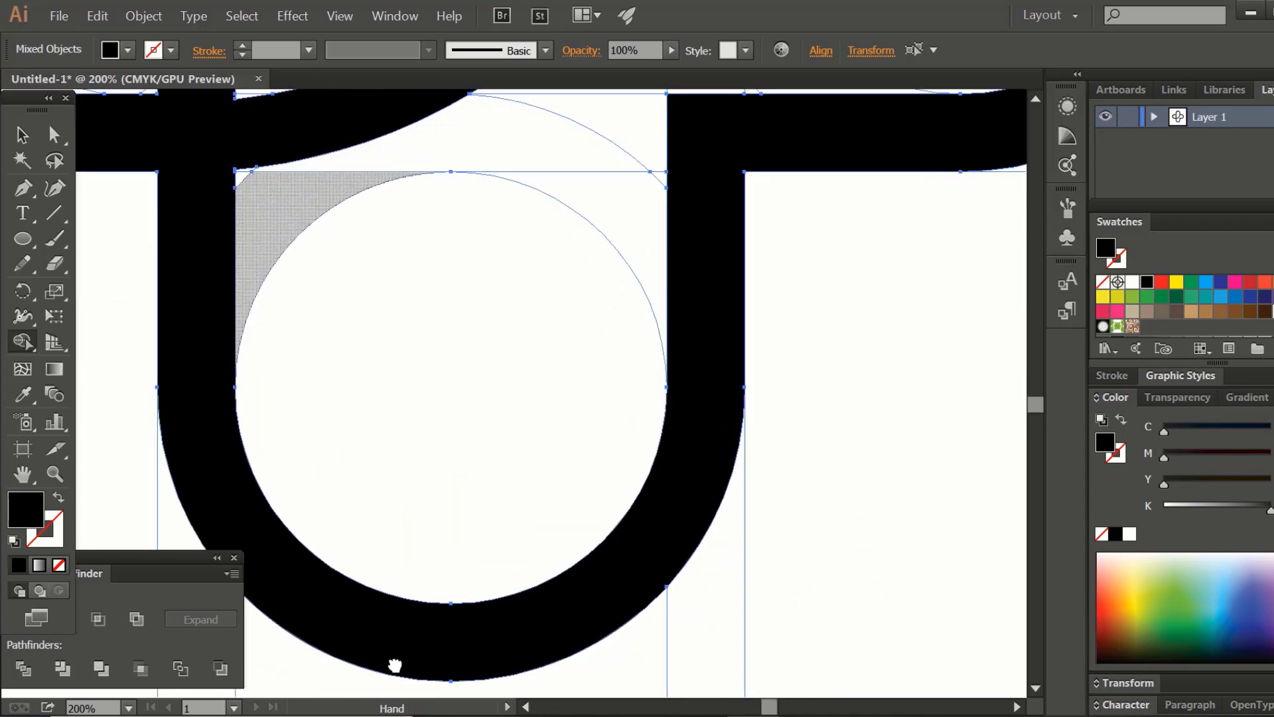
pyautogui.moveTo(674, 310); pyautogui.dragTo(421, 611)
pyautogui.moveTo(609, 486); pyautogui.dragTo(671, 651)
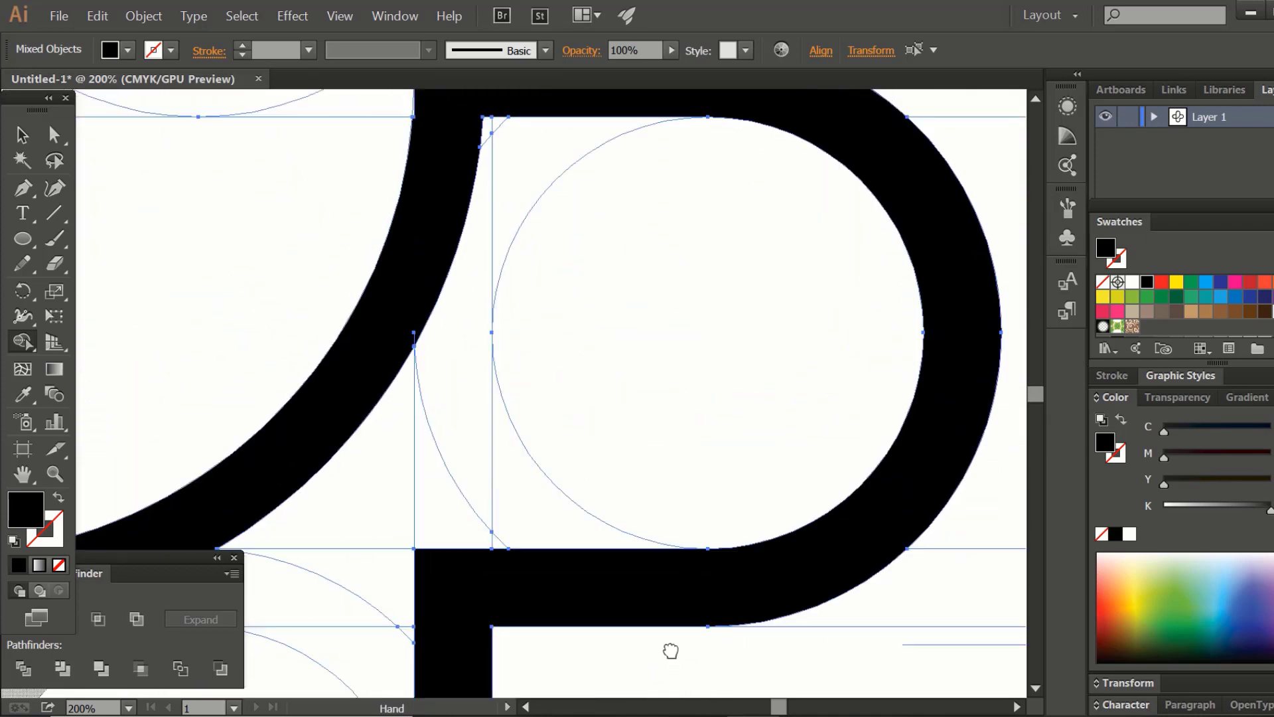
pyautogui.moveTo(479, 264); pyautogui.dragTo(808, 205)
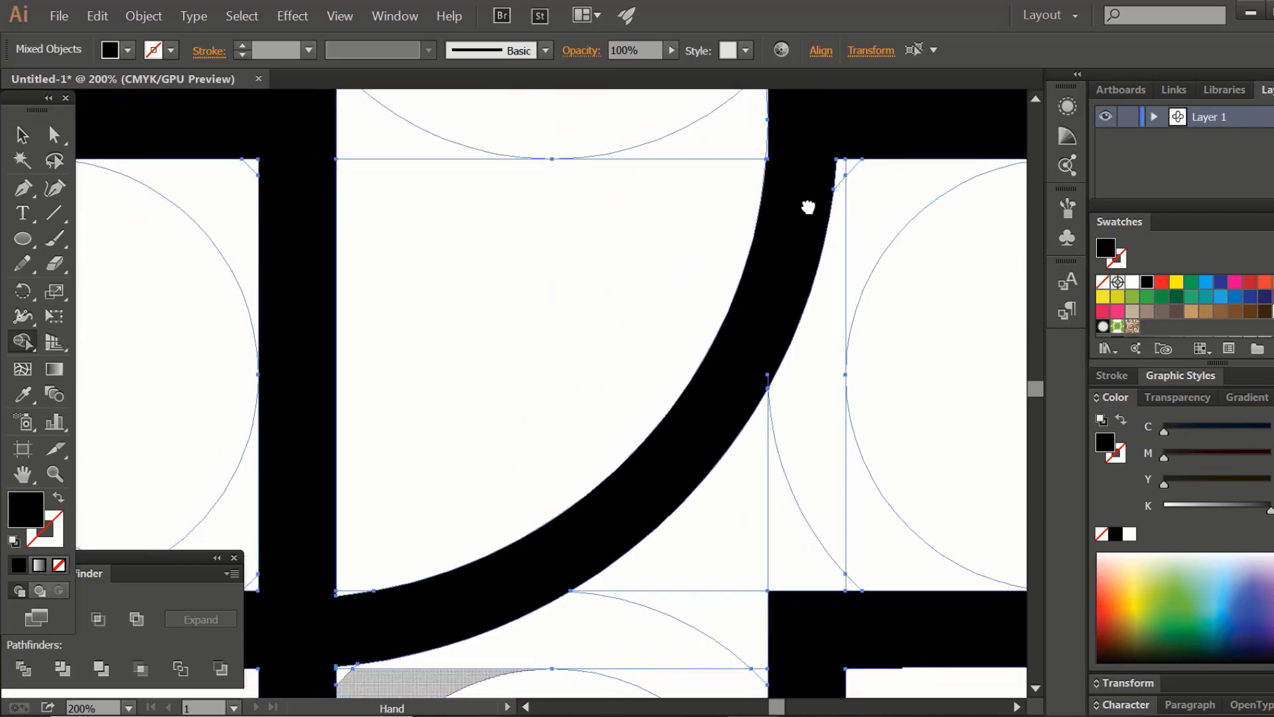
pyautogui.moveTo(796, 302); pyautogui.dragTo(770, 385)
pyautogui.moveTo(816, 232); pyautogui.dragTo(740, 460)
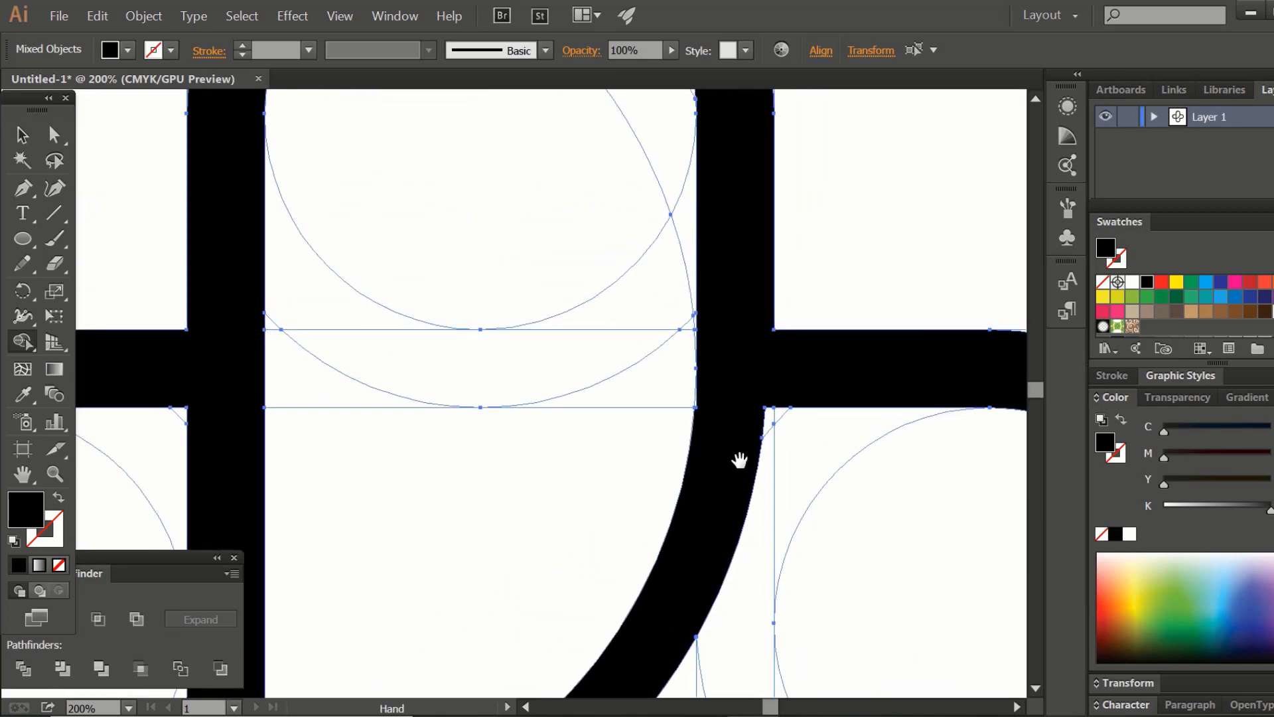
pyautogui.moveTo(742, 357); pyautogui.dragTo(724, 419)
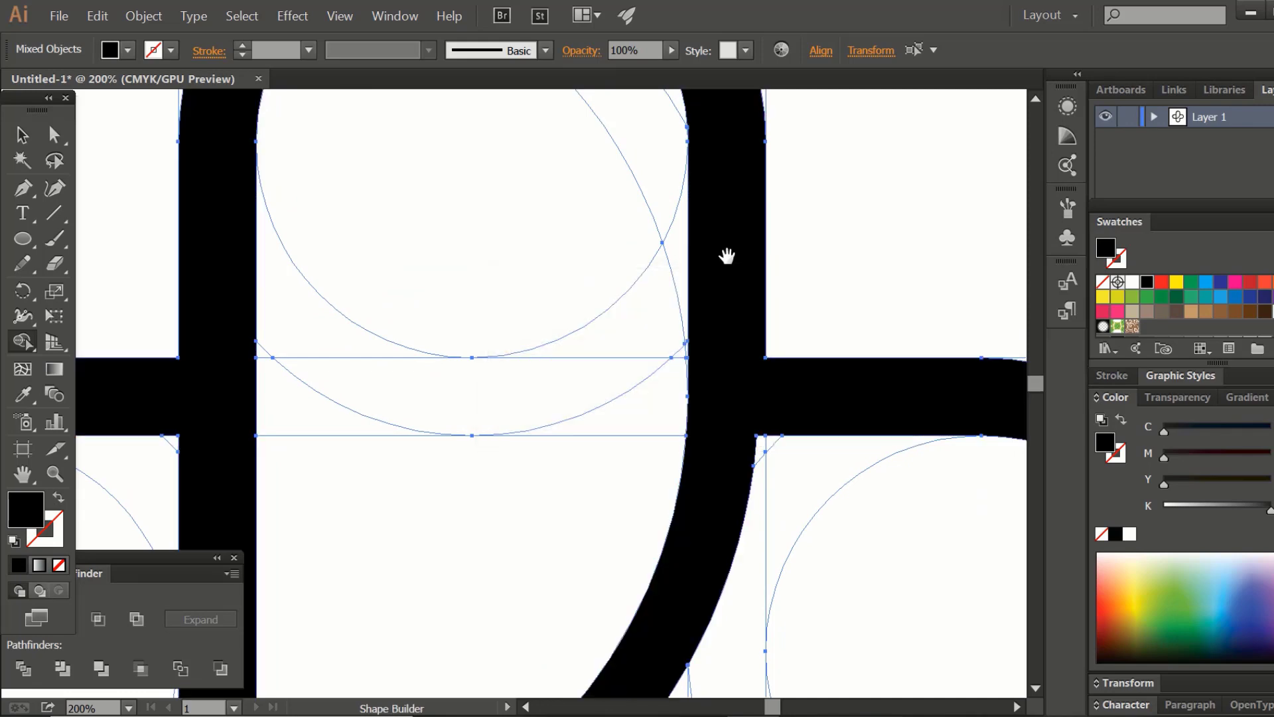
pyautogui.moveTo(725, 257)
pyautogui.mouseDown()
pyautogui.moveTo(720, 416)
pyautogui.moveTo(724, 334)
pyautogui.moveTo(793, 267)
pyautogui.mouseUp()
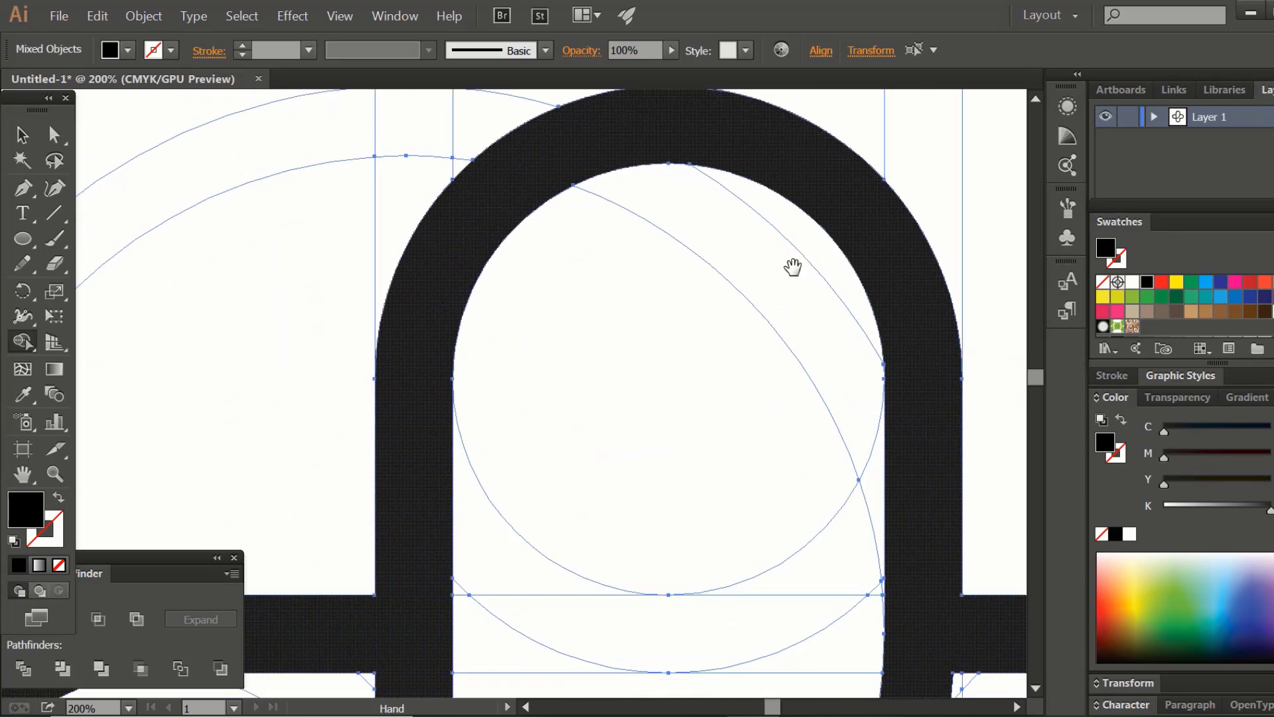
# - Examine the left lobe and its junctions for unmerged gaps, then check the whole black outline and leave Shape Builder
pyautogui.moveTo(433, 406); pyautogui.dragTo(546, 82)
pyautogui.moveTo(487, 392); pyautogui.dragTo(588, 210)
pyautogui.moveTo(548, 287); pyautogui.dragTo(663, 126)
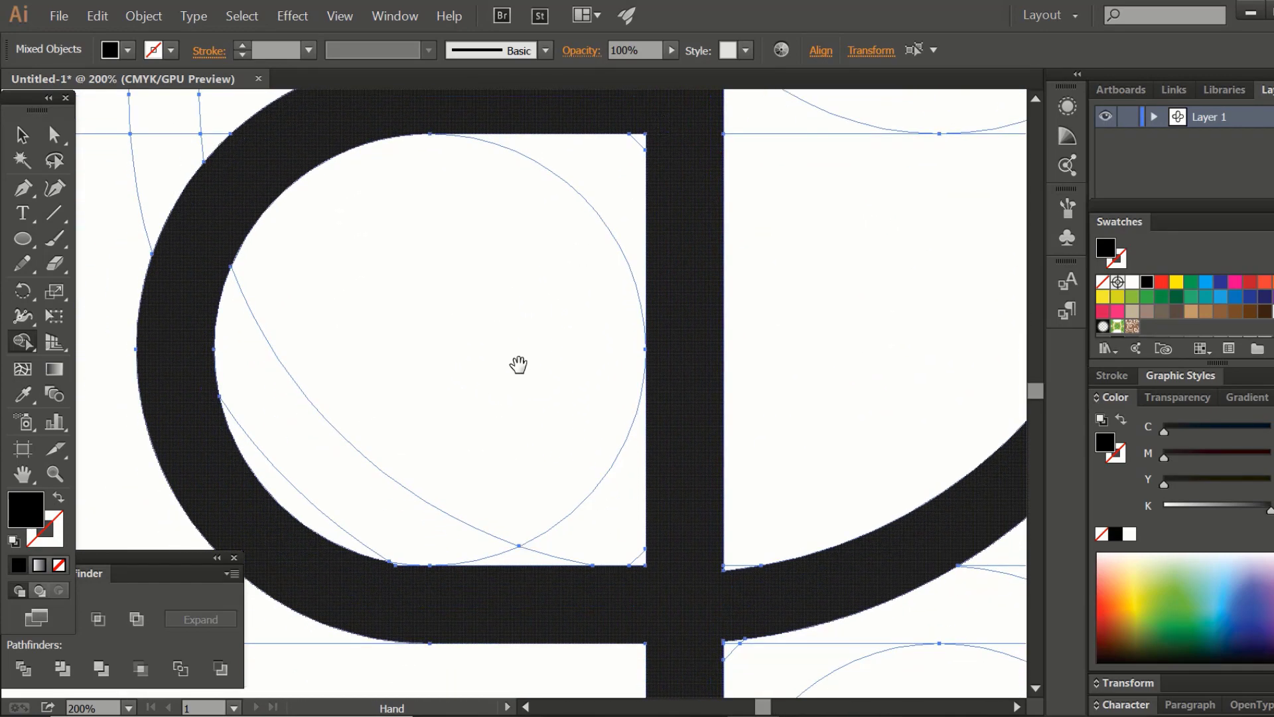
pyautogui.moveTo(475, 602); pyautogui.dragTo(501, 535)
pyautogui.hotkey('ctrl', '=')
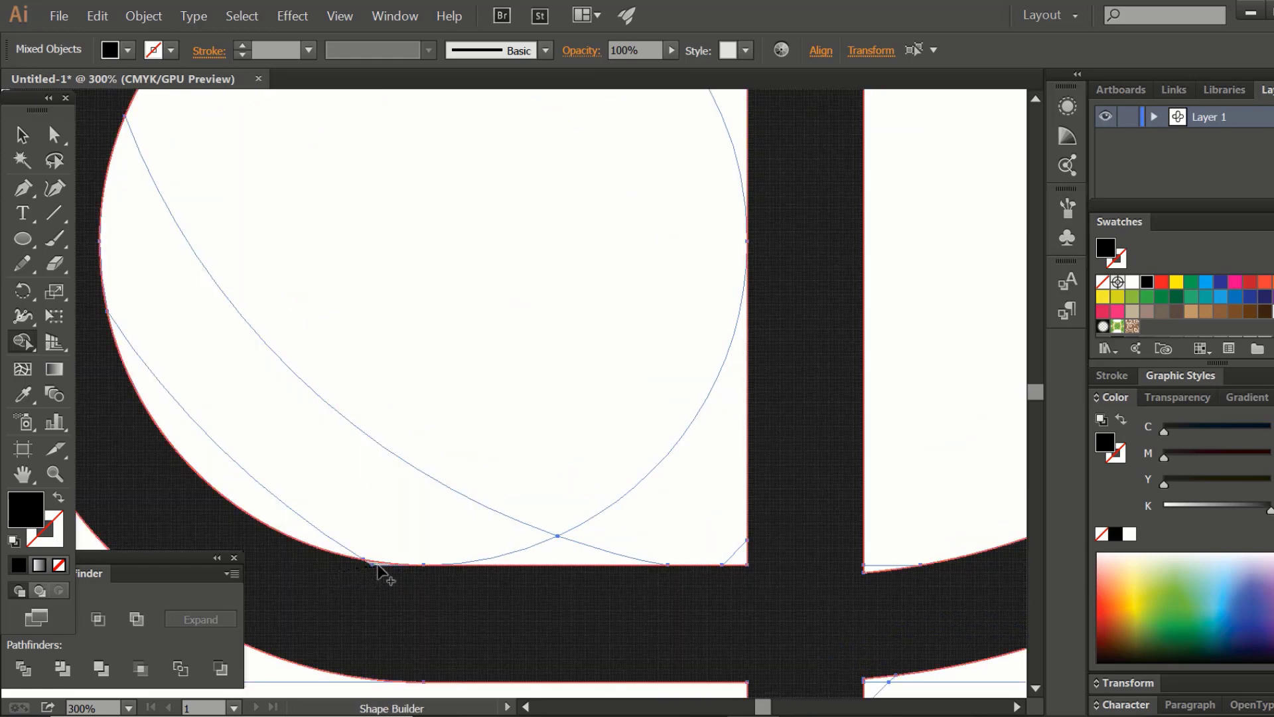
pyautogui.click(388, 583)
pyautogui.hotkey('ctrl', '-')
pyautogui.hotkey('ctrl', '-')
pyautogui.hotkey('ctrl', '-')
pyautogui.hotkey('ctrl', '-')
pyautogui.hotkey('ctrl', '-')
pyautogui.hotkey('ctrl', '-')
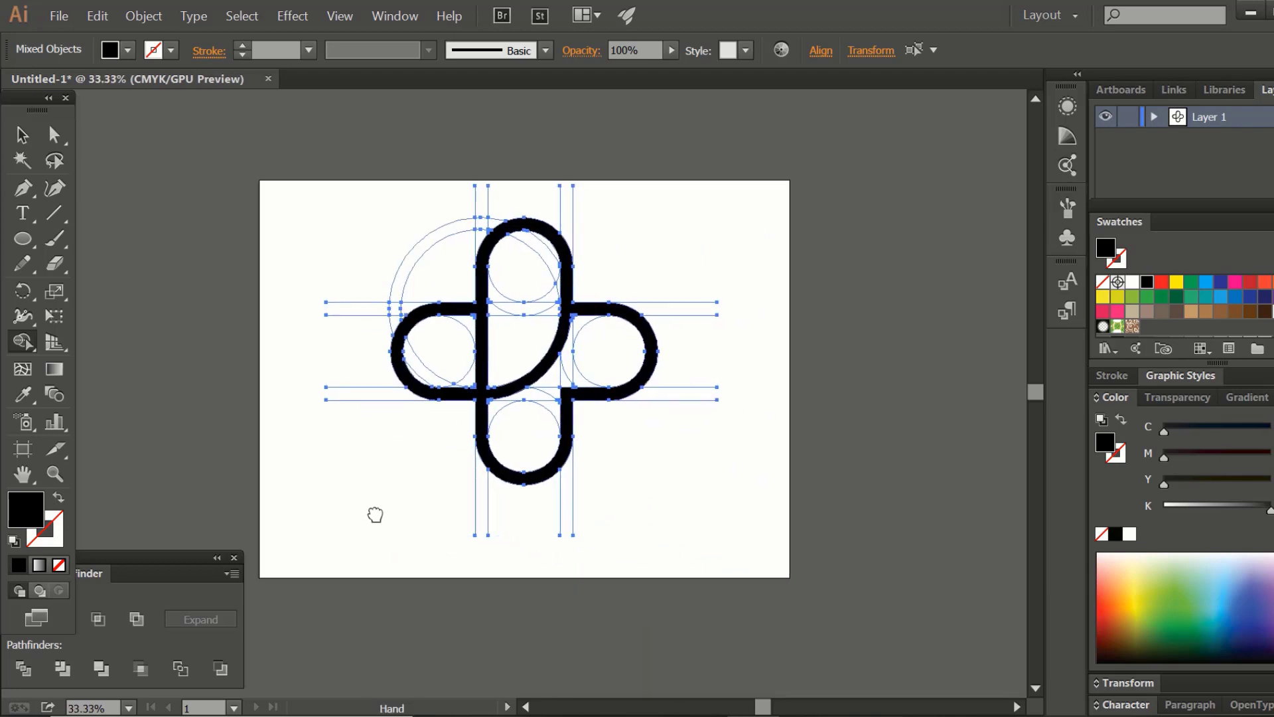
pyautogui.hotkey('ctrl', '+')
pyautogui.click(22, 134)
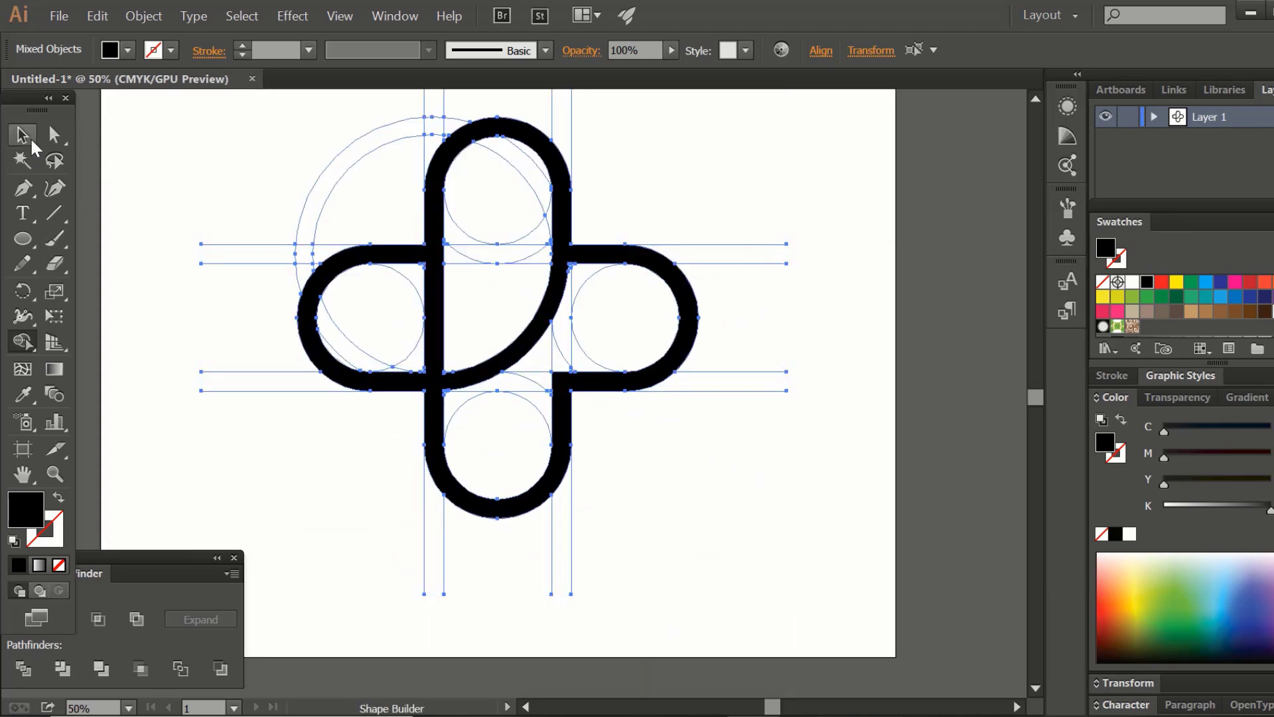
pyautogui.click(254, 260)
pyautogui.click(419, 258)
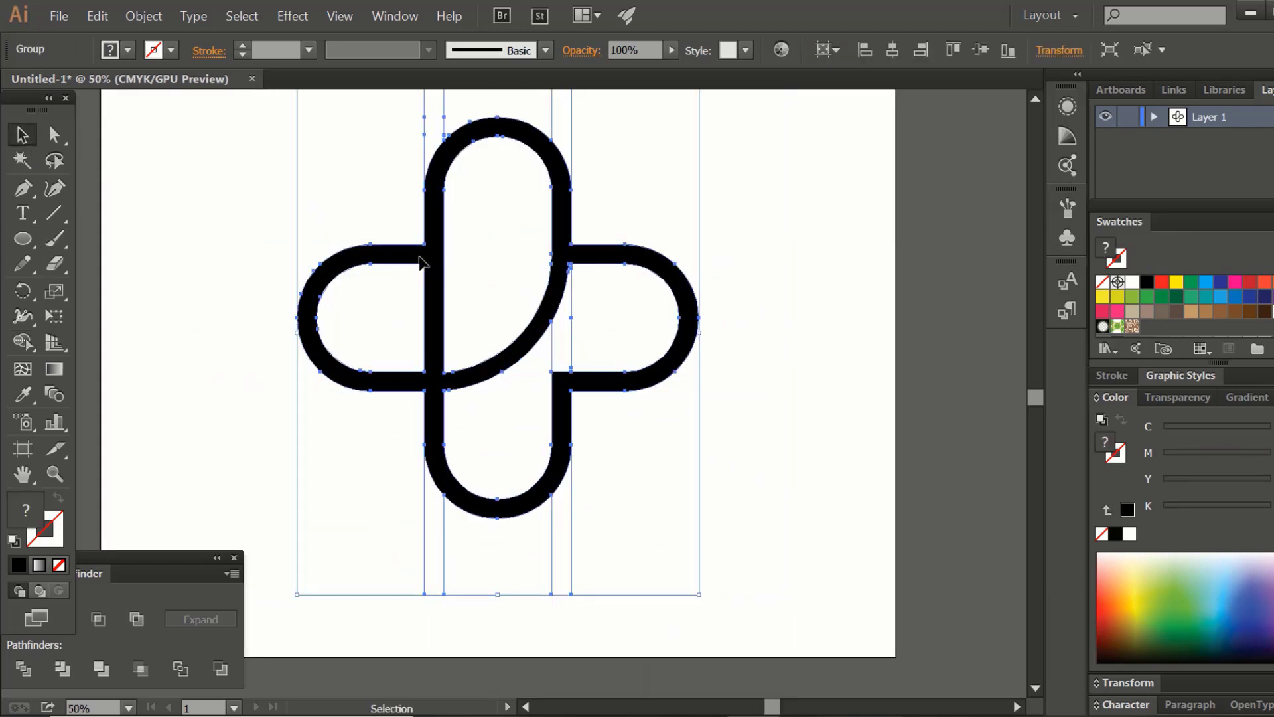
pyautogui.moveTo(177, 150); pyautogui.dragTo(848, 512)
pyautogui.rightClick(453, 217)
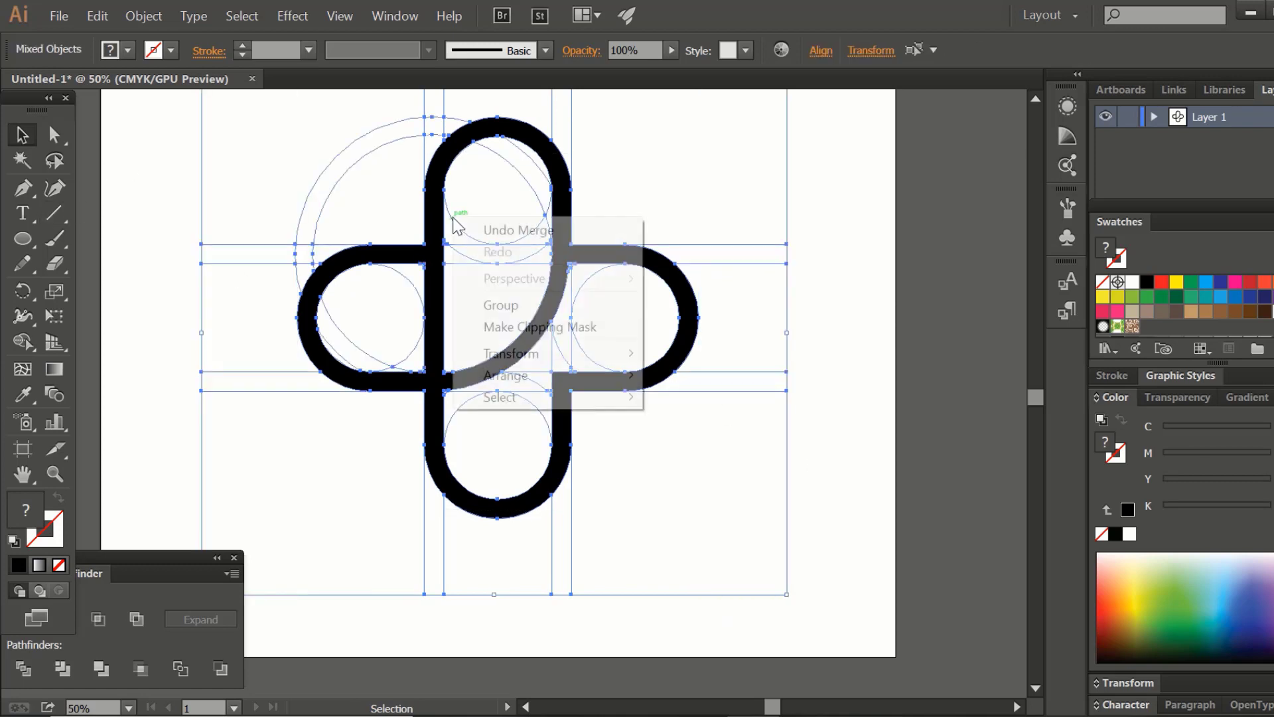
pyautogui.click(254, 170)
pyautogui.moveTo(348, 210); pyautogui.dragTo(702, 478)
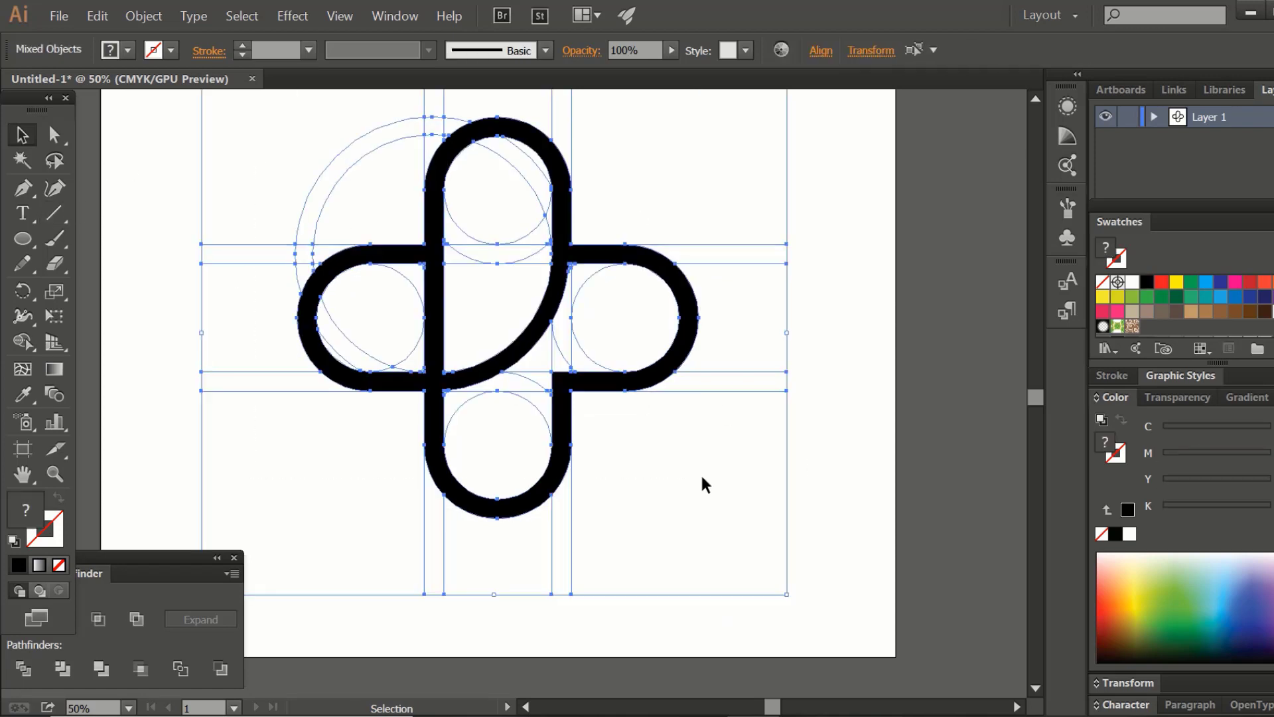
pyautogui.click(725, 519)
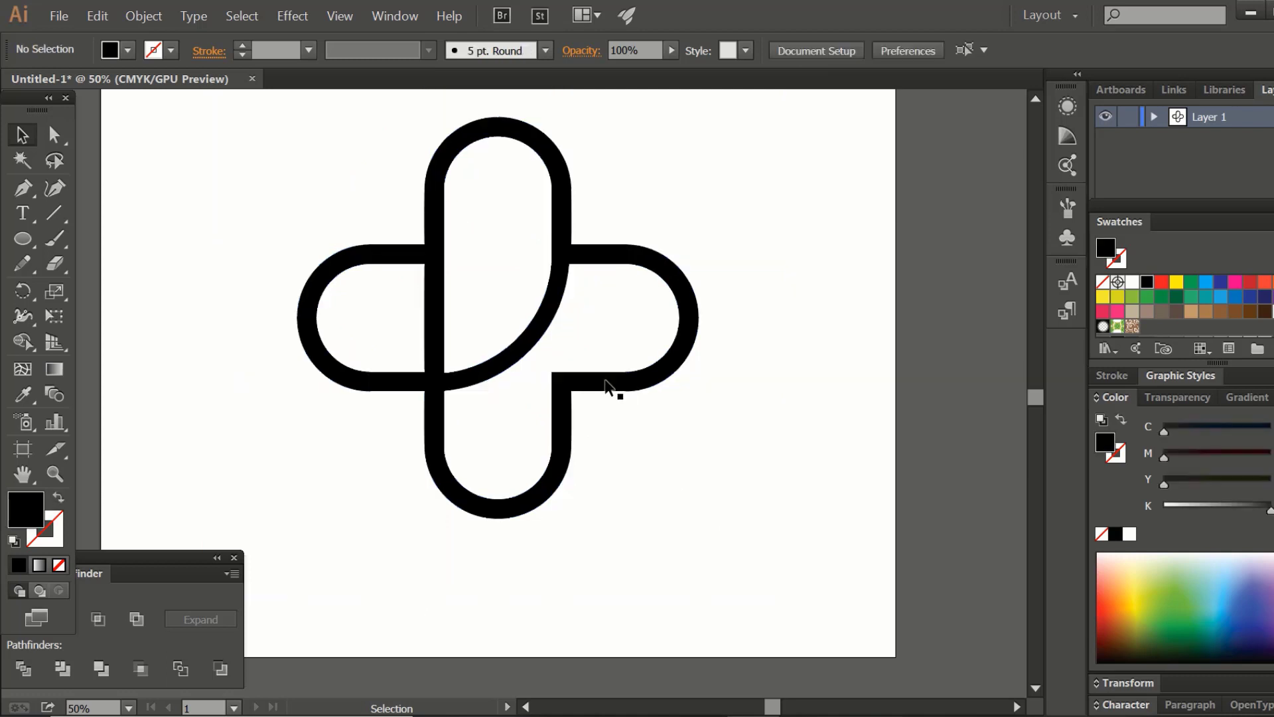
# - Ungroup the black logo outline from the leftover construction shapes
pyautogui.click(602, 380)
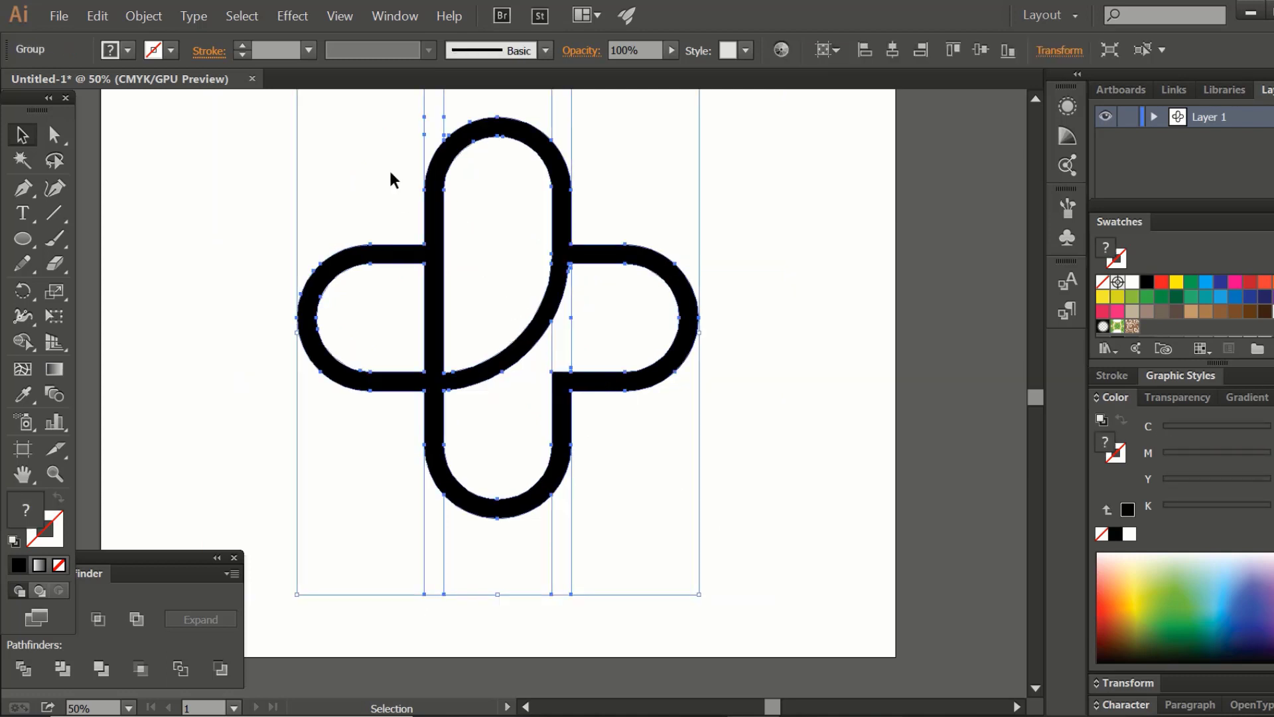
pyautogui.rightClick(424, 131)
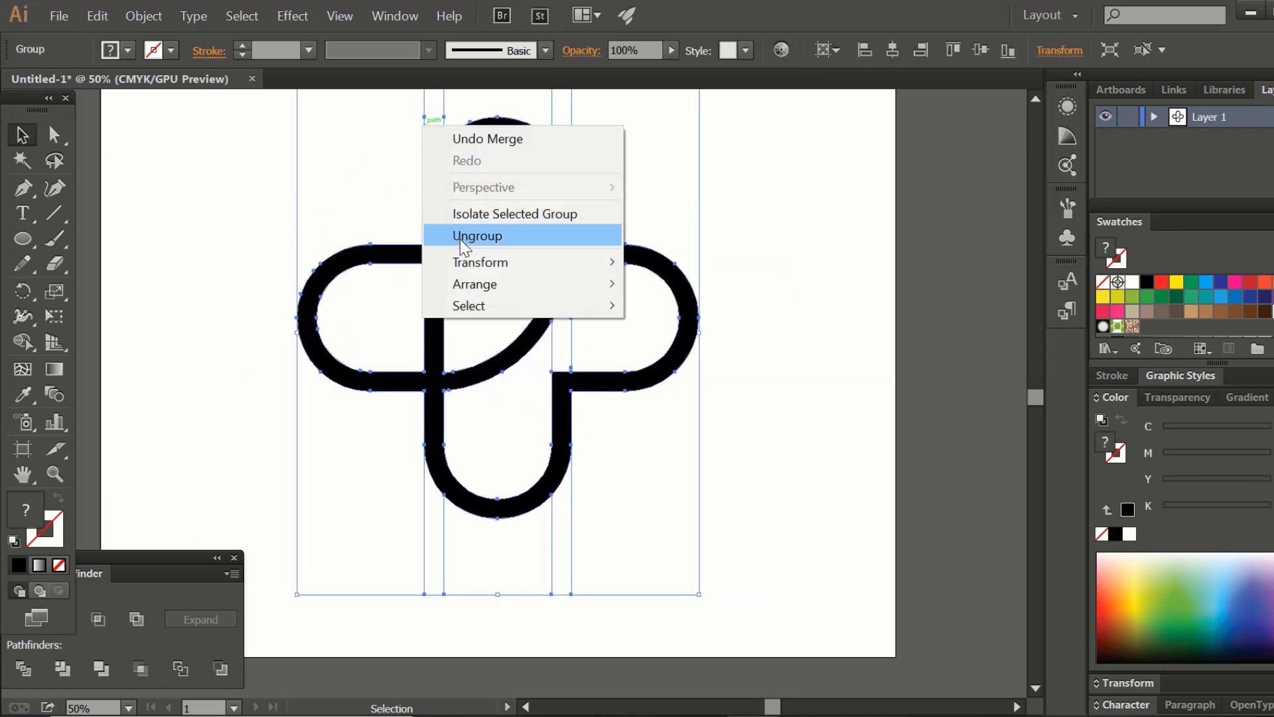
pyautogui.click(464, 238)
pyautogui.click(225, 228)
# - Hide the black outline and delete all the leftover construction lines and circles on the artboard
pyautogui.click(350, 268)
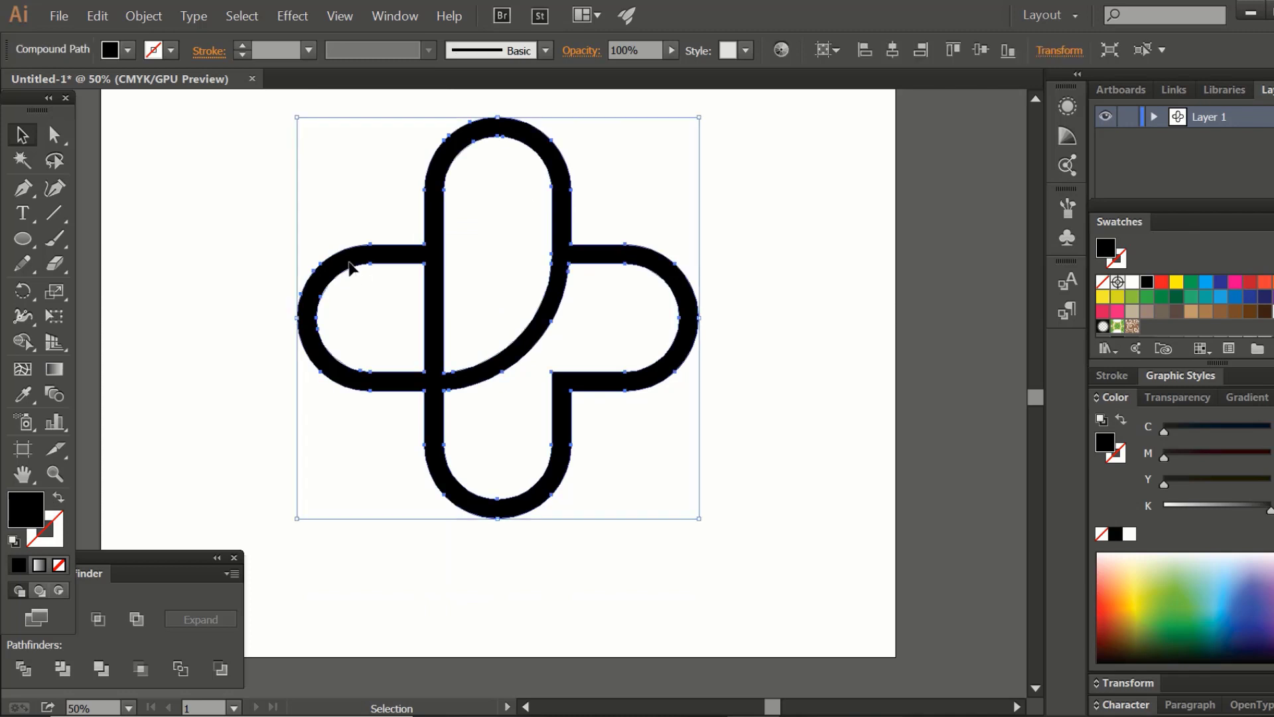
pyautogui.click(122, 20)
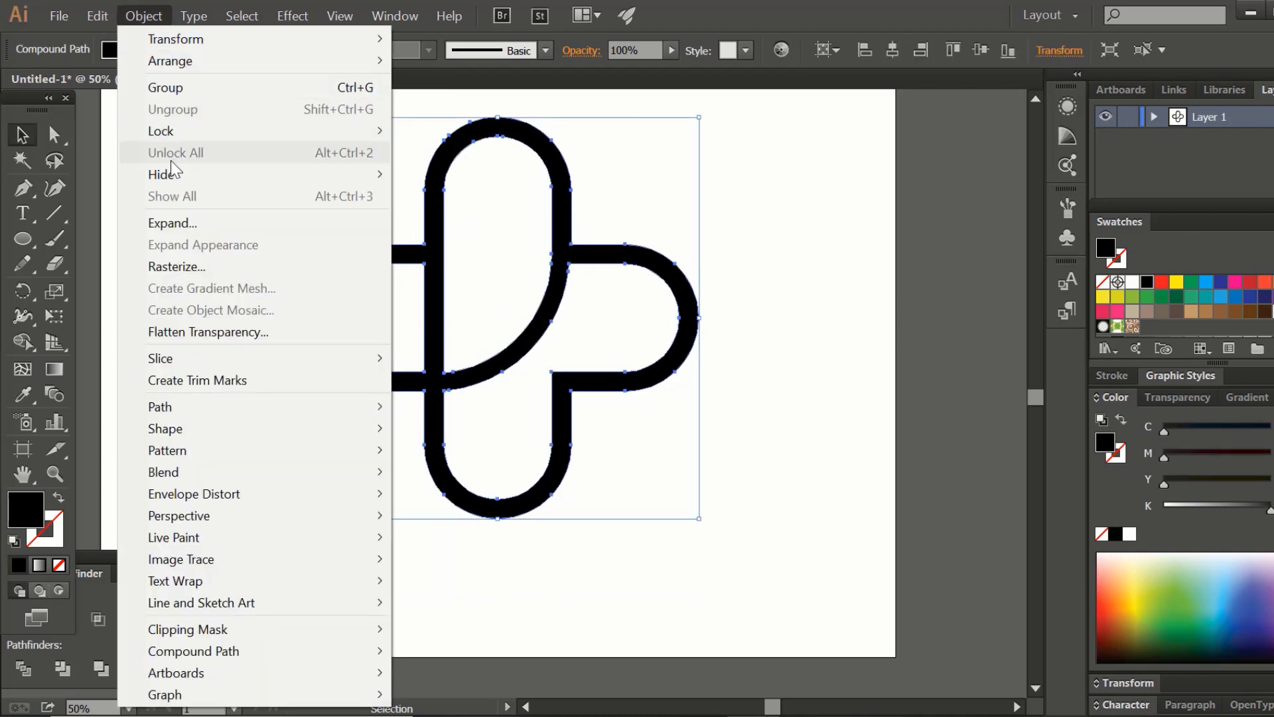
pyautogui.moveTo(181, 175)
pyautogui.click(422, 174)
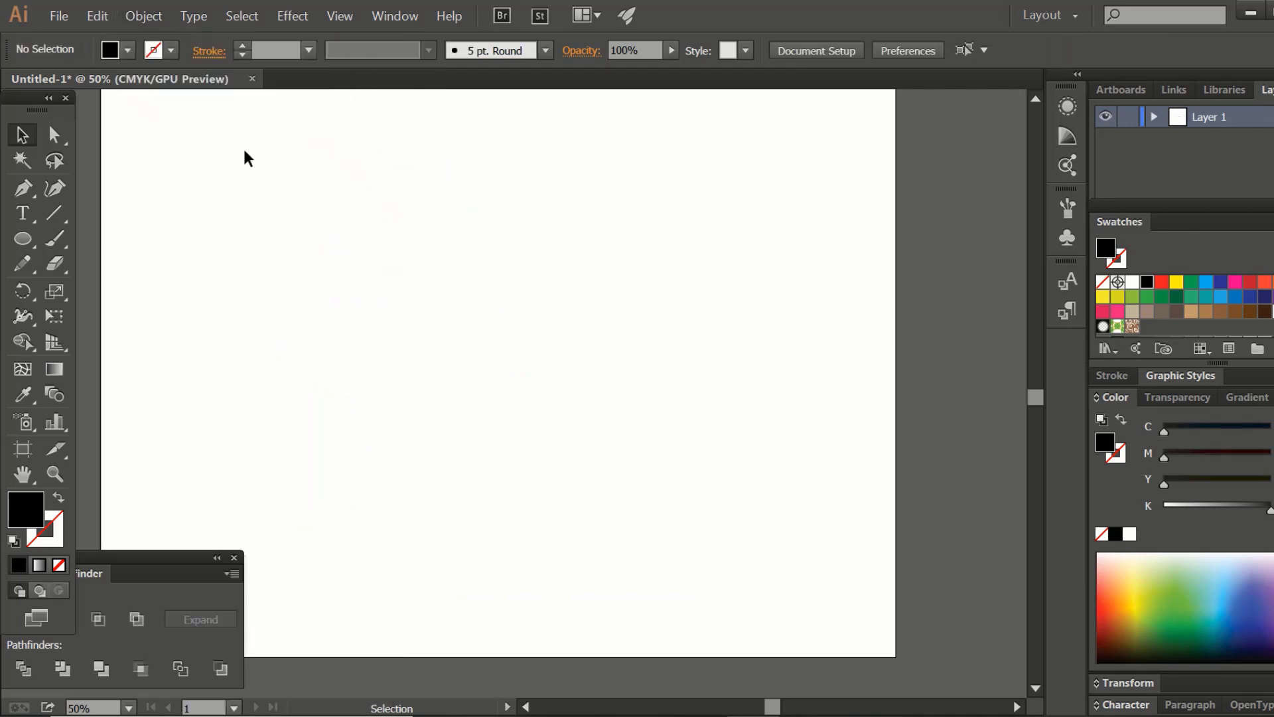
pyautogui.moveTo(199, 93); pyautogui.dragTo(757, 529)
pyautogui.click(757, 529)
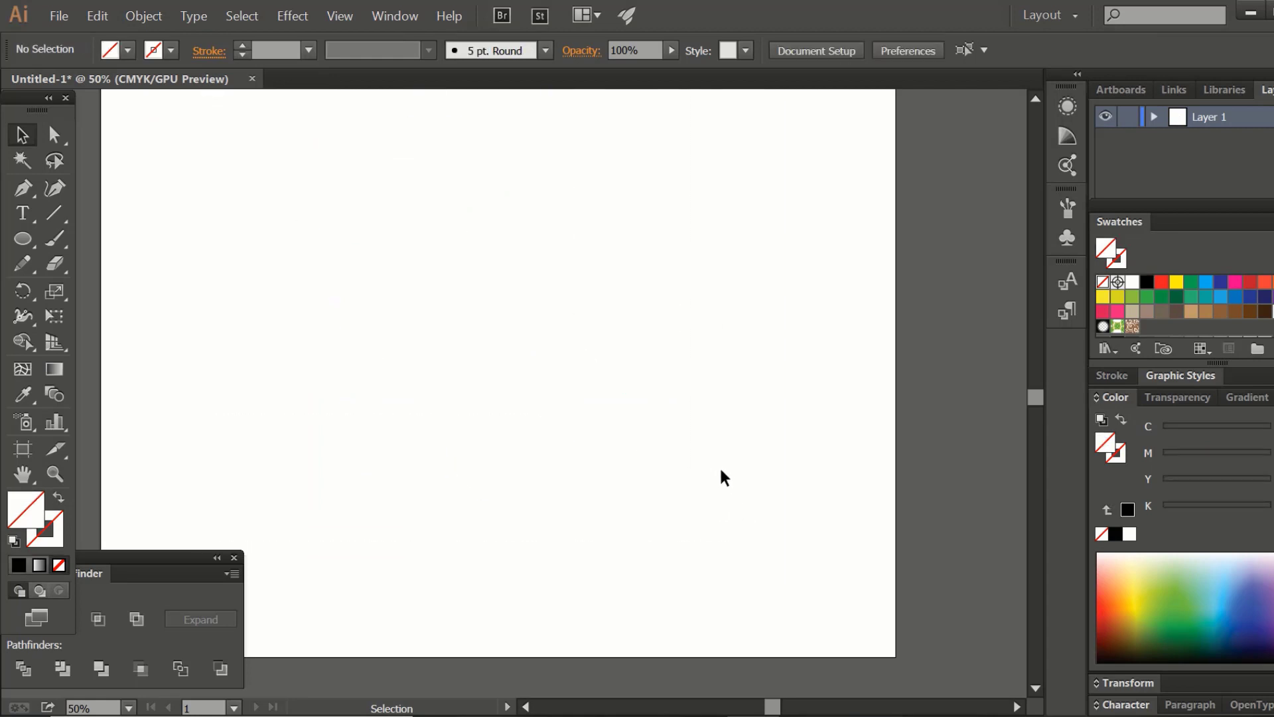
pyautogui.moveTo(722, 476); pyautogui.dragTo(762, 489)
pyautogui.hotkey('ctrl', '=')
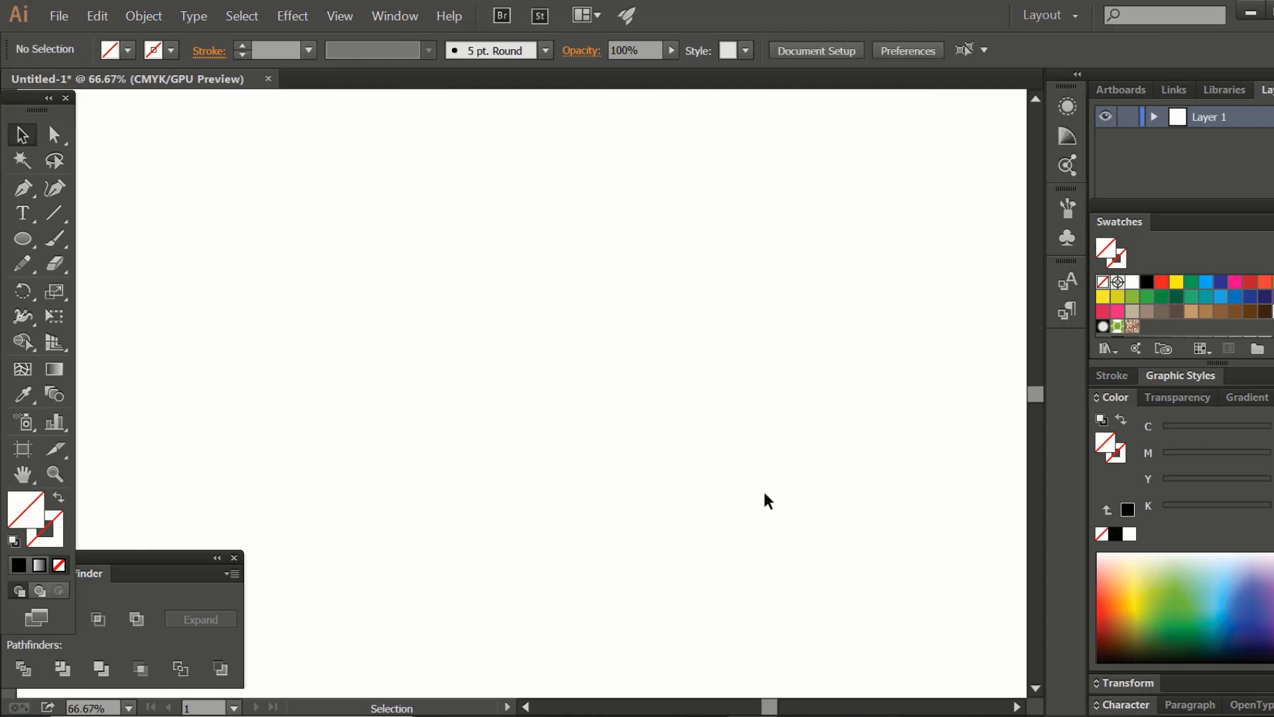
# - Show the hidden outline again, scale it down proportionally and place it near the middle of the artboard
pyautogui.click(148, 19)
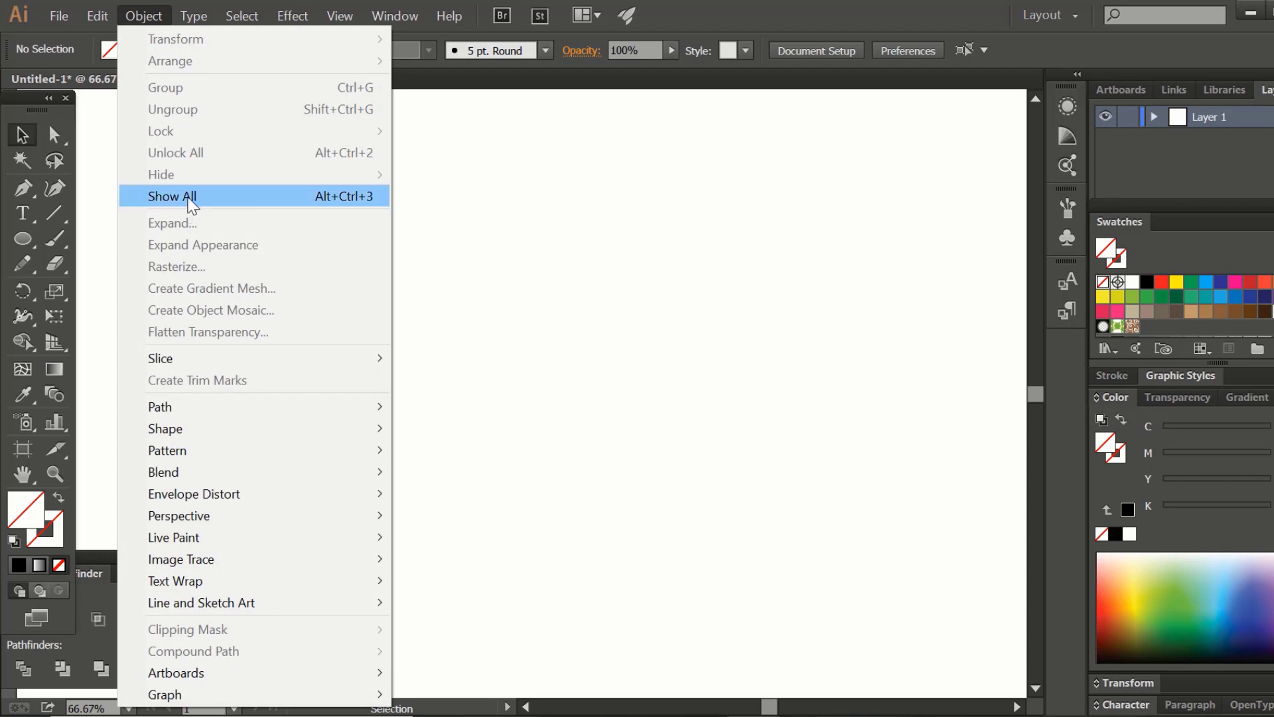
pyautogui.click(188, 194)
pyautogui.moveTo(815, 331); pyautogui.dragTo(694, 339)
pyautogui.moveTo(625, 383); pyautogui.dragTo(637, 424)
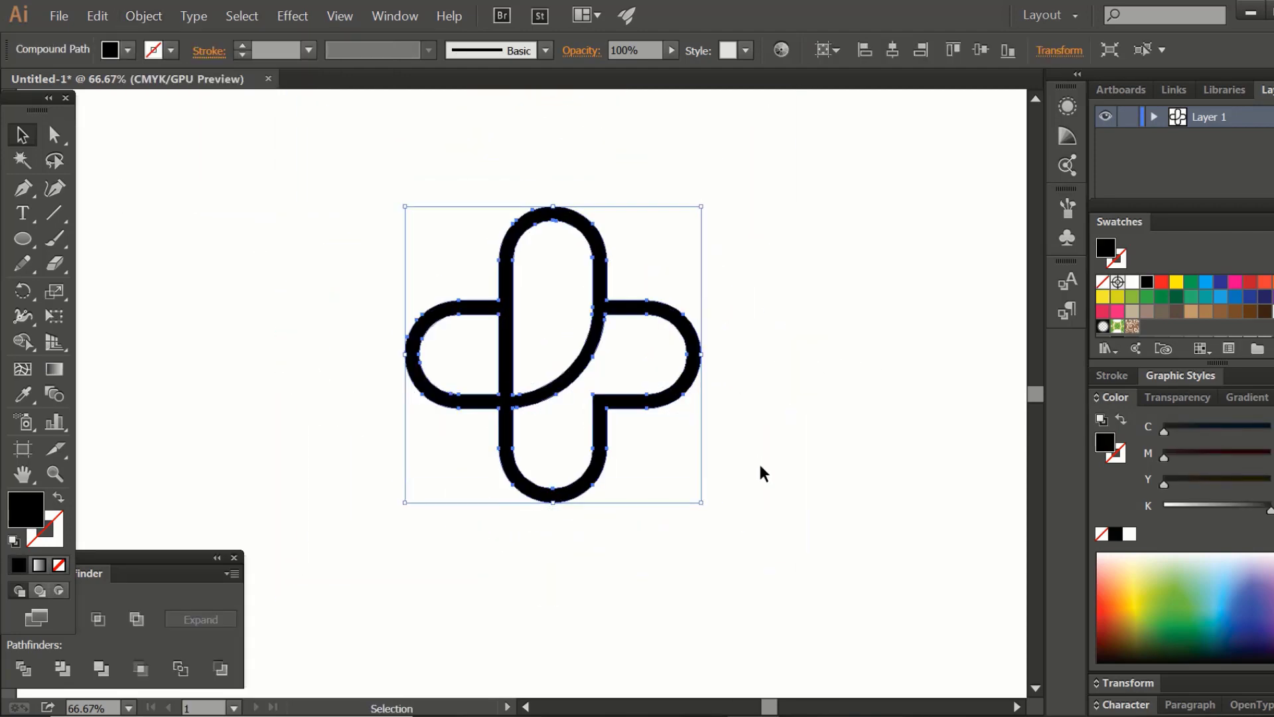
pyautogui.click(762, 454)
pyautogui.hotkey('ctrl', '-')
pyautogui.hotkey('ctrl', '-')
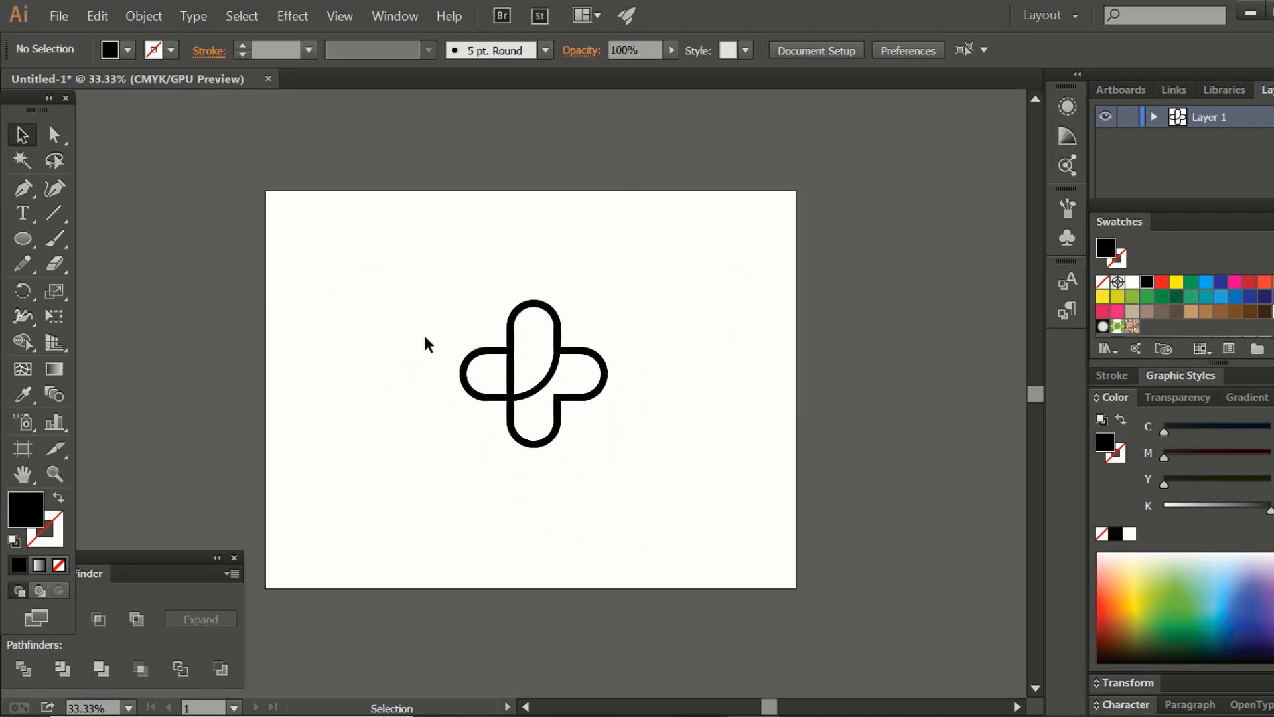
# - Enlarge the outline proportionally and centre it horizontally and vertically on the artboard
pyautogui.moveTo(398, 265); pyautogui.dragTo(609, 492)
pyautogui.moveTo(607, 447); pyautogui.dragTo(640, 482)
pyautogui.click(893, 50)
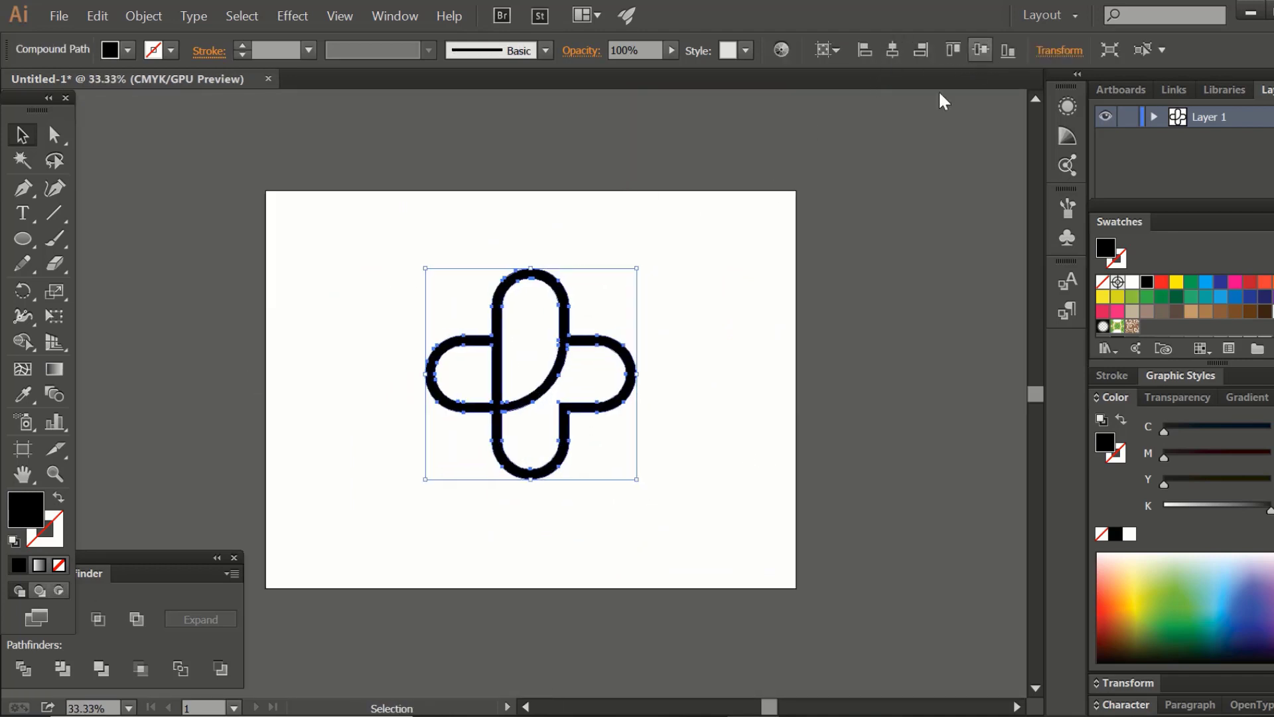
pyautogui.moveTo(636, 496); pyautogui.dragTo(656, 513)
# - Thicken the logo outline with a uniform black stroke of 30 pt
pyautogui.write('20')
pyautogui.press('Return')
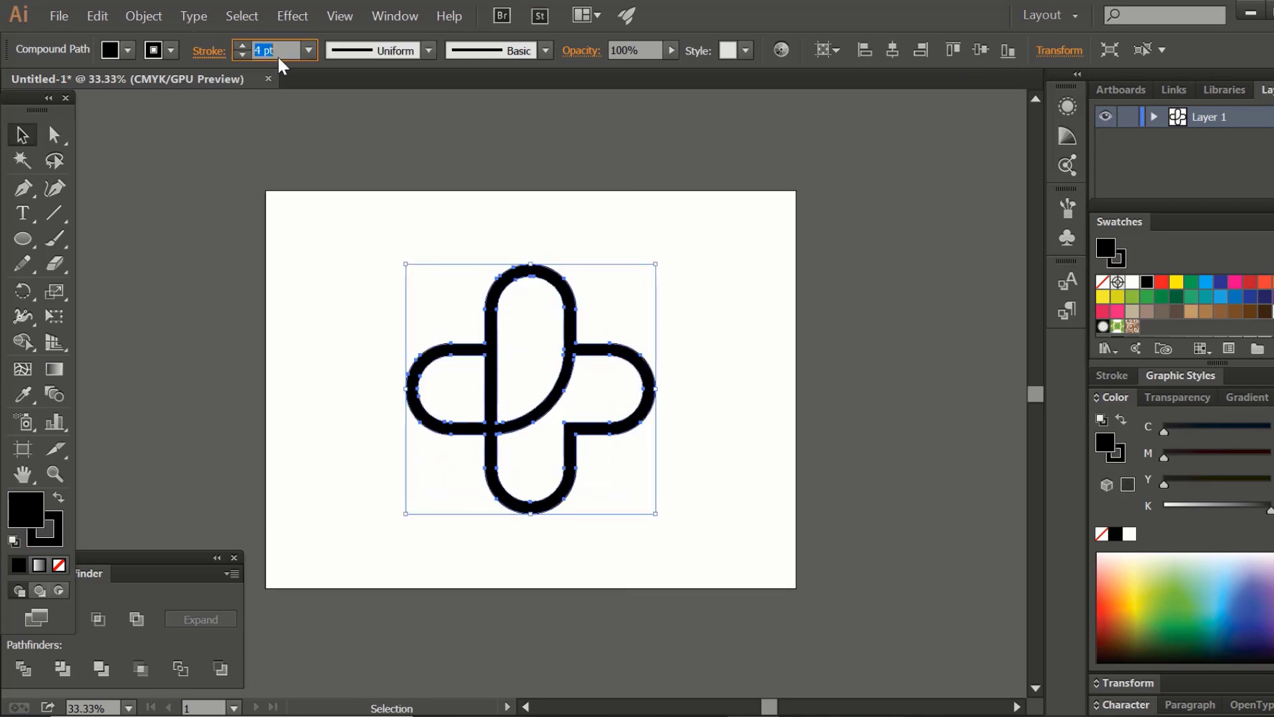
pyautogui.press('Up')
pyautogui.press('Up')
pyautogui.press('Up')
pyautogui.press('Up')
pyautogui.press('Up')
pyautogui.press('Up')
pyautogui.press('Up')
pyautogui.press('Up')
pyautogui.press('Up')
pyautogui.press('Up')
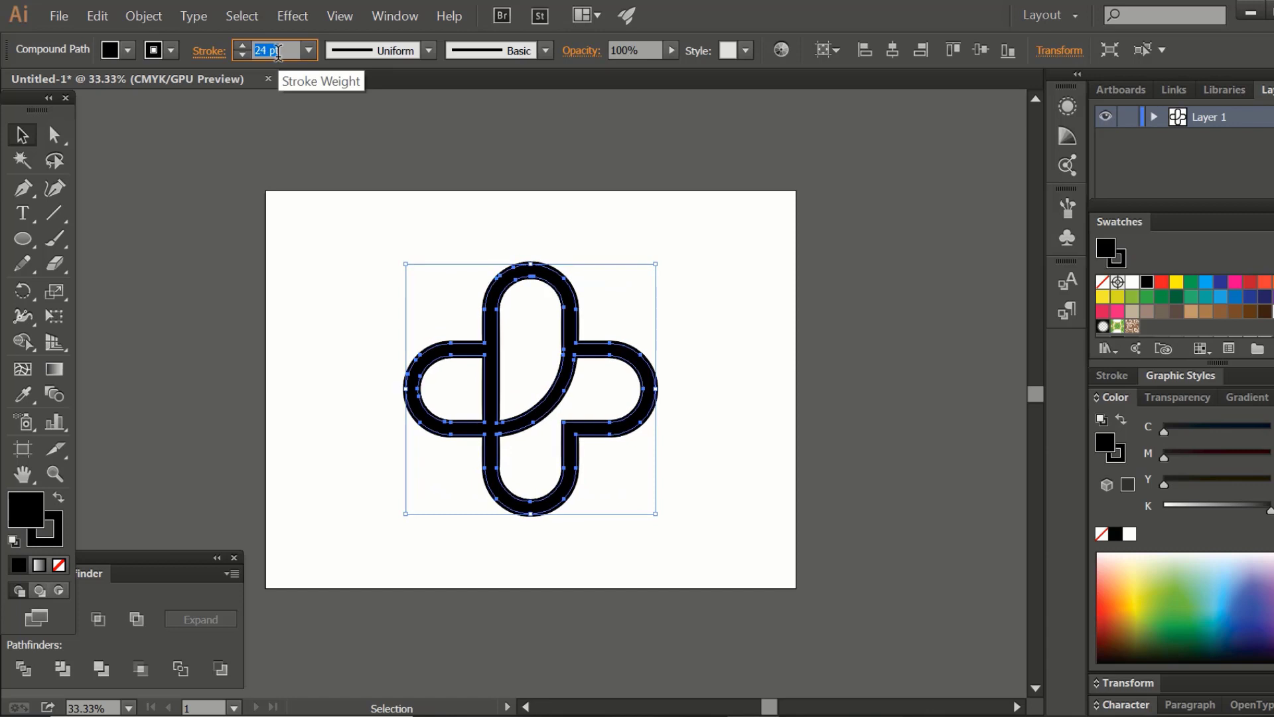
pyautogui.click(326, 219)
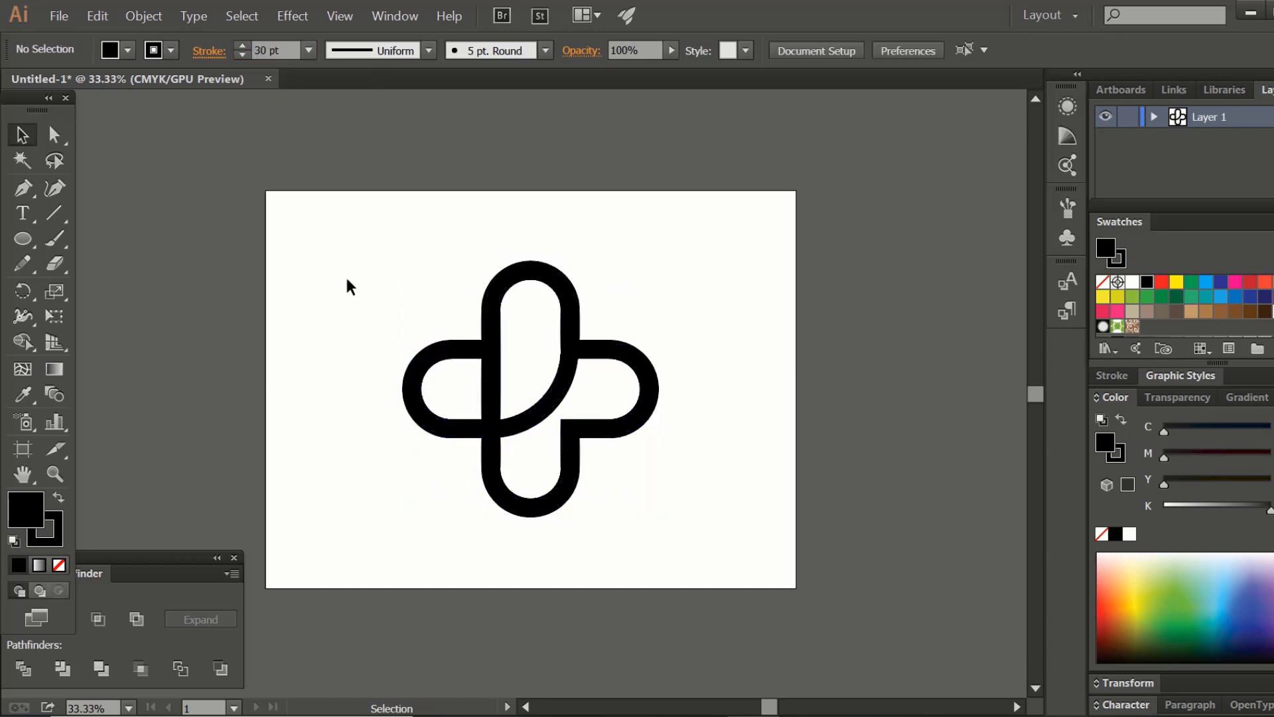
# - Expand the logo's fill and stroke into shapes and unite them into one shape with Pathfinder
pyautogui.moveTo(348, 277); pyautogui.dragTo(593, 485)
pyautogui.click(150, 20)
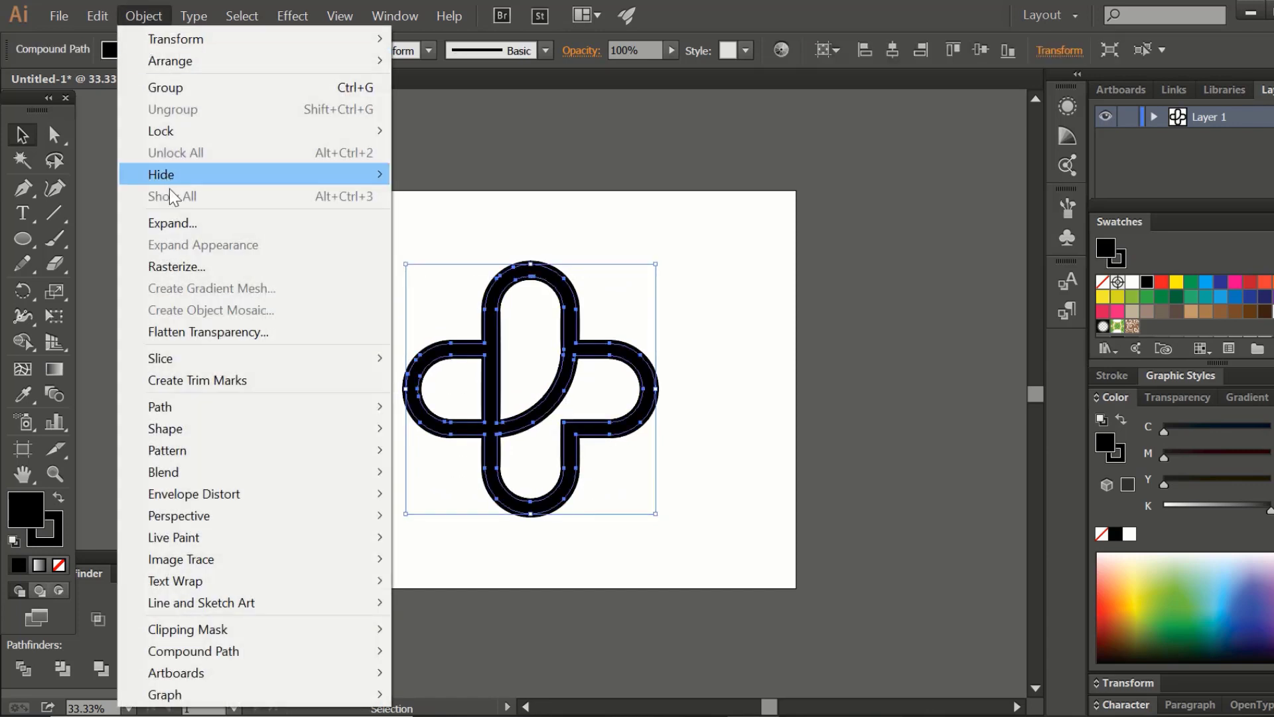
pyautogui.click(177, 224)
pyautogui.click(618, 488)
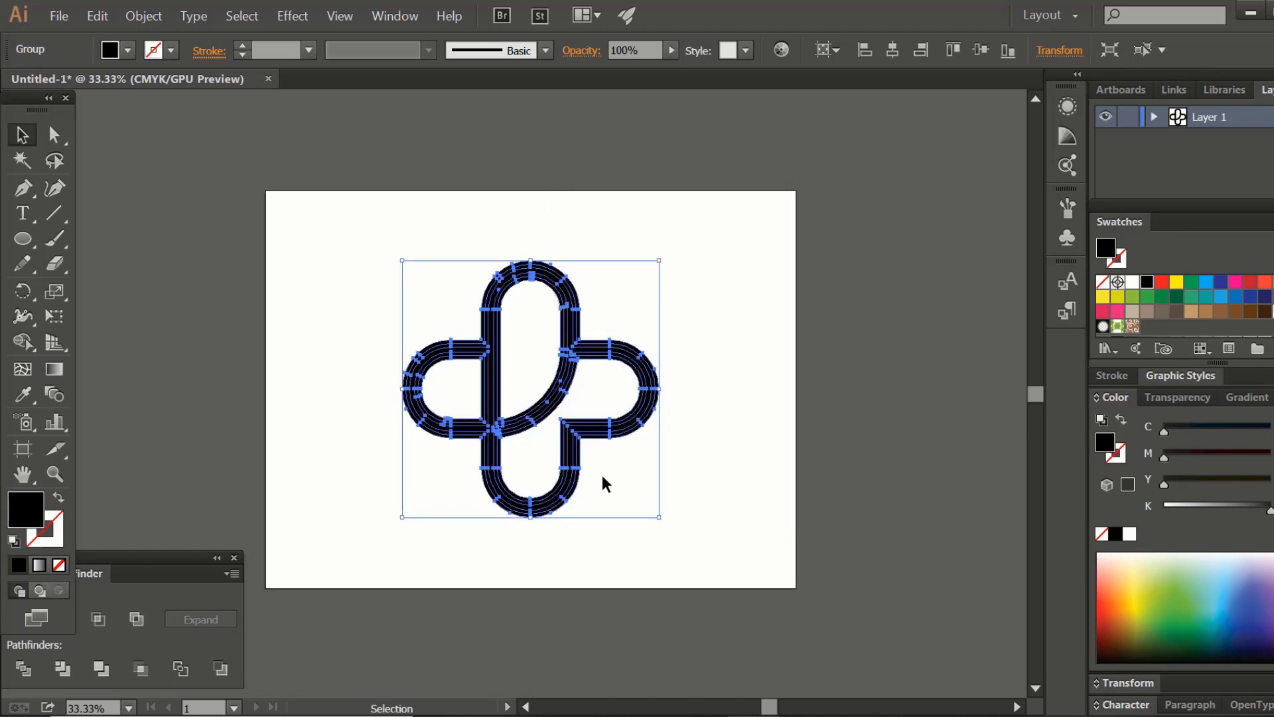
pyautogui.click(85, 575)
pyautogui.click(20, 620)
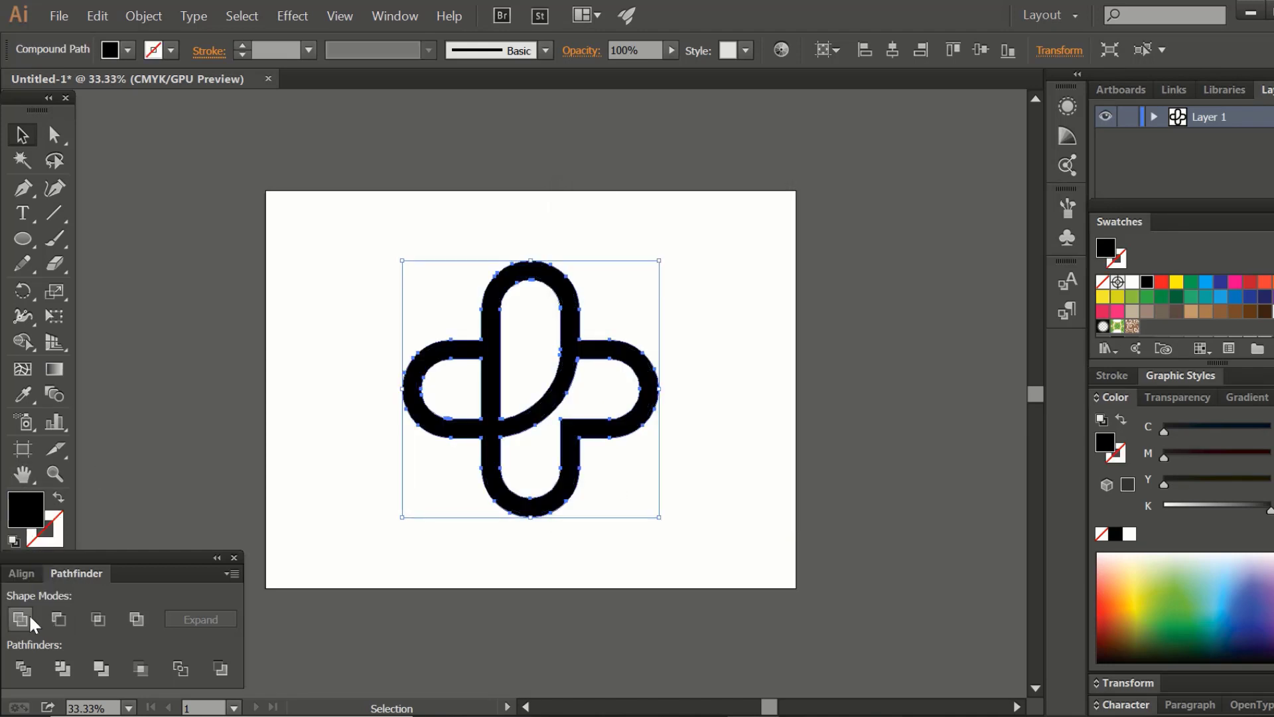
pyautogui.click(239, 388)
# - Draw a rectangle covering the entire artboard
pyautogui.click(22, 239)
pyautogui.moveTo(20, 243); pyautogui.dragTo(110, 234)
pyautogui.moveTo(267, 191); pyautogui.dragTo(797, 588)
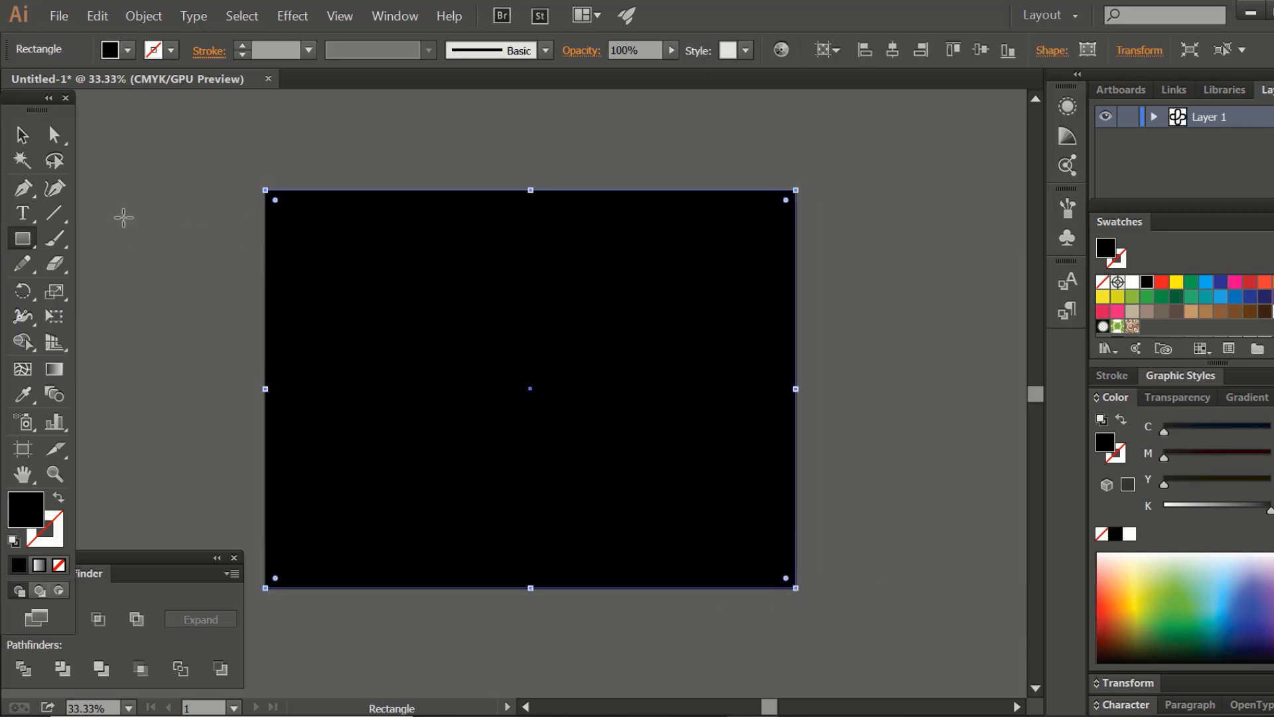
# - Fill the artboard-sized rectangle with a very dark navy and send it to the back behind the logo
pyautogui.click(21, 134)
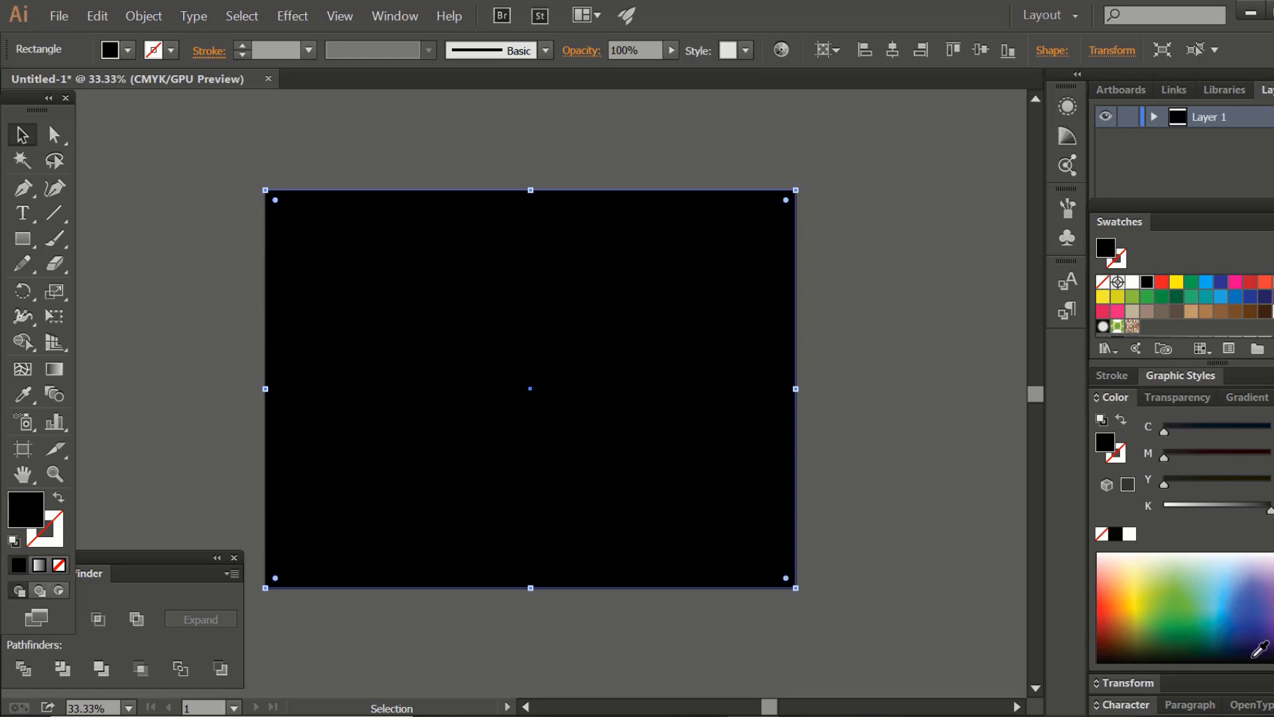
pyautogui.click(1253, 657)
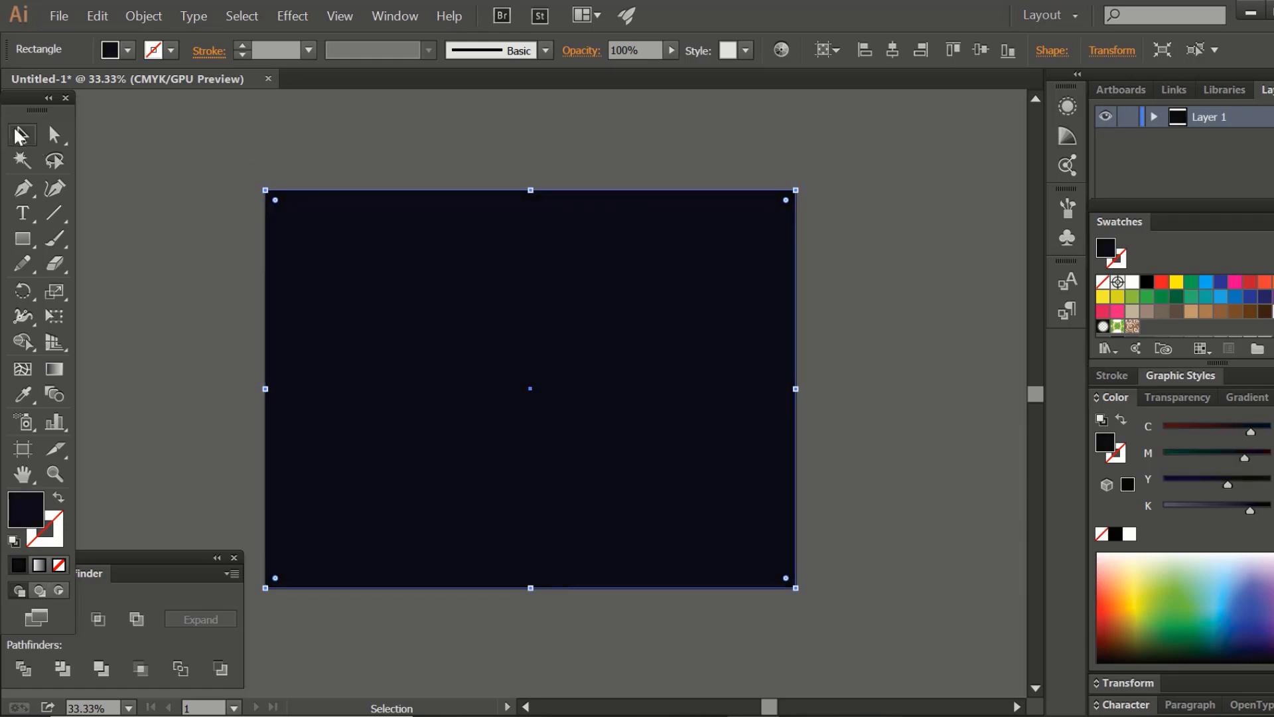
pyautogui.rightClick(484, 289)
pyautogui.moveTo(557, 559)
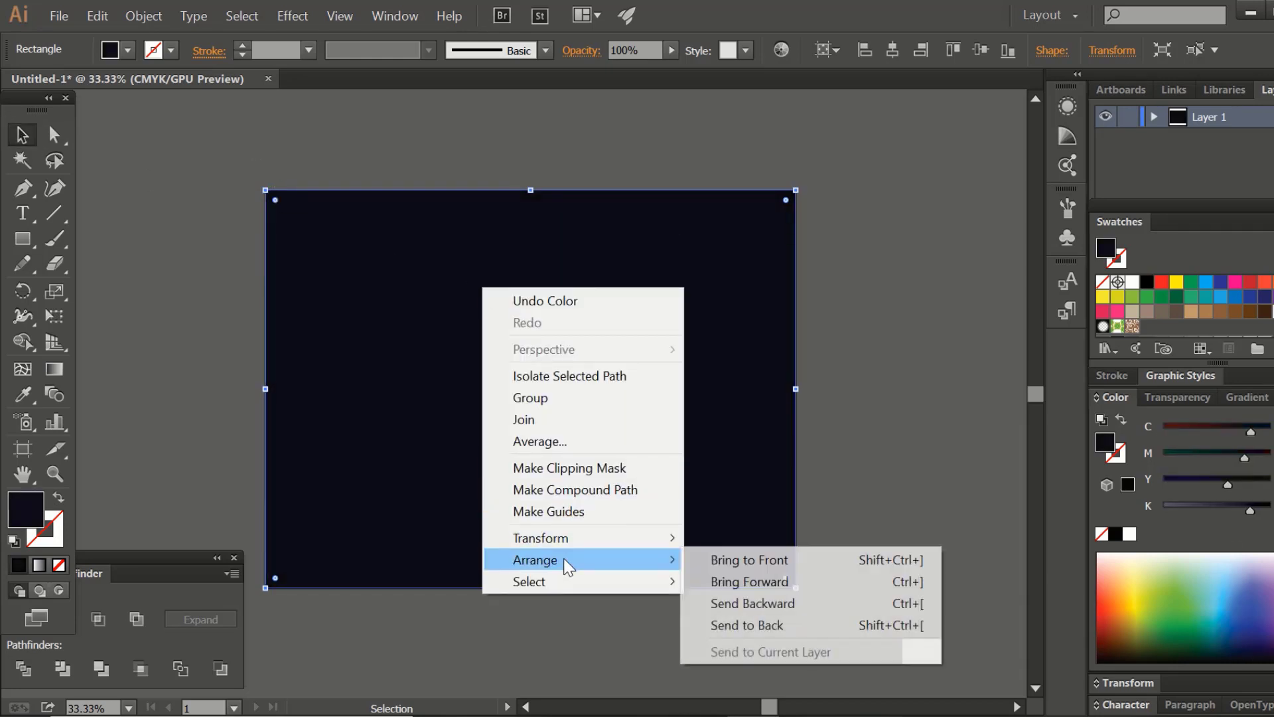
pyautogui.click(730, 625)
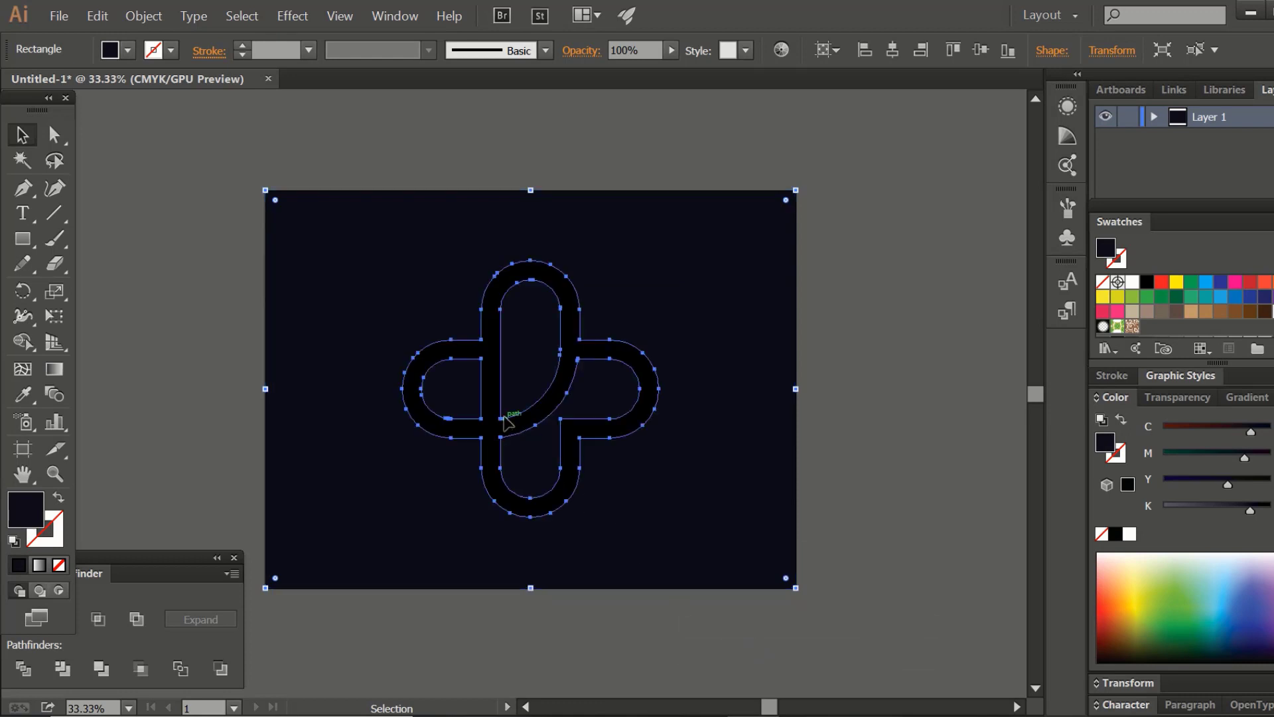
# - Fill the logo with the off-white swatch and deselect it to show the finished design
pyautogui.click(511, 433)
pyautogui.click(1265, 309)
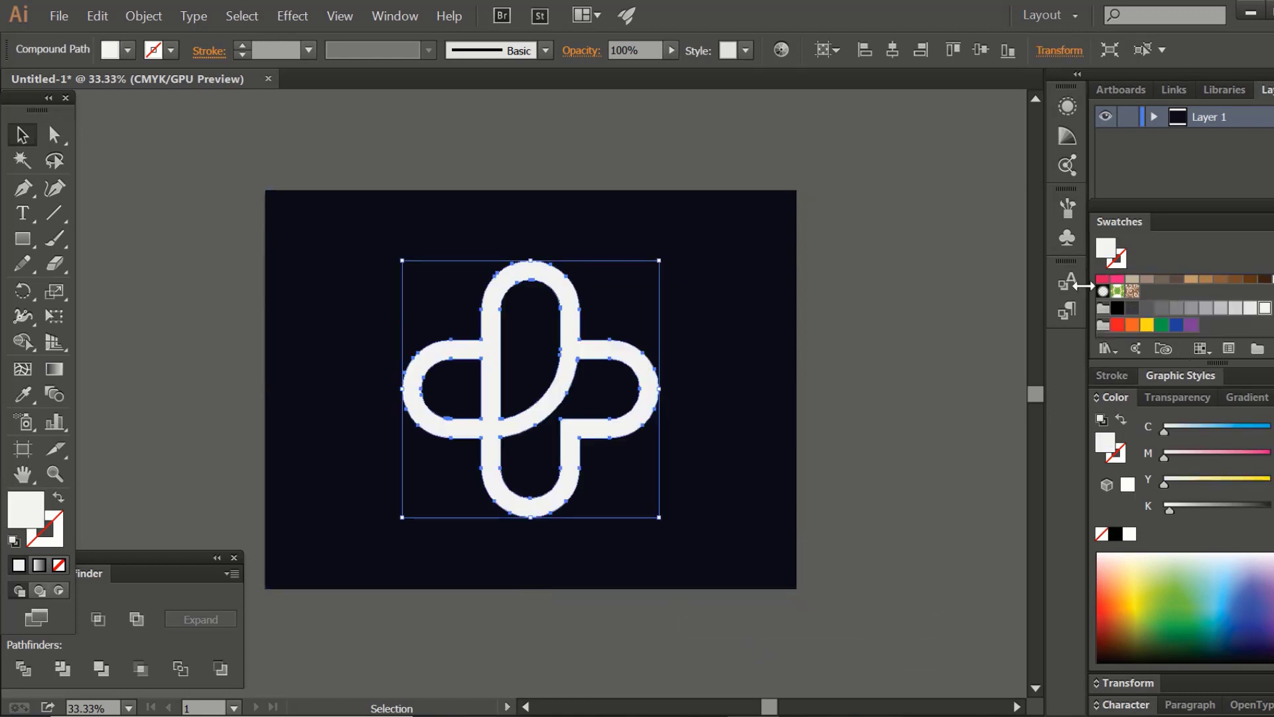
pyautogui.click(845, 400)
pyautogui.moveTo(848, 410); pyautogui.dragTo(878, 395)
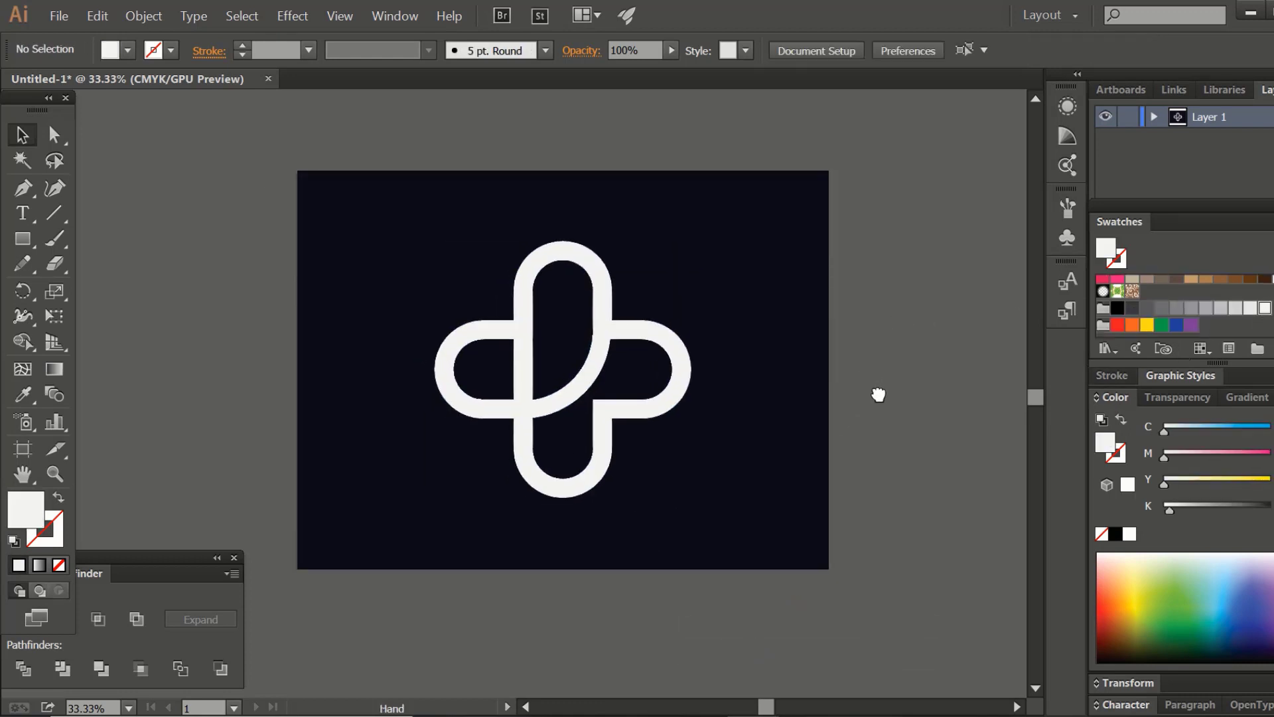